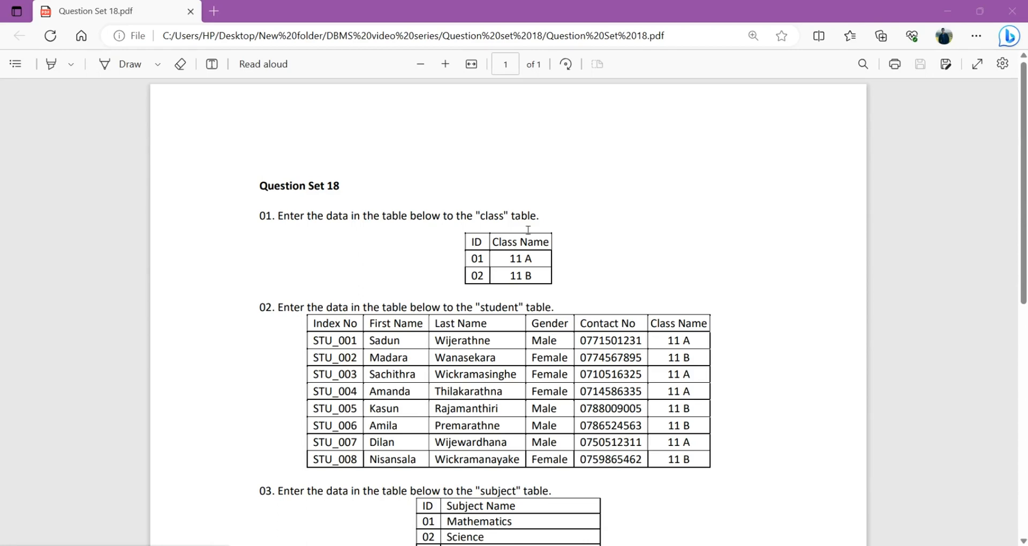
# Step: Review the data-entry tasks in the Question Set 18 PDF, and switch to the EER diagram in MySQL Workbench
pyautogui.scroll(-5, 527, 230)
pyautogui.scroll(5, 531, 258)
pyautogui.hotkey('alt', 'Tab')
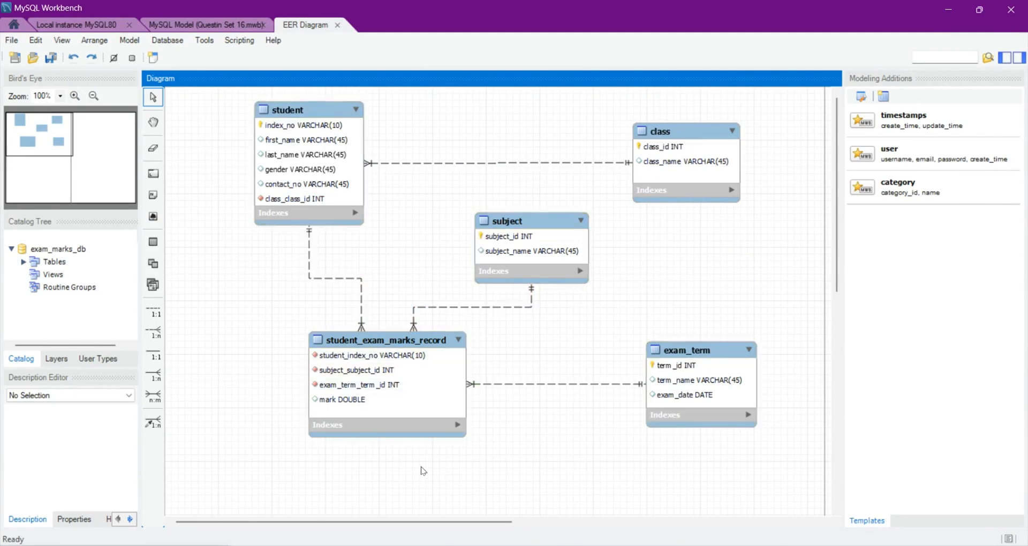
pyautogui.click(321, 545)
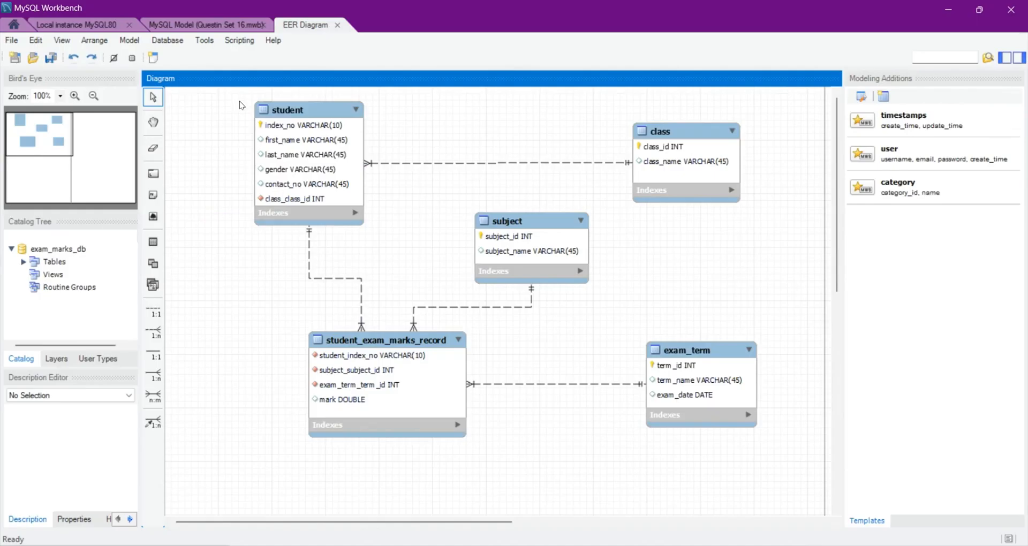
# Step: Forward engineer the exam_marks_db model to the local MySQL server, keeping the default connection settings, options and exported table objects
pyautogui.click(181, 45)
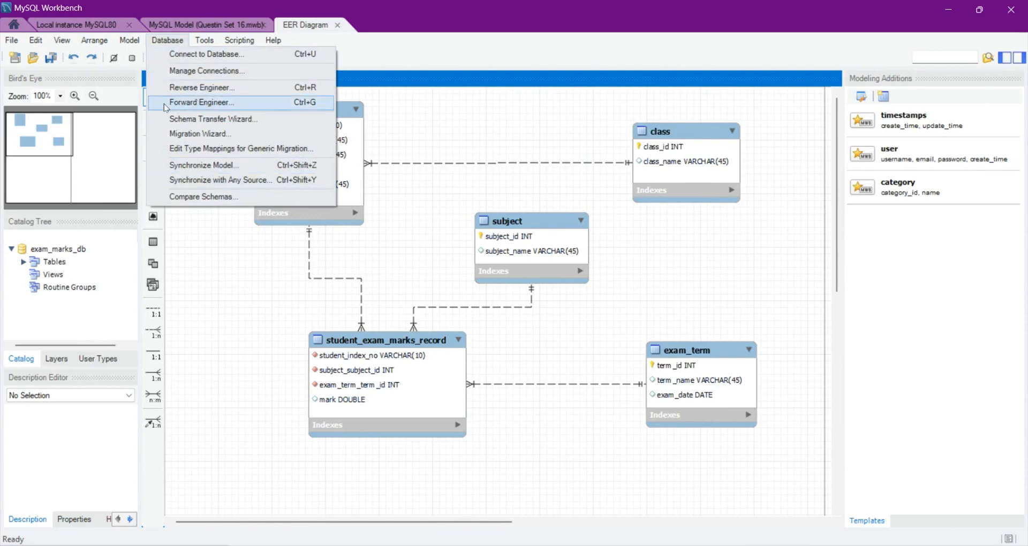
pyautogui.click(230, 108)
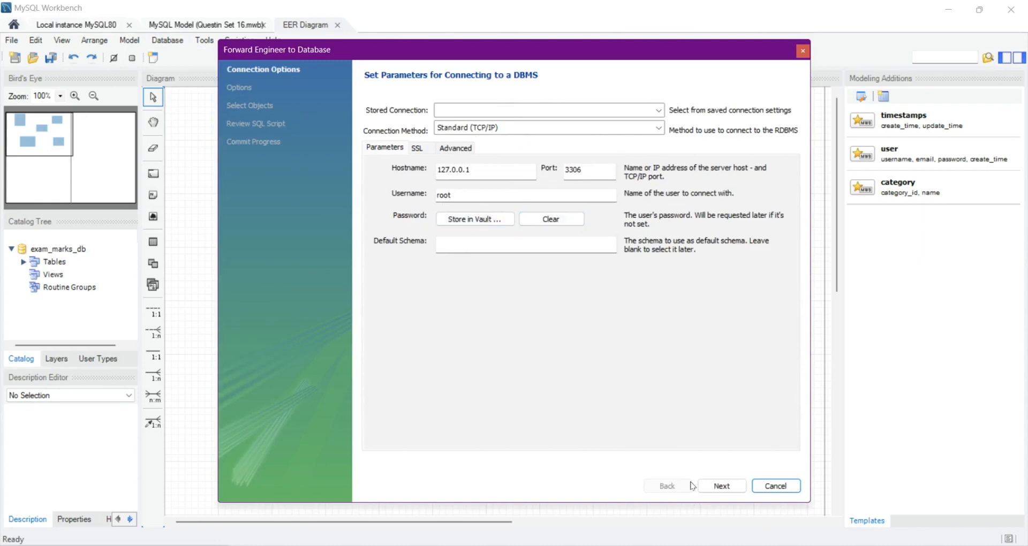
pyautogui.click(717, 488)
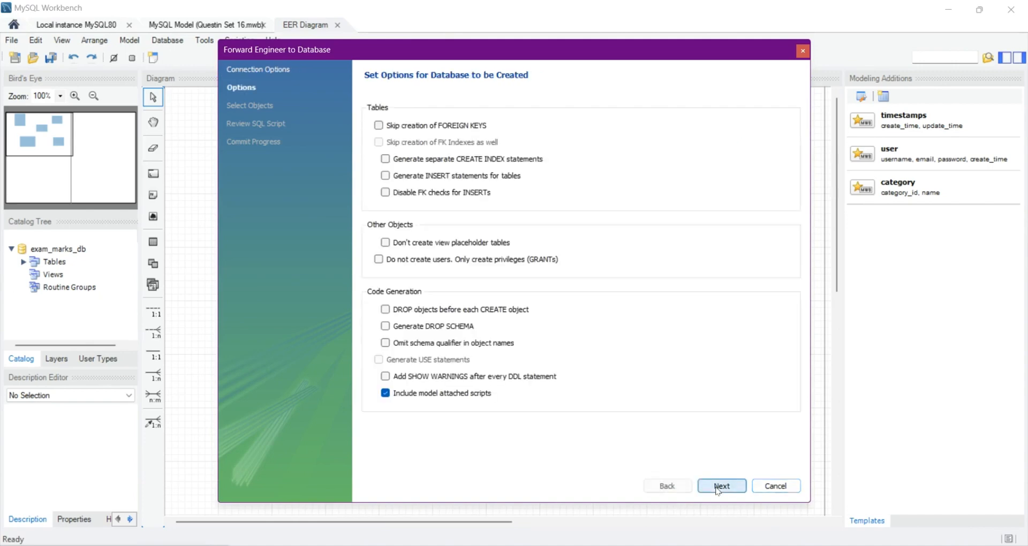
pyautogui.click(719, 488)
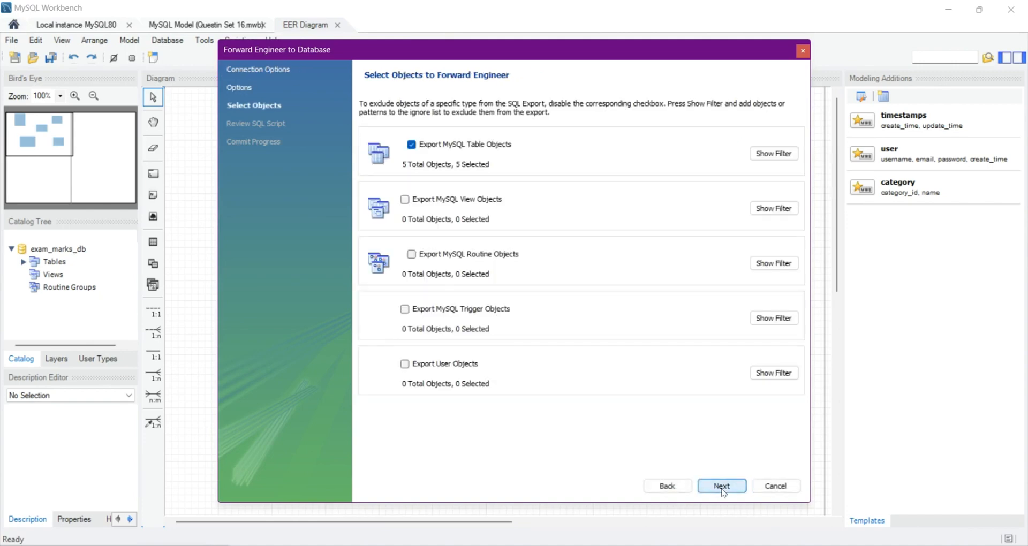
pyautogui.click(722, 487)
pyautogui.click(722, 487)
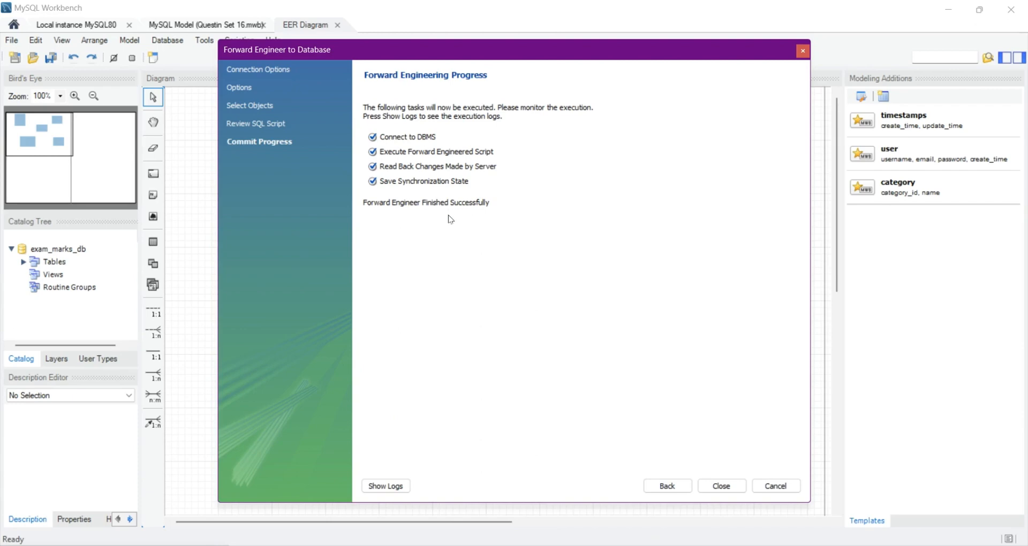
pyautogui.click(721, 487)
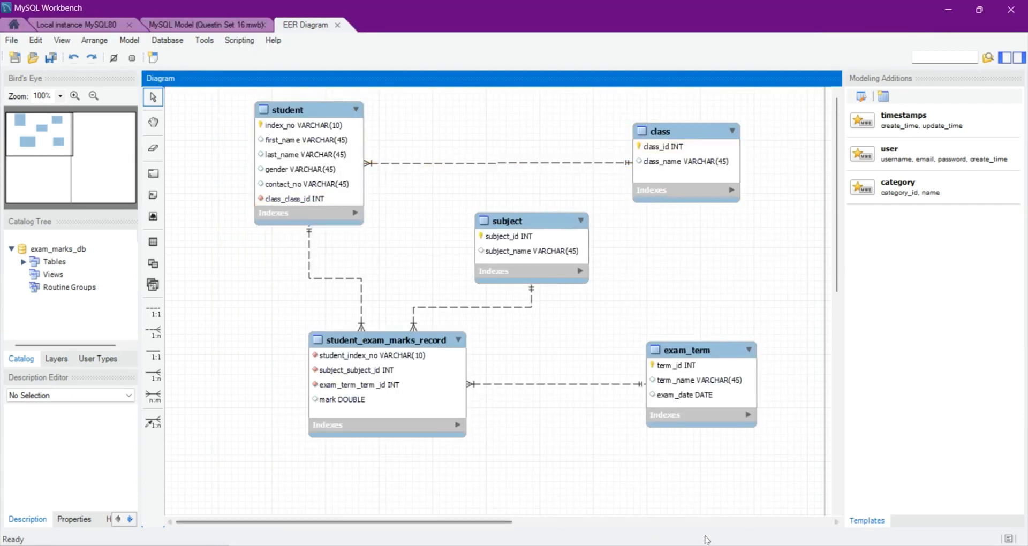
# Step: Switch to HeidiSQL, refresh the database list, and expand exam_marks_db to show its tables
pyautogui.click(719, 545)
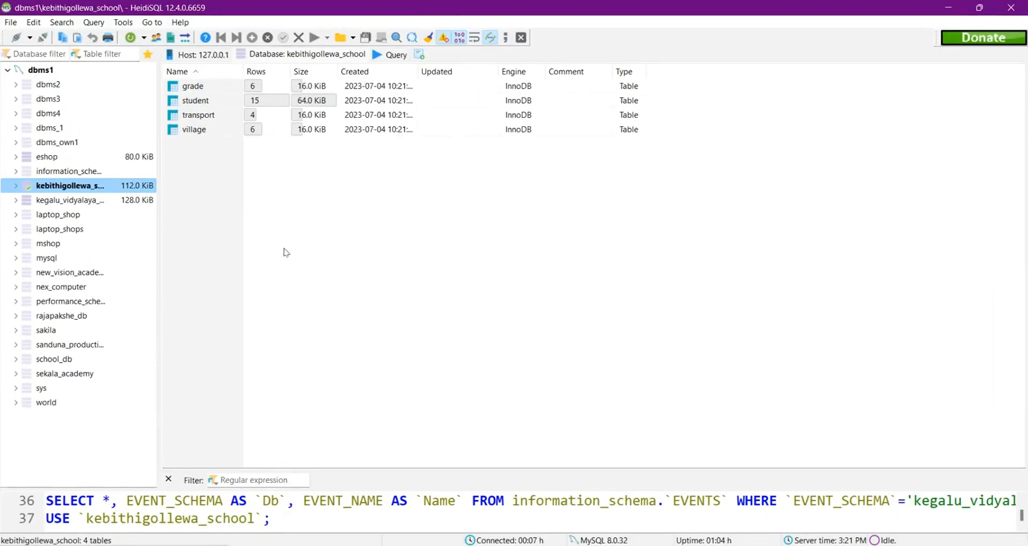
pyautogui.click(131, 38)
pyautogui.click(45, 170)
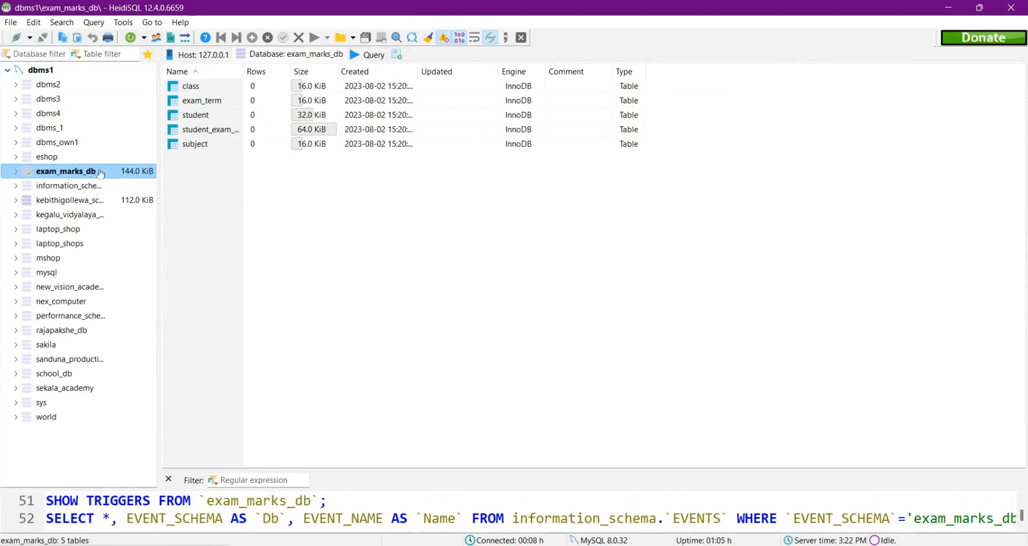
pyautogui.click(16, 172)
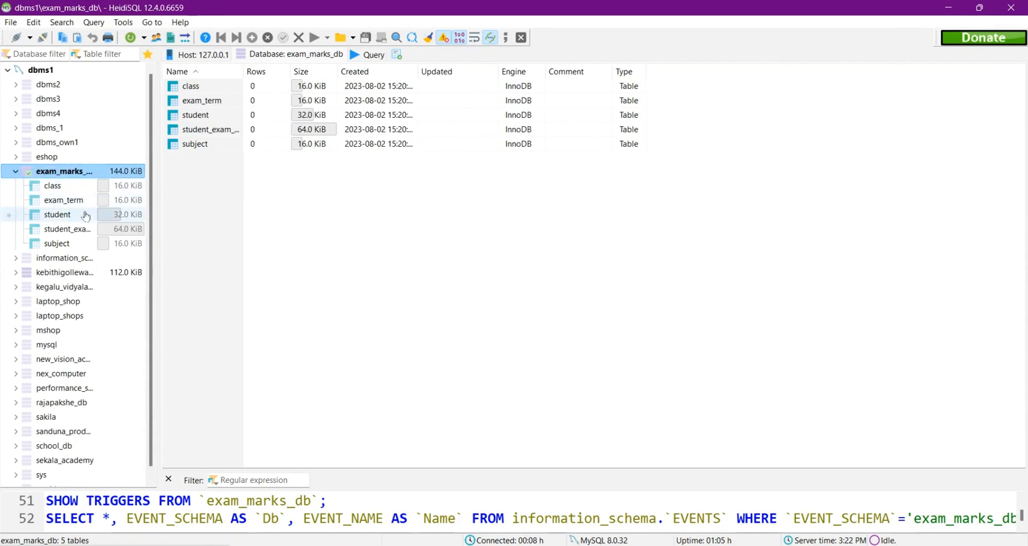
# Step: Check the EER diagram in MySQL Workbench and the class table data in the question set PDF
pyautogui.hotkey('alt', 'Tab')
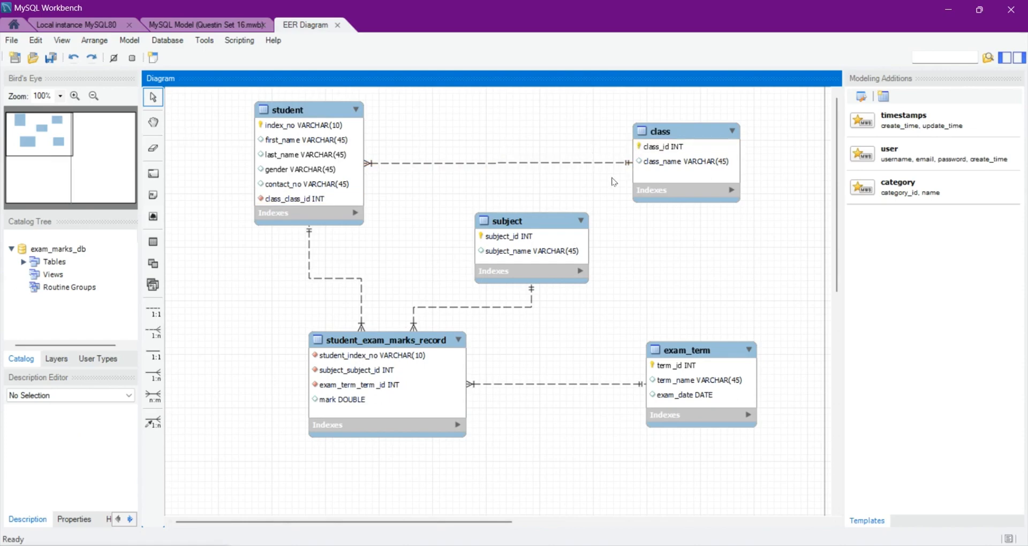
pyautogui.hotkey('alt', 'Tab')
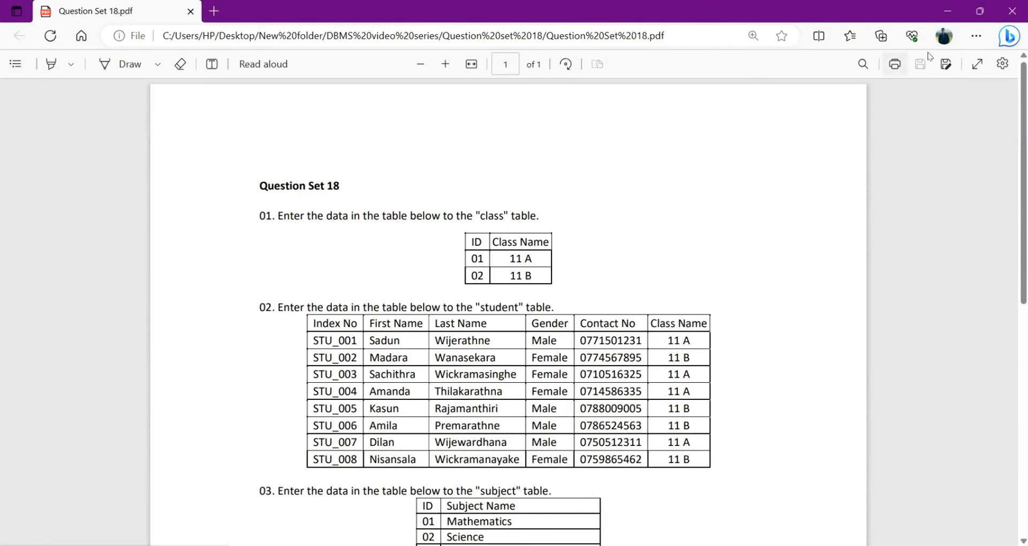
pyautogui.click(947, 11)
# Step: In HeidiSQL, add two rows to the class table's data with the class names 11A and 11B
pyautogui.click(68, 188)
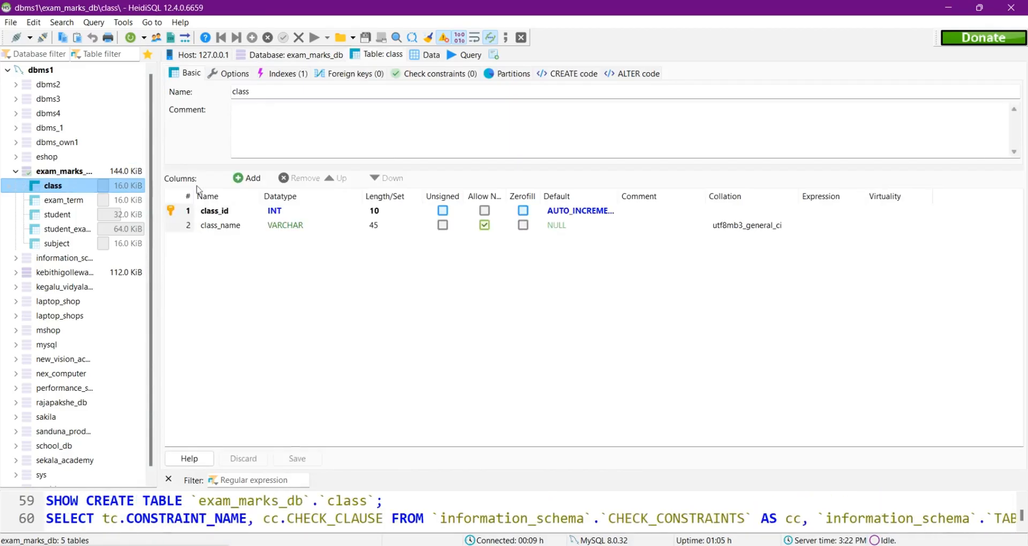
pyautogui.click(415, 55)
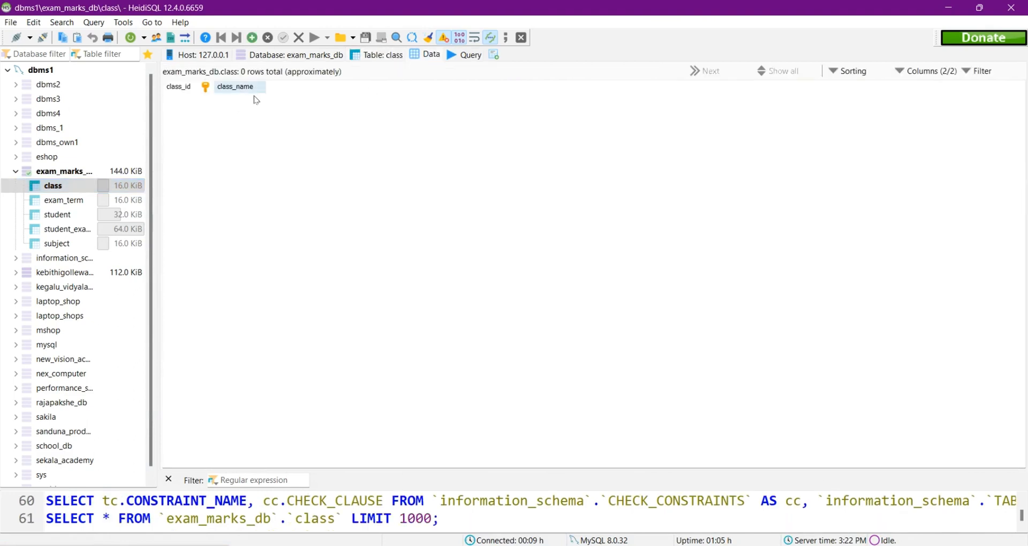
pyautogui.click(254, 42)
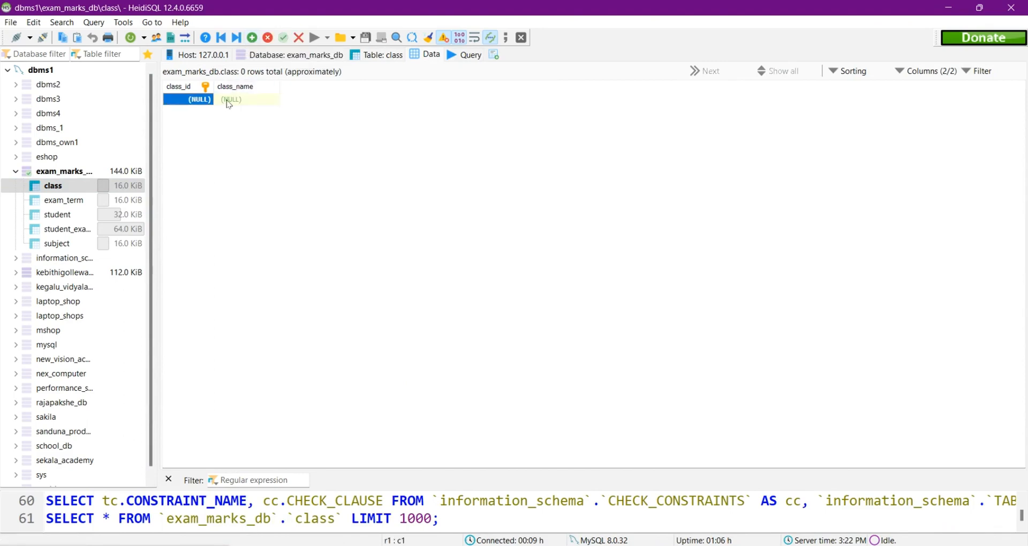
pyautogui.doubleClick(229, 100)
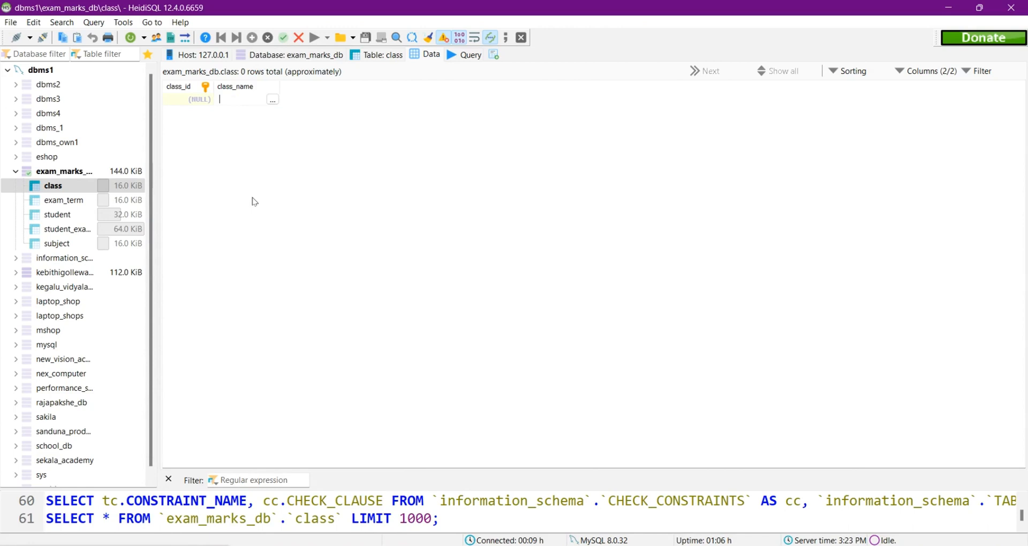
pyautogui.write('11A')
pyautogui.press('Return')
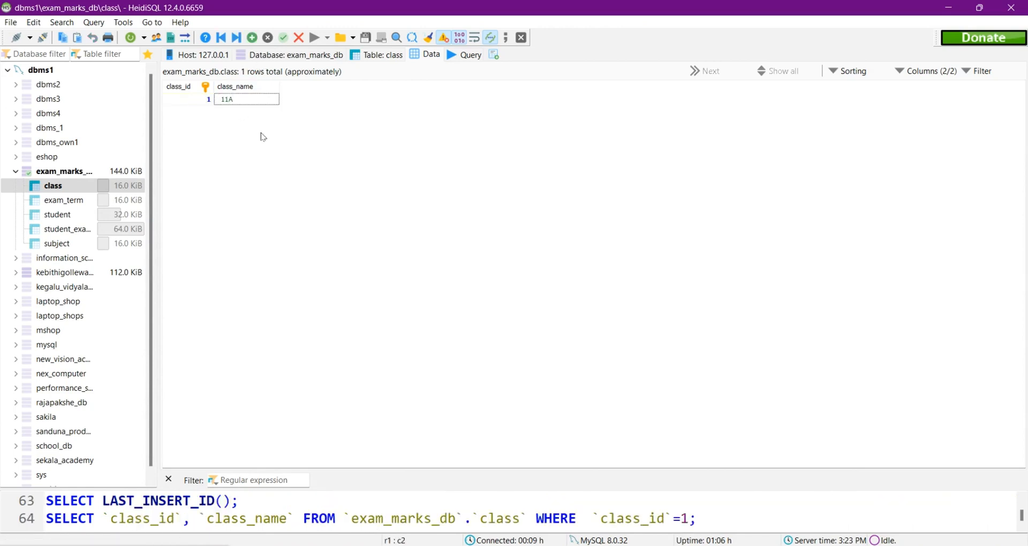
pyautogui.press('Insert')
pyautogui.doubleClick(226, 113)
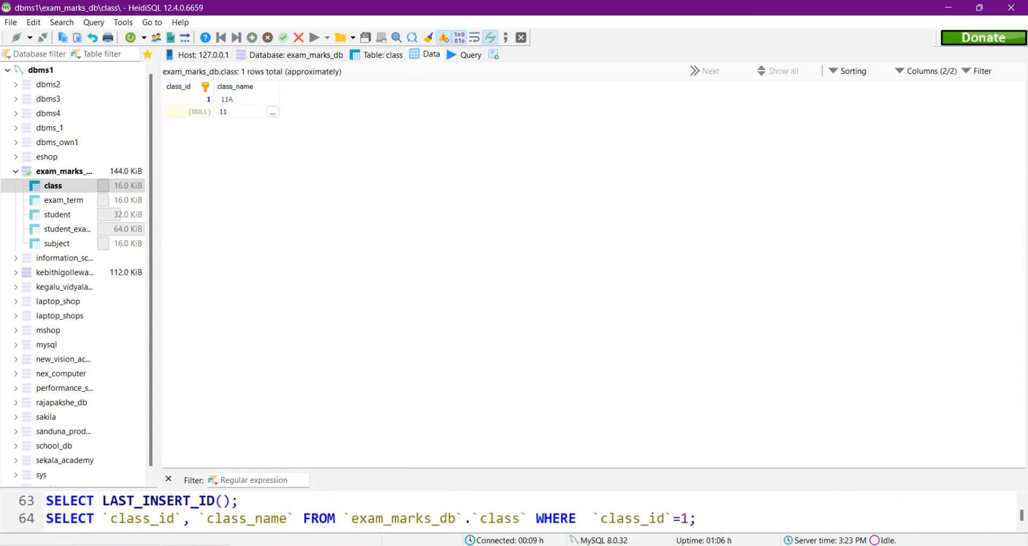
pyautogui.press('Return')
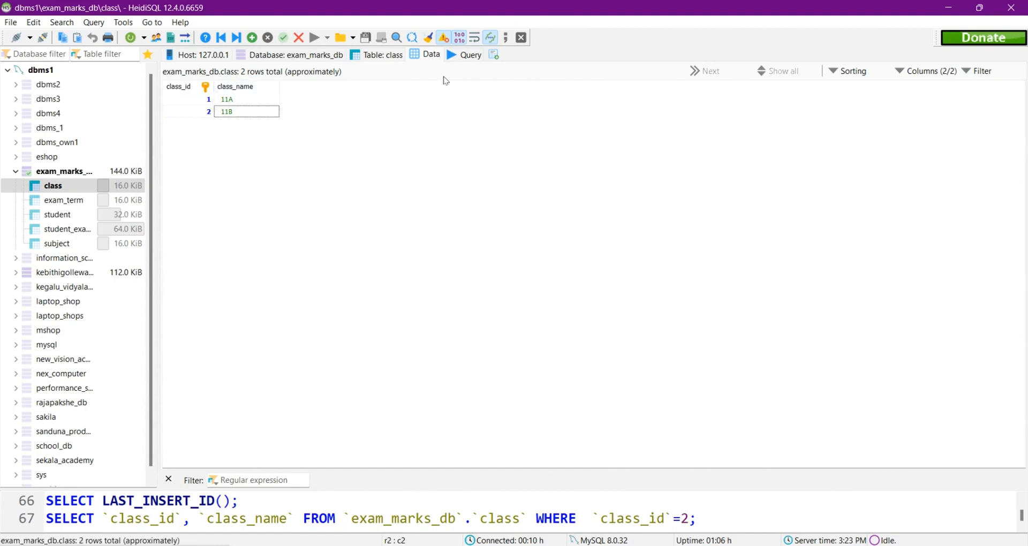
# Step: Following the question set PDF, add a row to the student table in HeidiSQL with the first student's index number, first name and last name
pyautogui.click(519, 545)
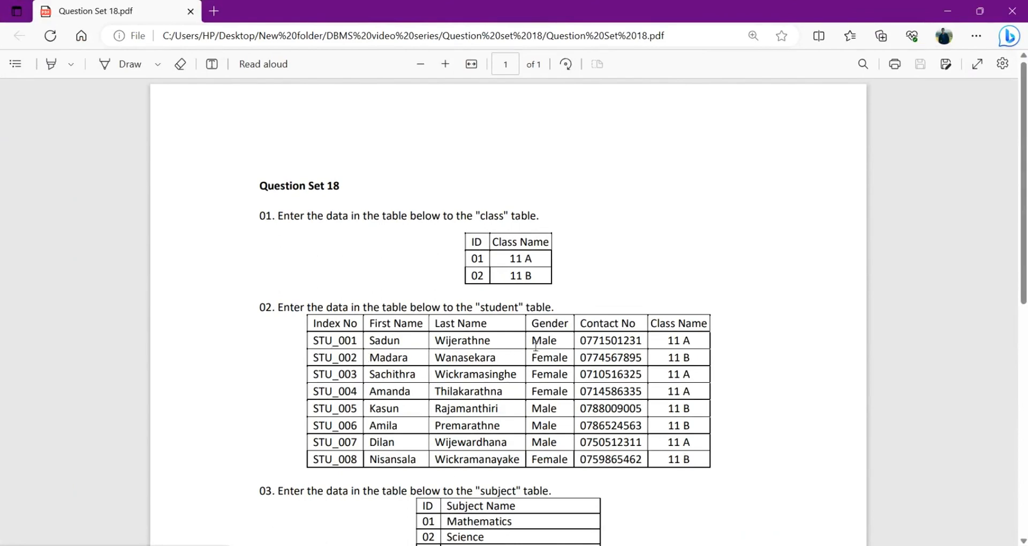
pyautogui.click(948, 12)
pyautogui.click(58, 214)
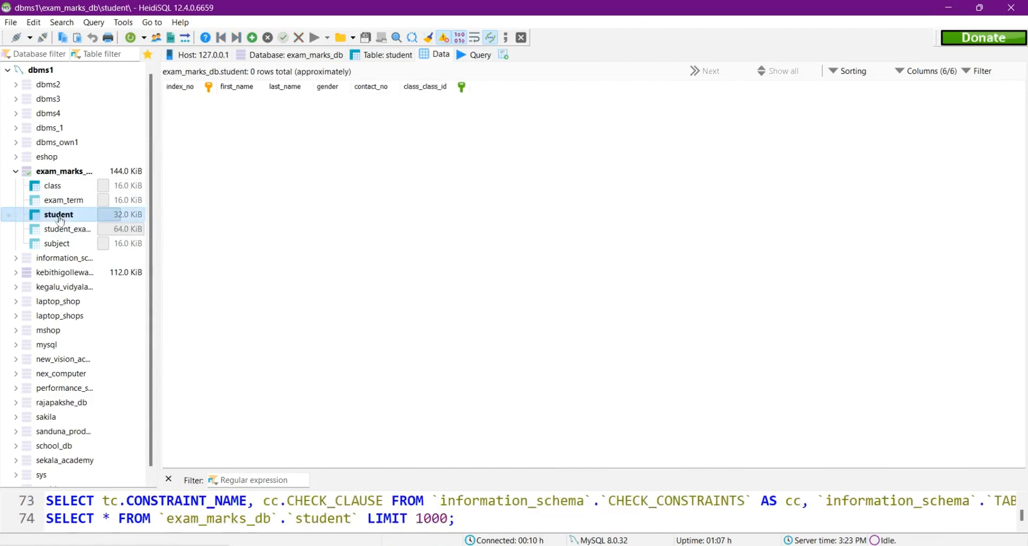
pyautogui.click(252, 38)
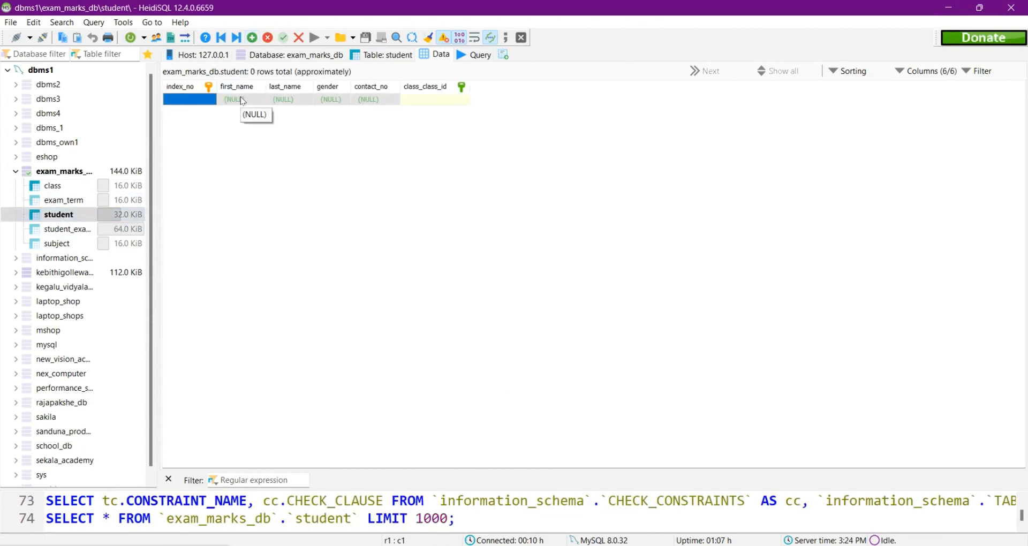
pyautogui.hotkey('alt', 'Tab')
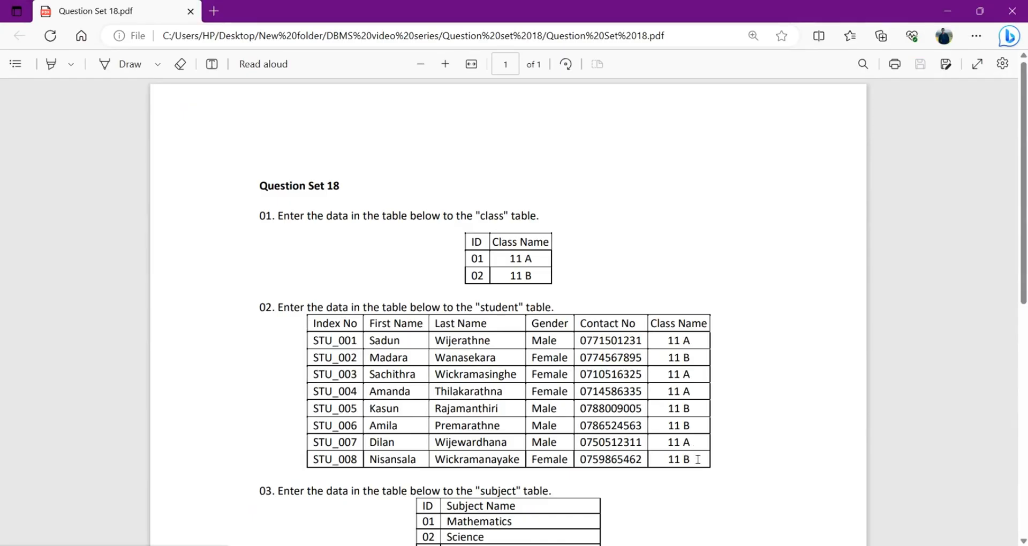
pyautogui.hotkey('alt', 'Tab')
pyautogui.write('SR')
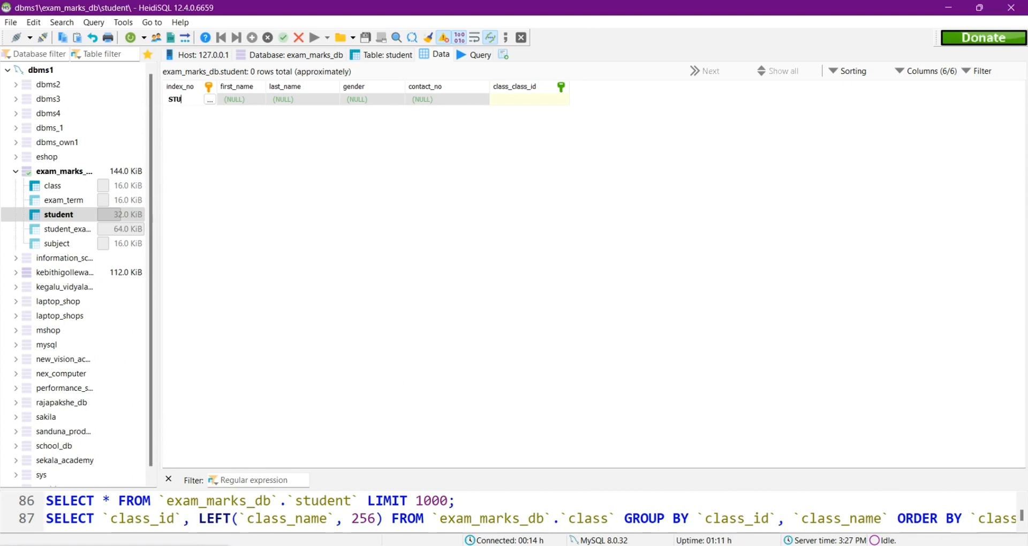
pyautogui.click(233, 98)
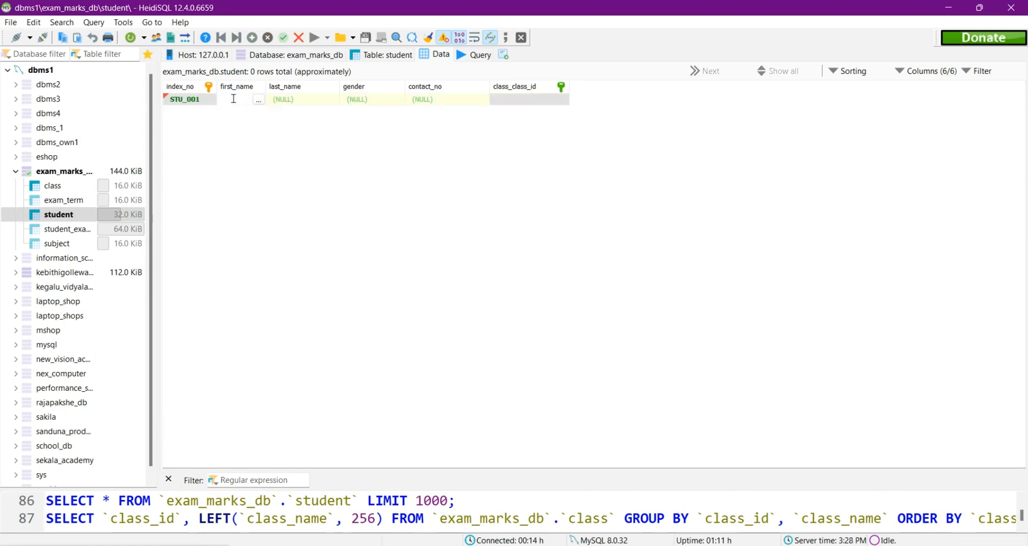
pyautogui.click(275, 101)
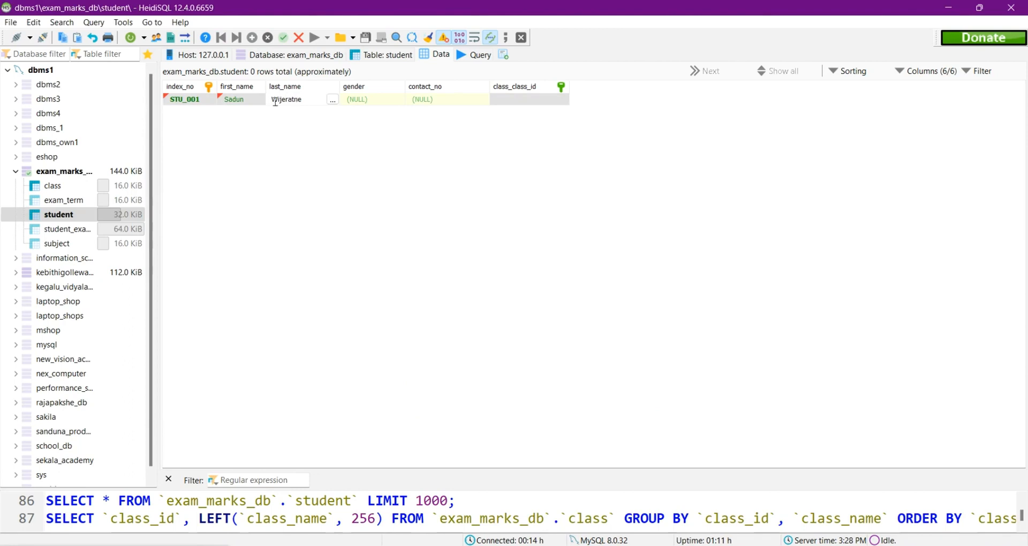
pyautogui.write('Wijerathen')
# Step: Set the first student's gender to Male, enter the contact number, assign class 1: 11A, and save the row
pyautogui.click(367, 104)
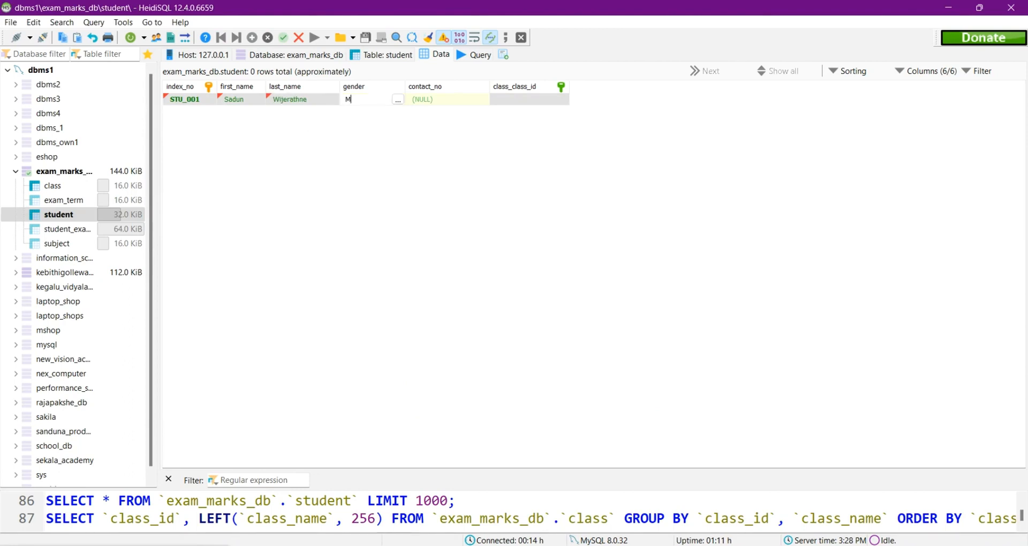
pyautogui.write('Male')
pyautogui.click(421, 101)
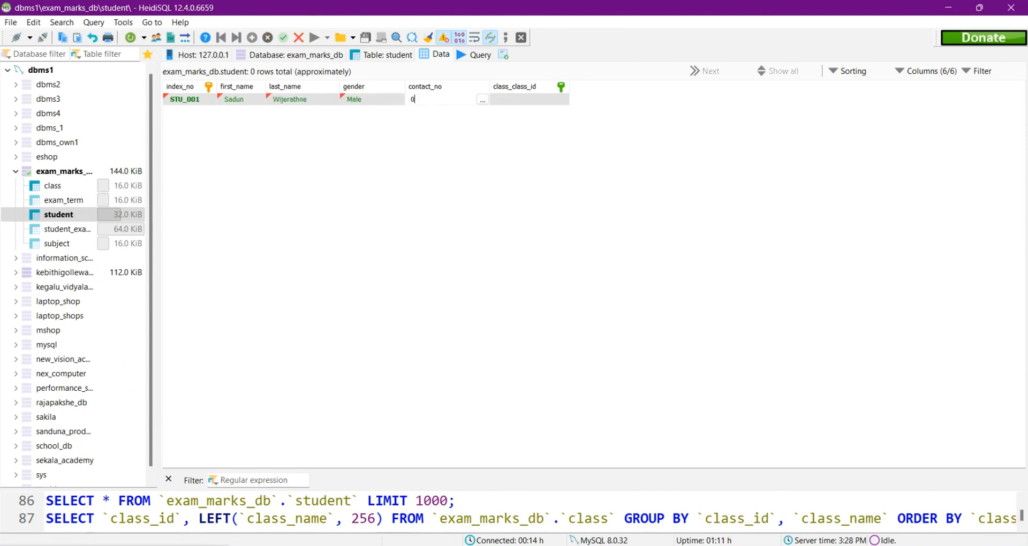
pyautogui.click(518, 103)
pyautogui.click(560, 101)
pyautogui.click(558, 112)
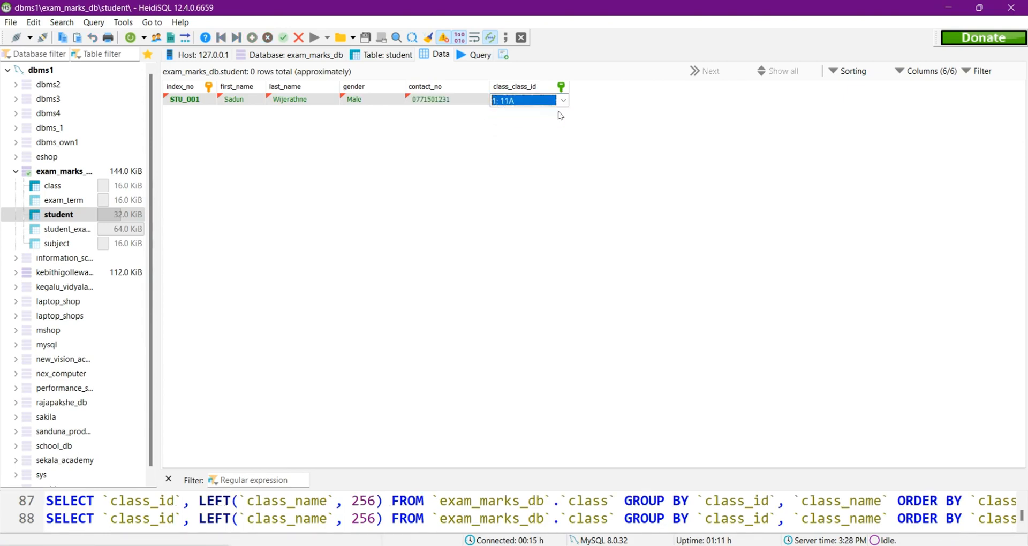
pyautogui.click(511, 124)
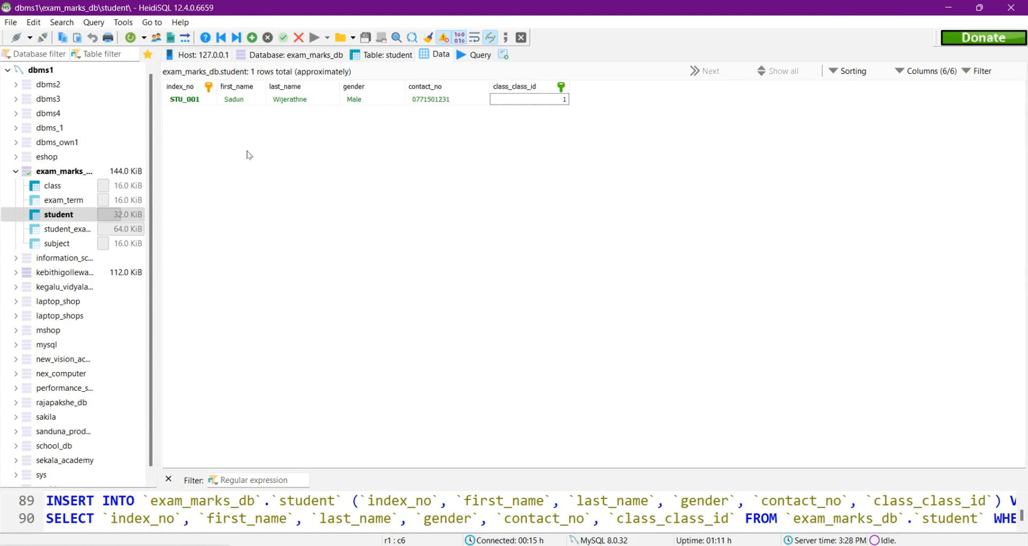
# Step: Check the next student in the question set, and add a second student row with that student's index number, first name and last name
pyautogui.hotkey('alt', 'Tab')
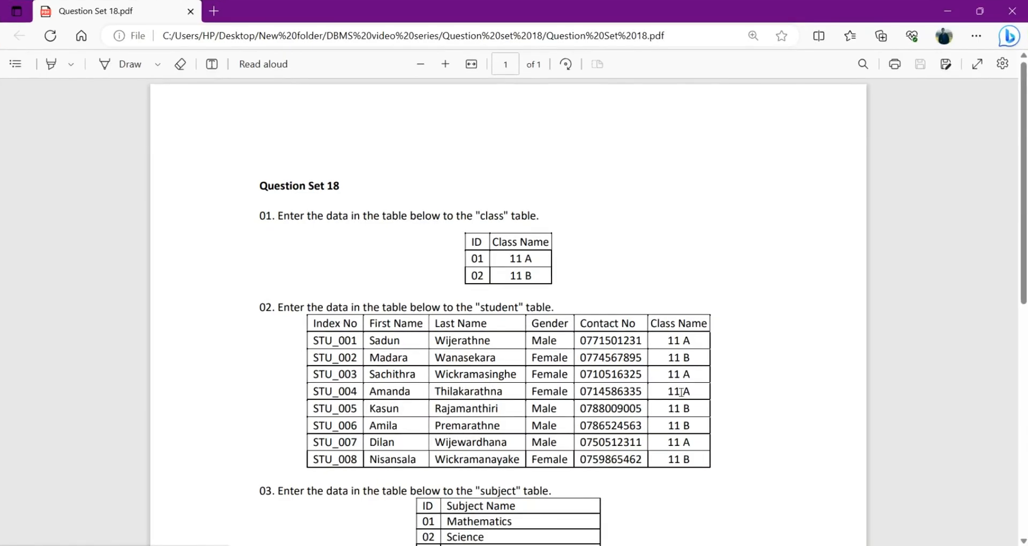
pyautogui.click(947, 10)
pyautogui.press('Insert')
pyautogui.write('STU_002')
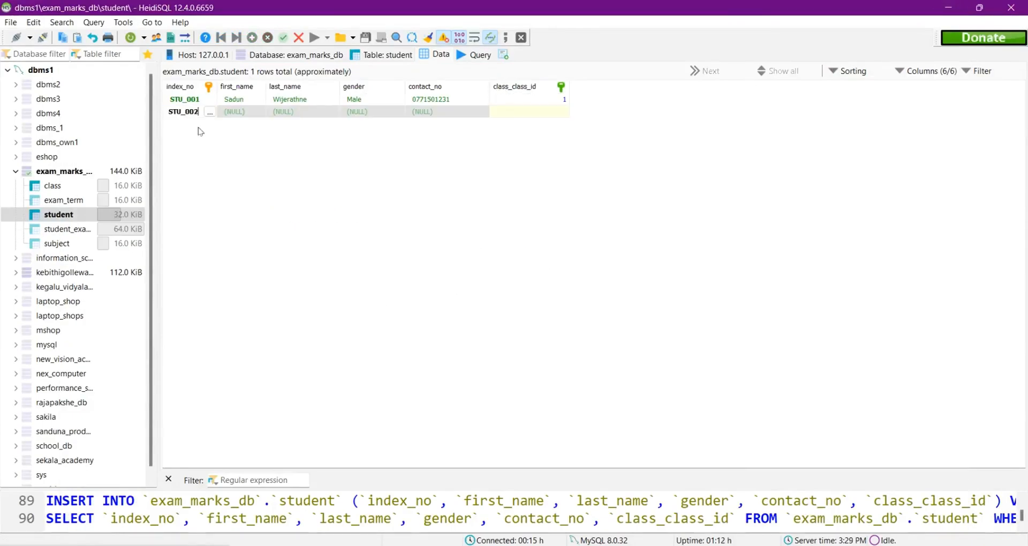
pyautogui.press('Tab')
pyautogui.press('Tab')
# Step: Set the second student's gender to Female, enter the contact number, assign class 2 (11B), and save the row
pyautogui.press('Tab')
pyautogui.write('Female')
pyautogui.press('Tab')
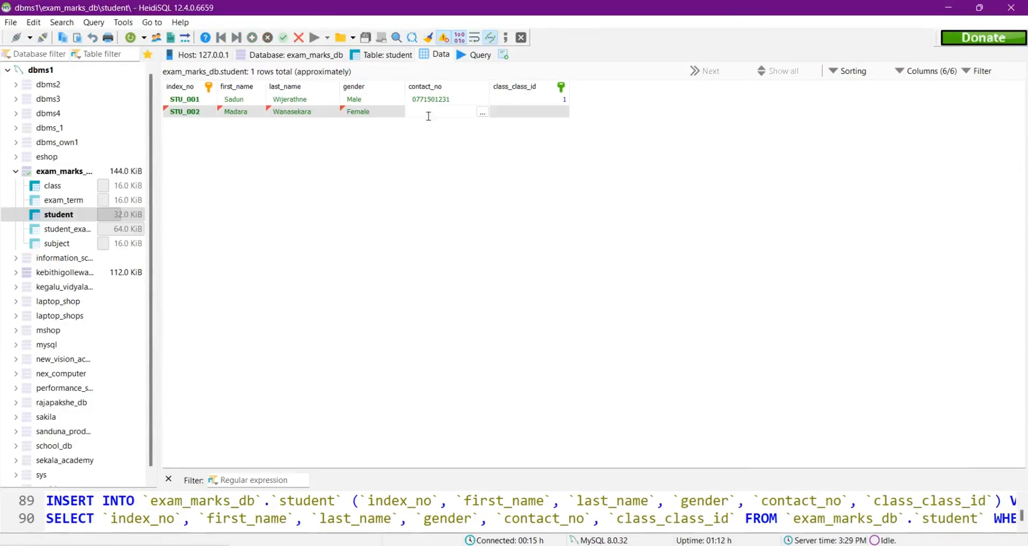
pyautogui.press('Tab')
pyautogui.click(564, 114)
pyautogui.click(503, 136)
# Step: Add a third row to the student table with that student's index number, first name and last name
pyautogui.press('Insert')
pyautogui.write('STU_003')
pyautogui.press('Tab')
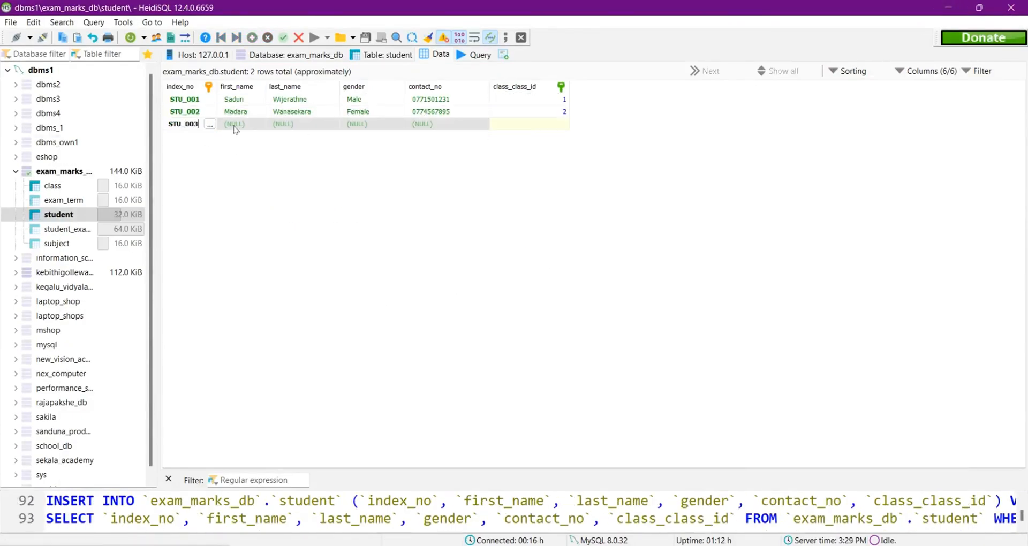
pyautogui.press('Tab')
pyautogui.press('Tab')
# Step: Set the third student's gender to Female, enter the contact number, assign class 1, and save the row
pyautogui.write('Female')
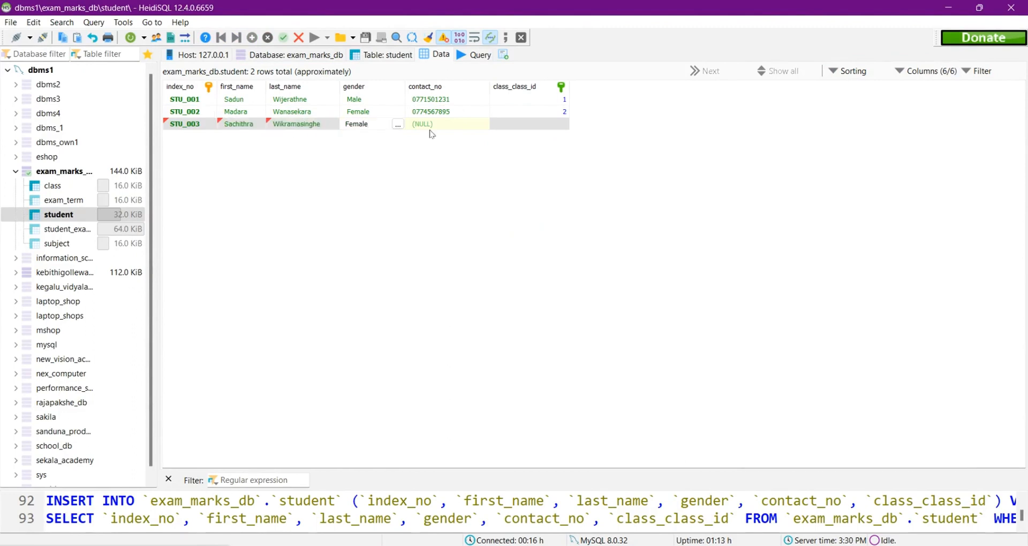
pyautogui.press('Tab')
pyautogui.press('Tab')
pyautogui.click(514, 128)
pyautogui.click(506, 136)
# Step: Add a fourth student row with that student's index number, first name and last name
pyautogui.press('Insert')
pyautogui.write('STU_004')
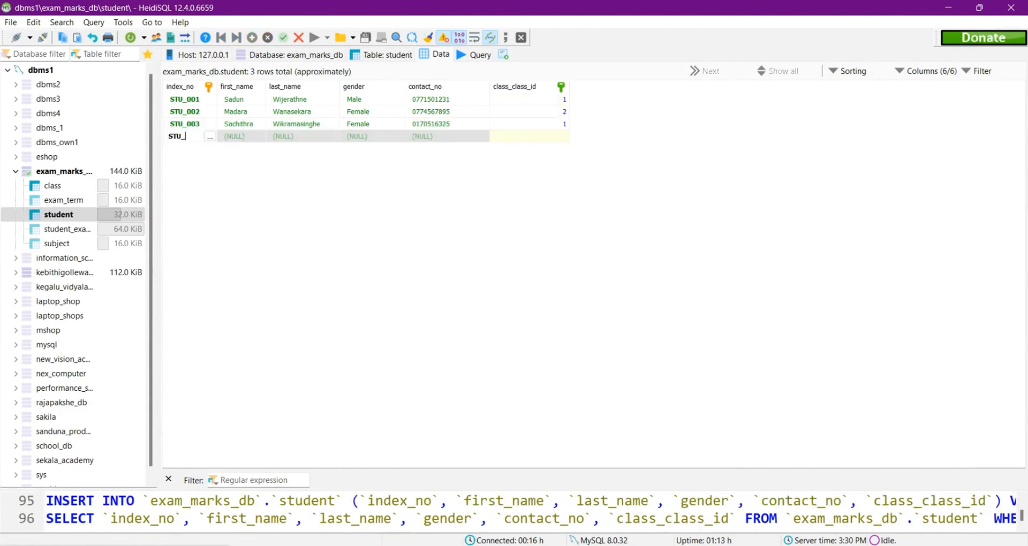
pyautogui.press('Tab')
pyautogui.press('Tab')
pyautogui.press('Tab')
# Step: Set the fourth student's gender to Female, enter the contact number, and assign class 1
pyautogui.write('Female')
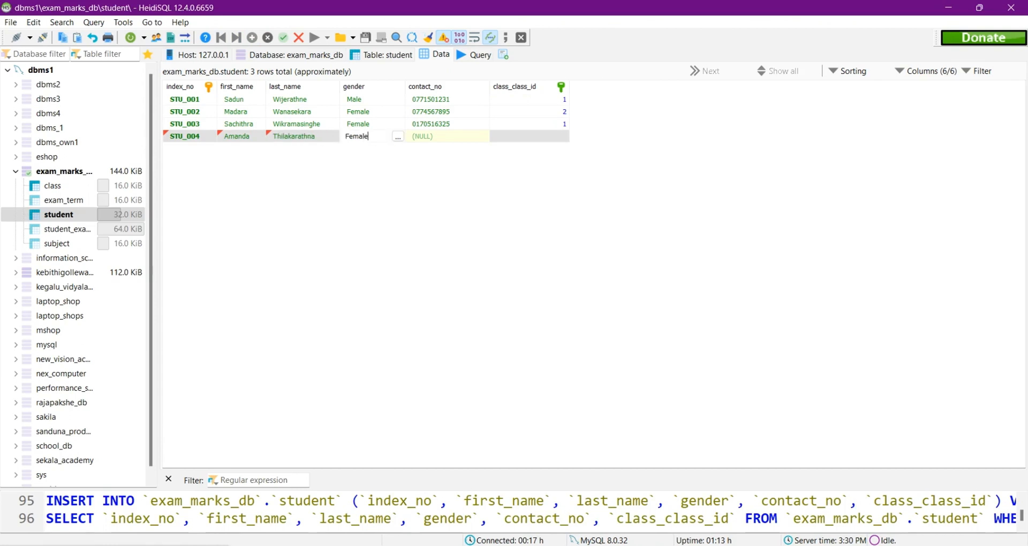
pyautogui.press('Tab')
pyautogui.press('Tab')
pyautogui.write('1')
# Step: Add a fifth student row with that student's index number, first name and last name
pyautogui.press('Insert')
pyautogui.write('STU_005')
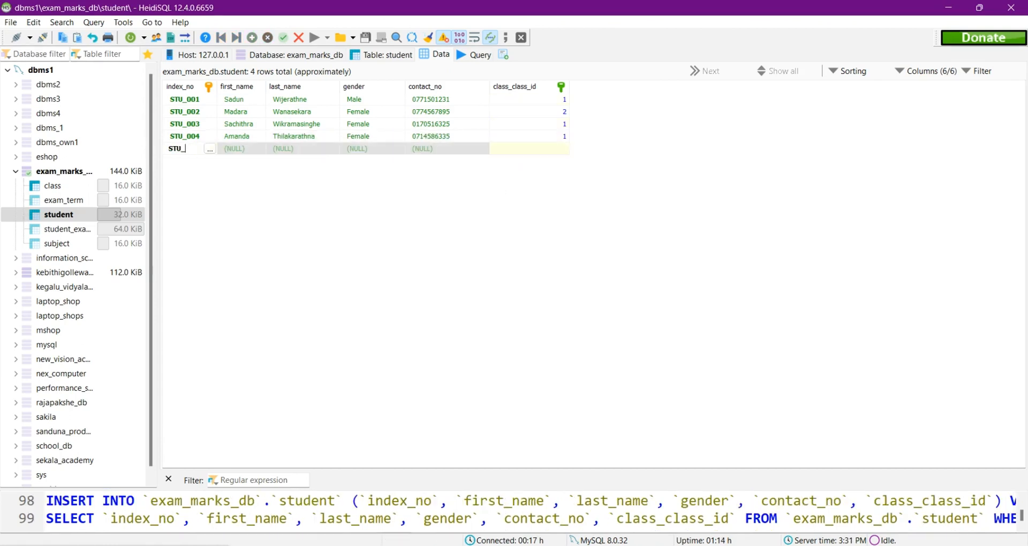
pyautogui.press('Tab')
pyautogui.press('Tab')
pyautogui.press('Tab')
# Step: Set the fifth student's gender to Male, enter the contact number, and assign class 2
pyautogui.write('Male')
pyautogui.press('Tab')
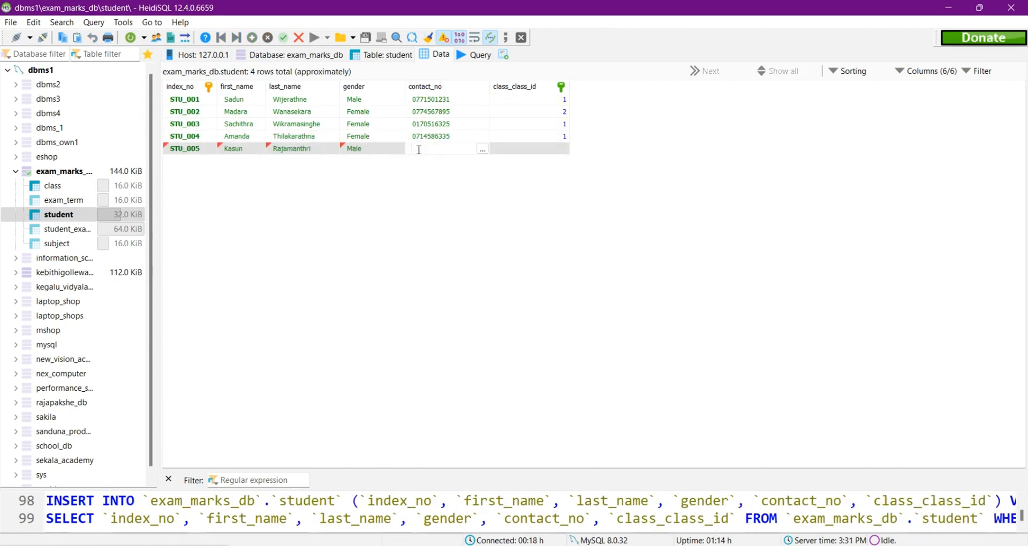
# Step: Add a sixth student row with that student's index number, first name and last name
pyautogui.press('Tab')
pyautogui.write('2')
pyautogui.press('Insert')
pyautogui.write('STU_006')
pyautogui.press('Tab')
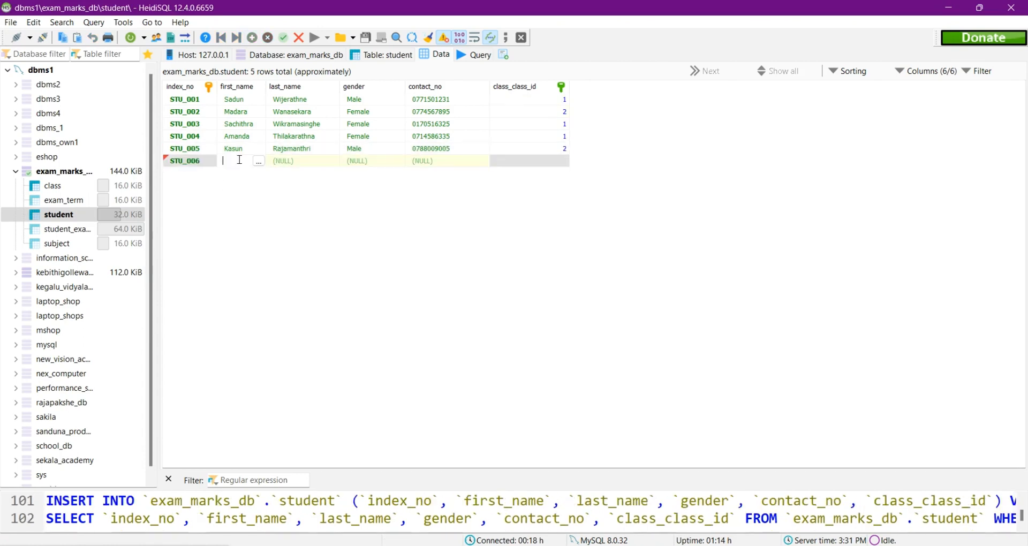
pyautogui.press('Tab')
# Step: Set the sixth student's gender to Male, enter the contact number, and assign class 2
pyautogui.press('Tab')
pyautogui.write('Male')
pyautogui.press('Tab')
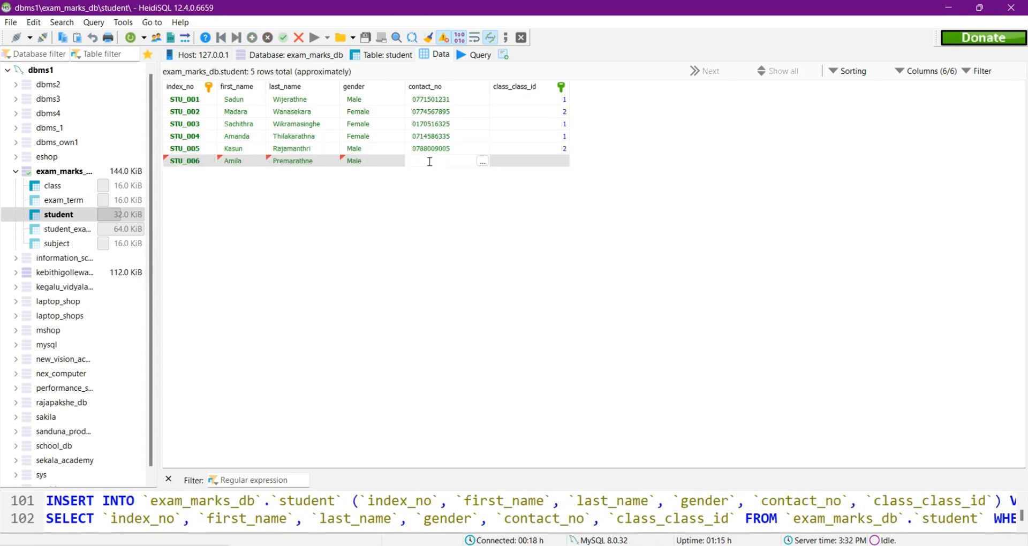
# Step: Add a seventh student row with that student's index number, first name and last name
pyautogui.press('Tab')
pyautogui.press('2')
pyautogui.press('Insert')
pyautogui.write('STU_007')
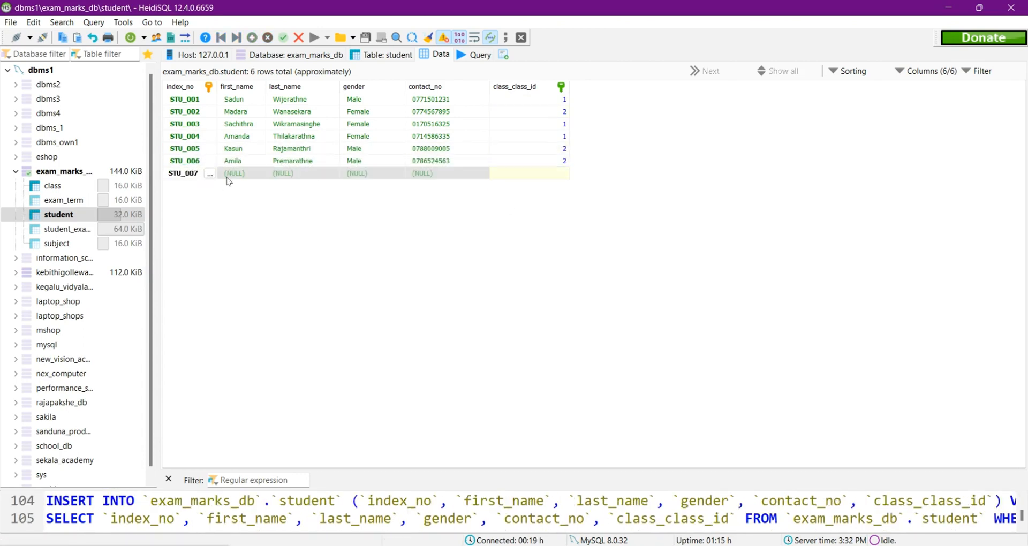
pyautogui.press('Tab')
pyautogui.press('Tab')
# Step: Set the seventh student's gender to Male, enter the contact number, assign class 1, and save the row
pyautogui.press('Tab')
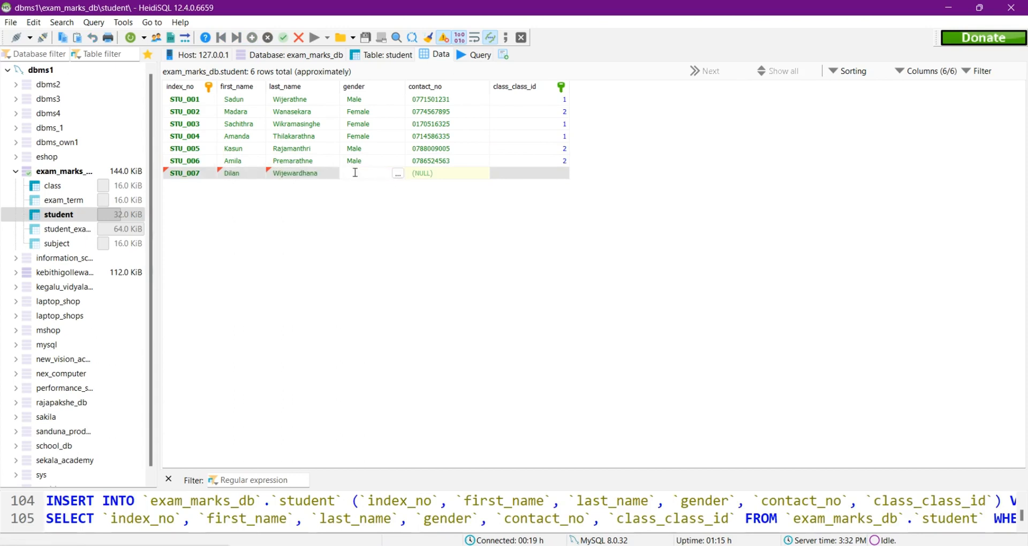
pyautogui.write('Male')
pyautogui.press('Tab')
# Step: Add an eighth student row with that student's index number, first name and last name
pyautogui.press('Tab')
pyautogui.write('1')
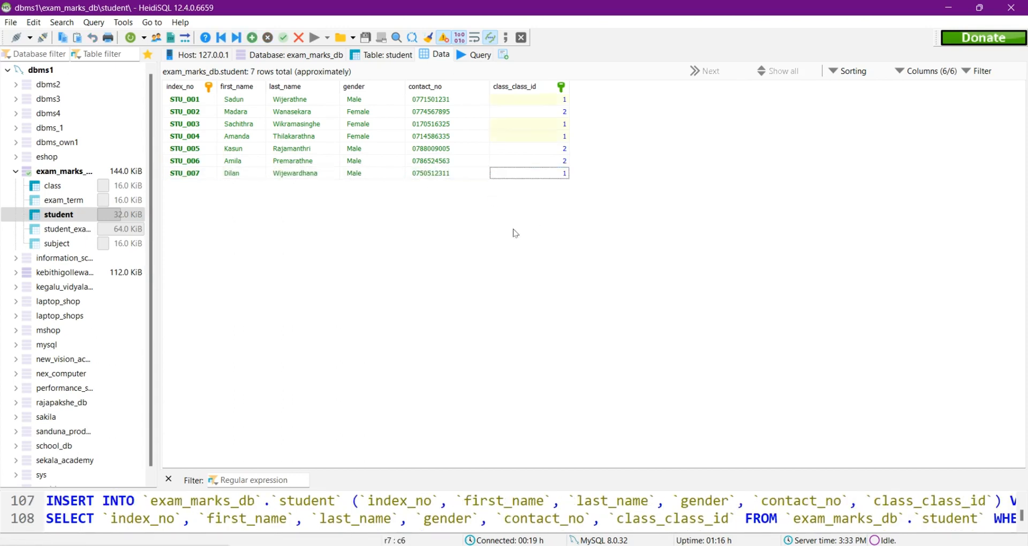
pyautogui.press('Insert')
pyautogui.write('STU_008')
pyautogui.press('Tab')
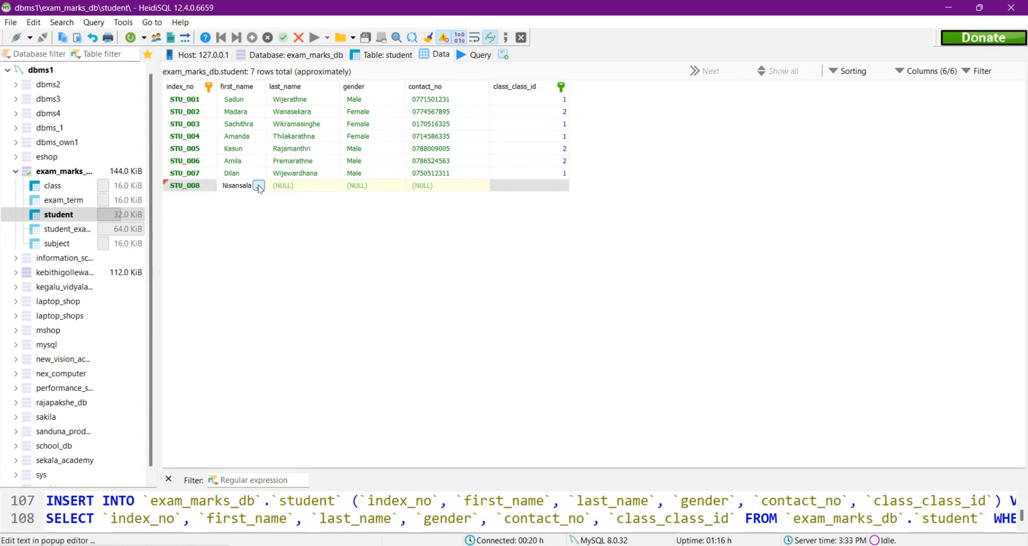
pyautogui.press('Tab')
# Step: Set the eighth student's gender to Female, enter the contact number, assign class 2, and save the row
pyautogui.press('Tab')
pyautogui.write('Female')
pyautogui.press('Tab')
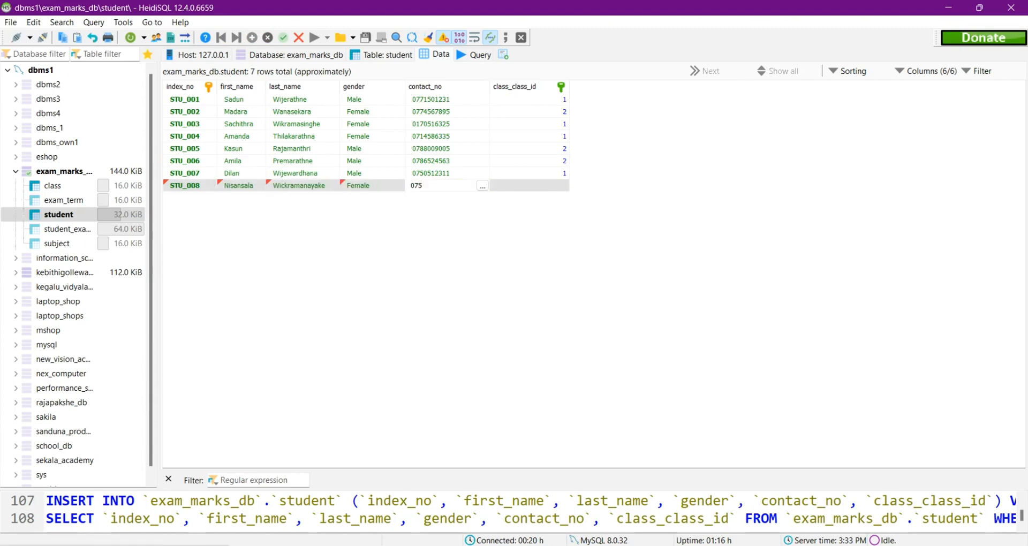
pyautogui.press('Tab')
pyautogui.write('2')
pyautogui.press('Return')
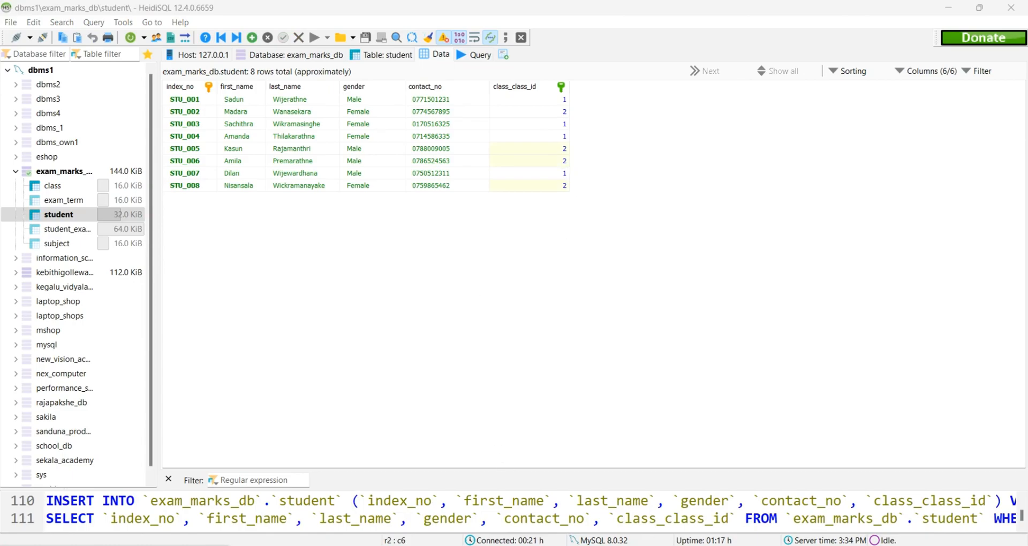
# Step: Check the subject data in the question set PDF, and add a Mathematics row to the subject table in HeidiSQL
pyautogui.hotkey('alt', 'Tab')
pyautogui.scroll(-5, 542, 300)
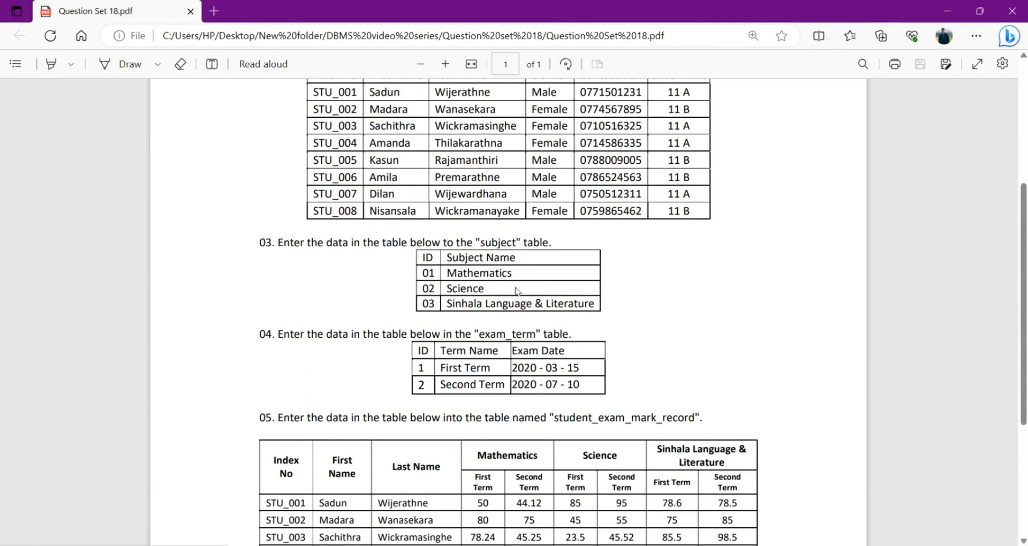
pyautogui.hotkey('alt', 'Tab')
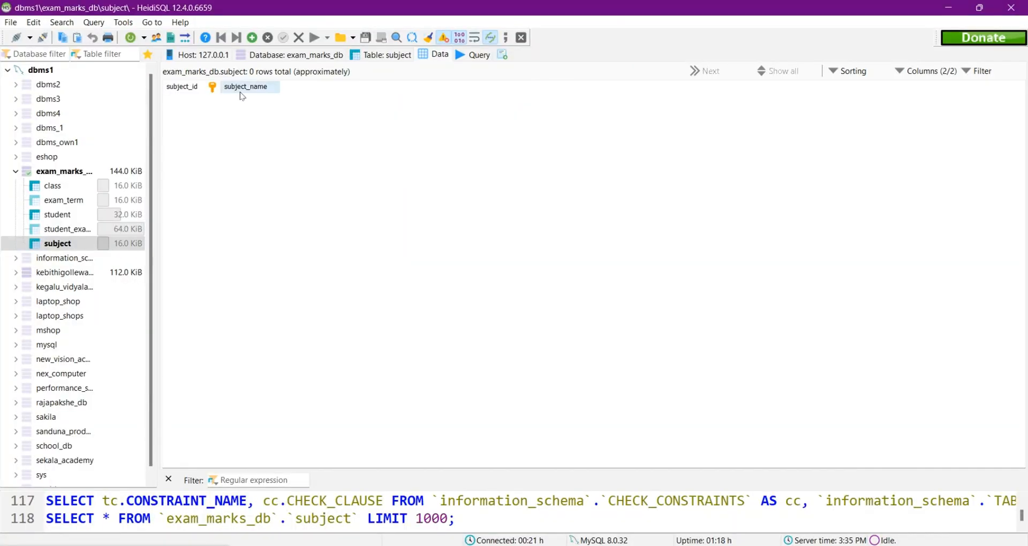
pyautogui.click(244, 110)
pyautogui.press('Insert')
pyautogui.write('Mathematics')
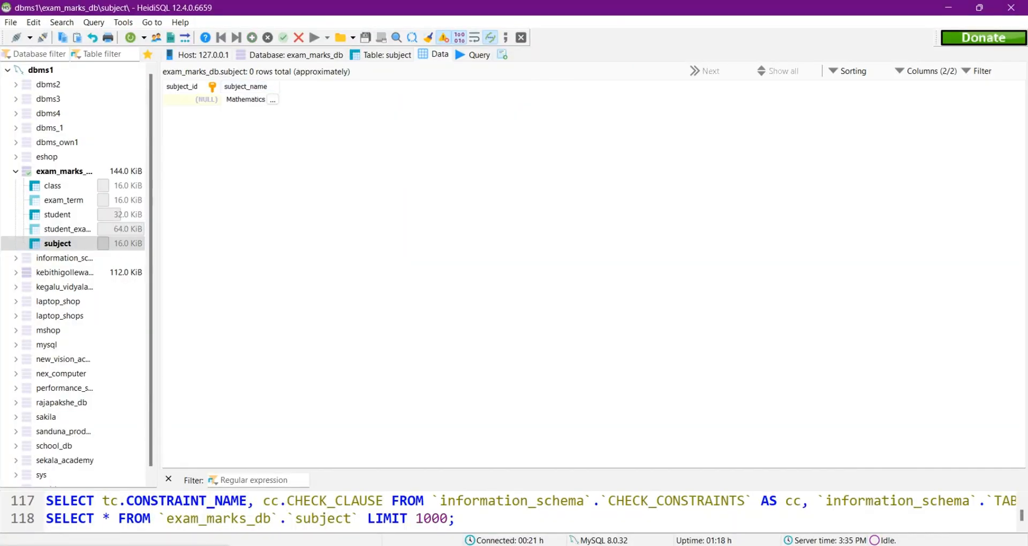
# Step: Add a second row to the subject table with the subject name Science
pyautogui.press('Insert')
pyautogui.write('Scienec')
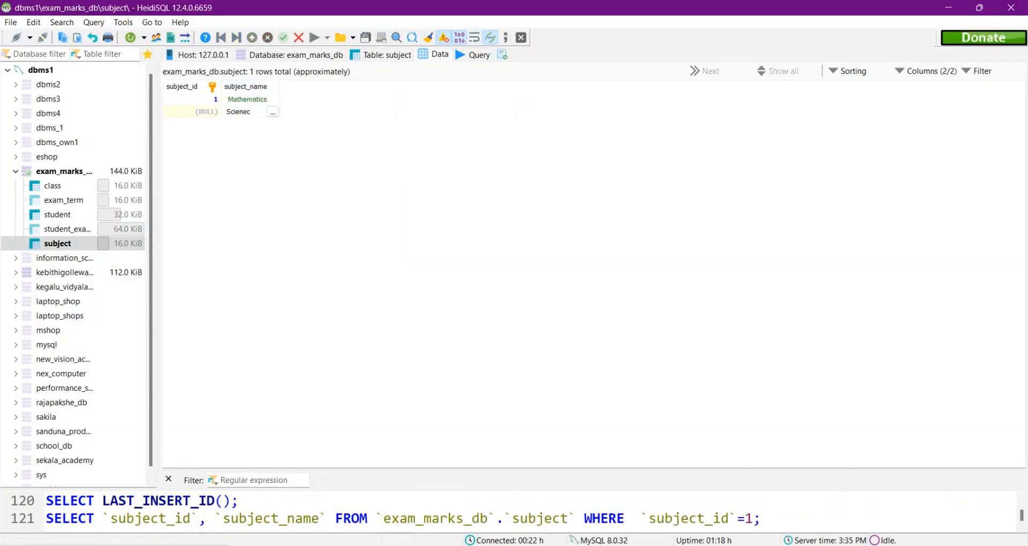
pyautogui.press('BackSpace')
pyautogui.press('BackSpace')
pyautogui.write('ce')
# Step: Add a third subject row named Sinhala Language & Literature
pyautogui.press('Insert')
pyautogui.write('S')
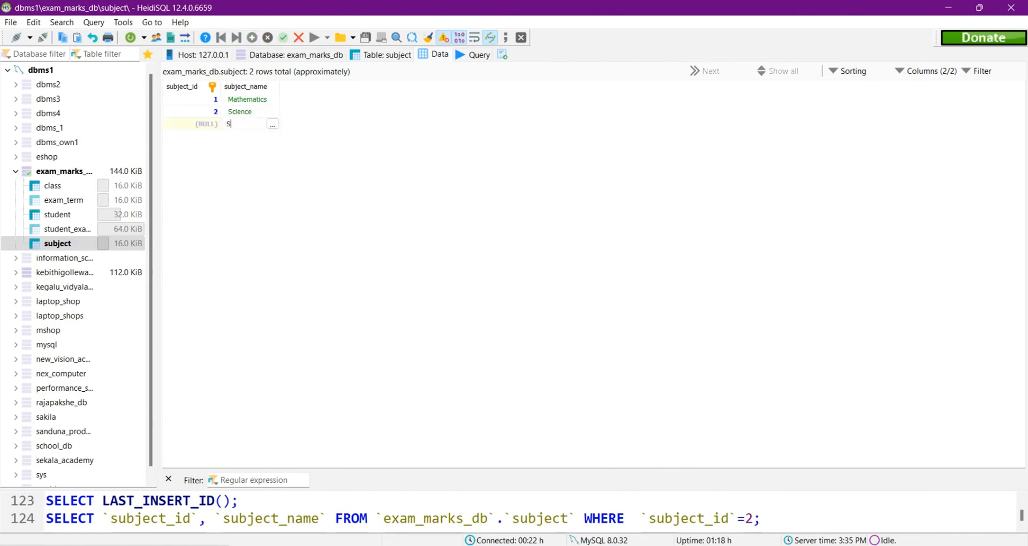
pyautogui.write('inhala Language & Literature')
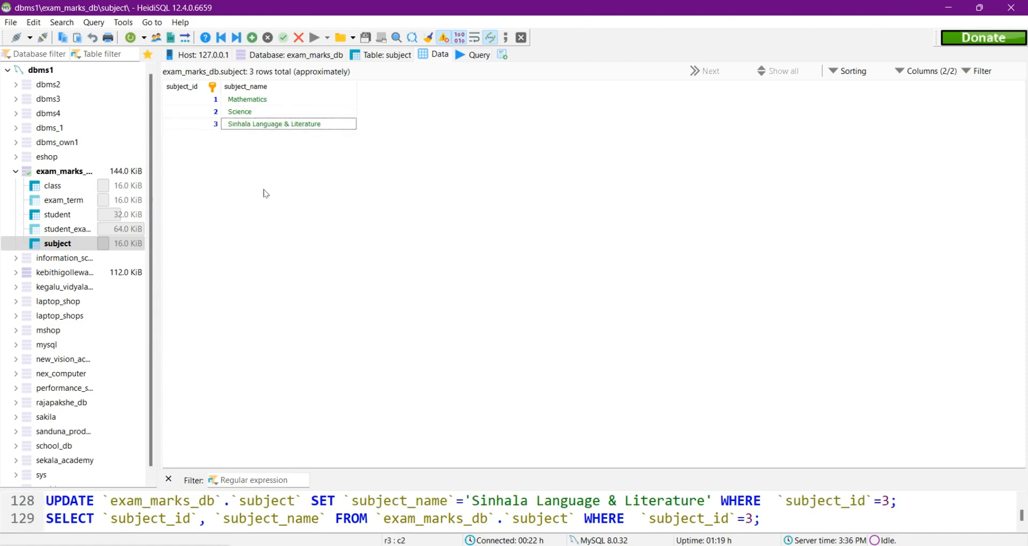
# Step: Check the exam term data in the question set, and add First Term dated 2020-03-15 to the exam_term table in HeidiSQL
pyautogui.click(514, 545)
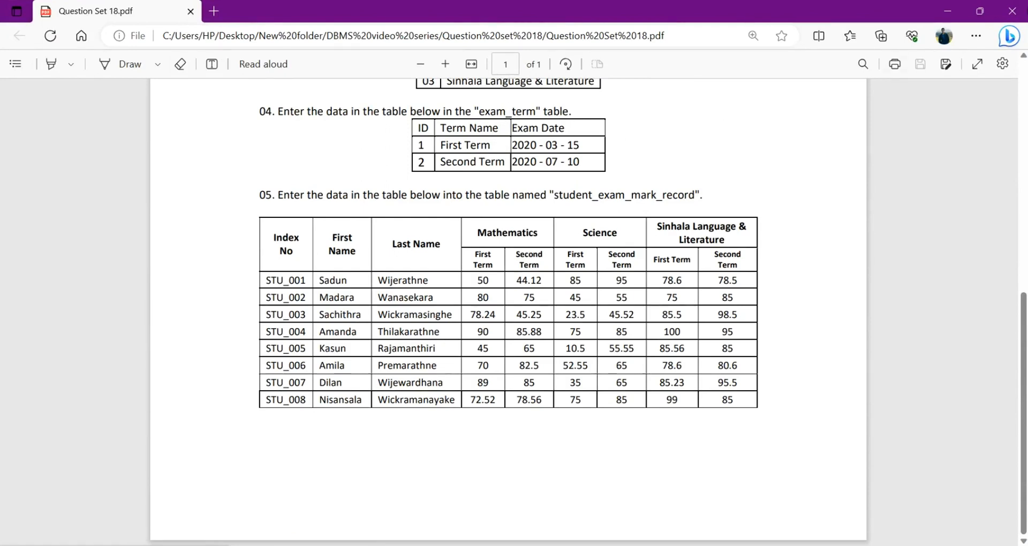
pyautogui.hotkey('alt', 'Tab')
pyautogui.doubleClick(228, 101)
pyautogui.write('First Term')
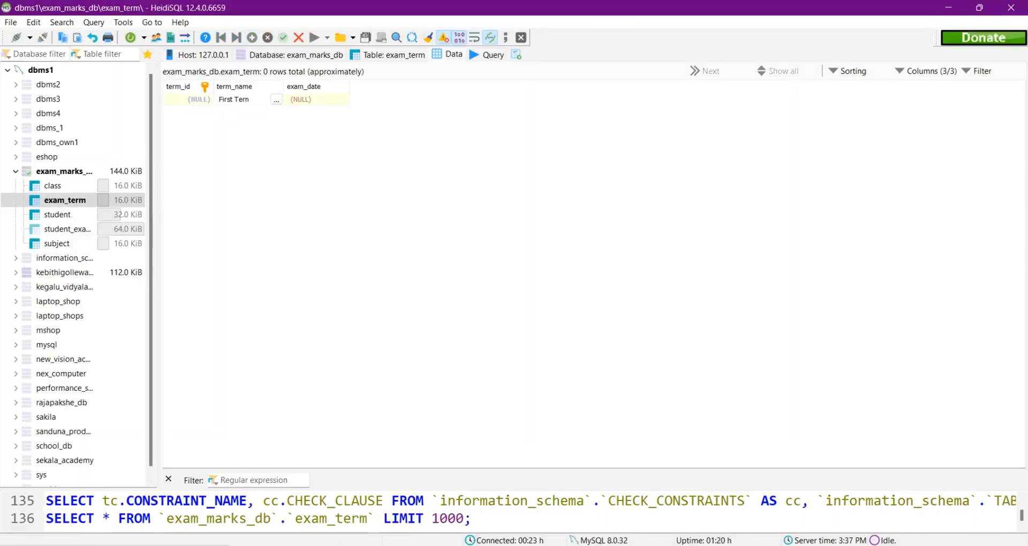
pyautogui.doubleClick(303, 100)
pyautogui.write('2')
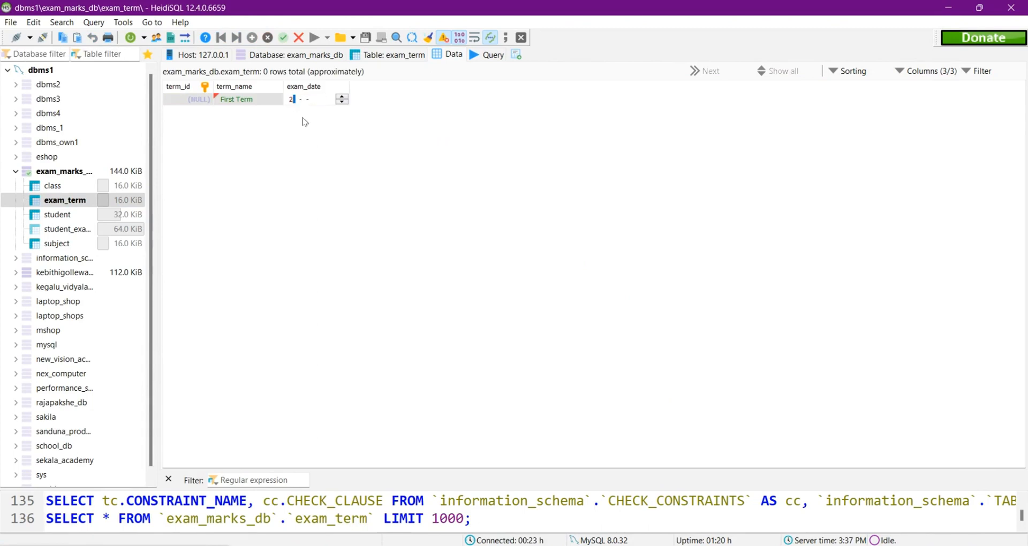
pyautogui.write('020-03-15')
pyautogui.click(303, 117)
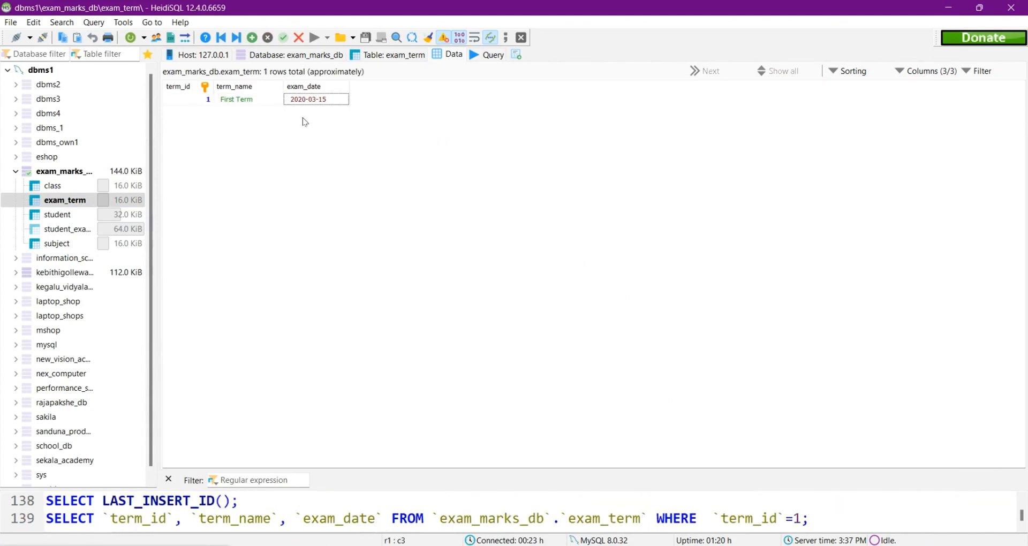
# Step: Add a second exam_term row named Second Term with the exam date 2020-07-10, and save it
pyautogui.click(253, 38)
pyautogui.doubleClick(232, 112)
pyautogui.write('Second Term')
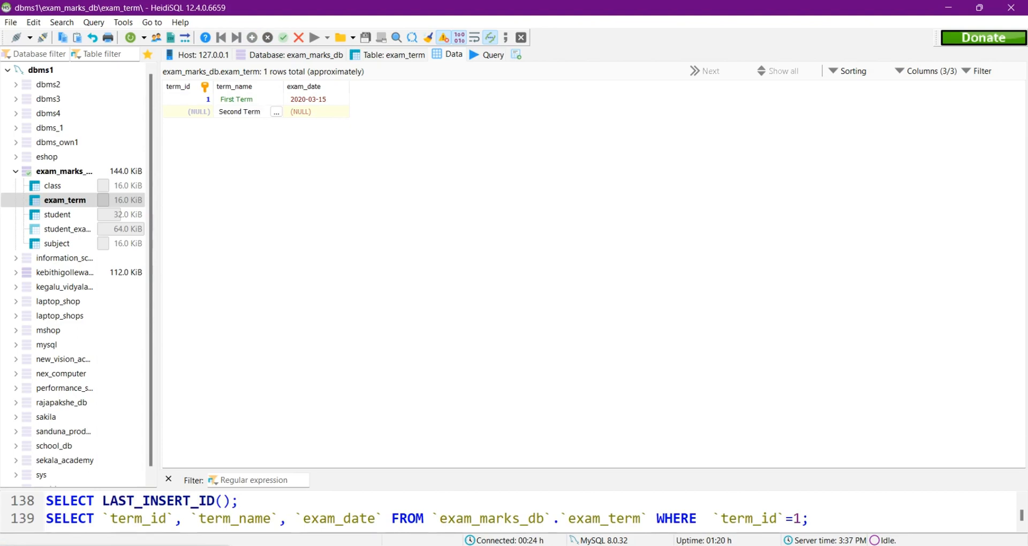
pyautogui.press('Return')
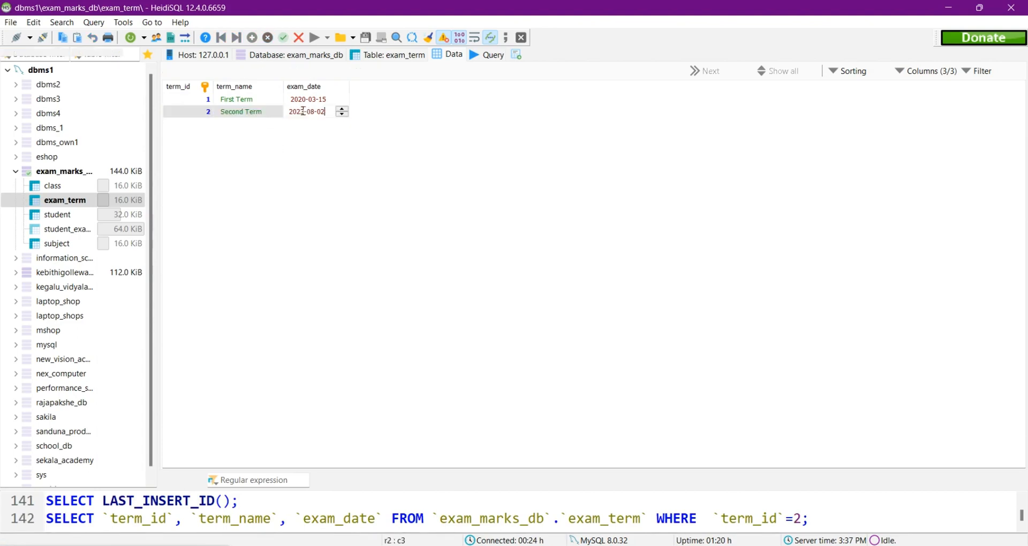
pyautogui.doubleClick(319, 111)
pyautogui.write('2020-07-')
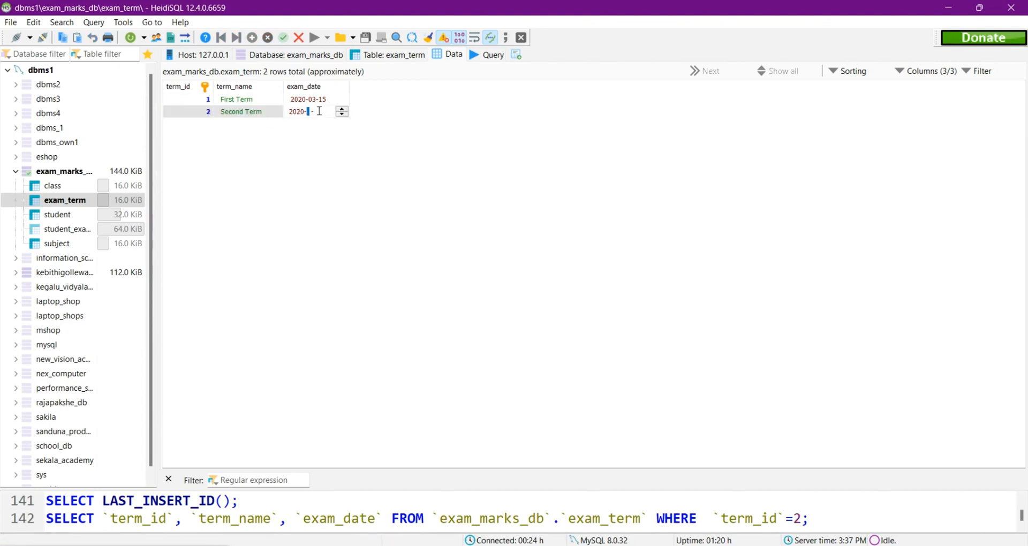
pyautogui.write('10')
pyautogui.press('Return')
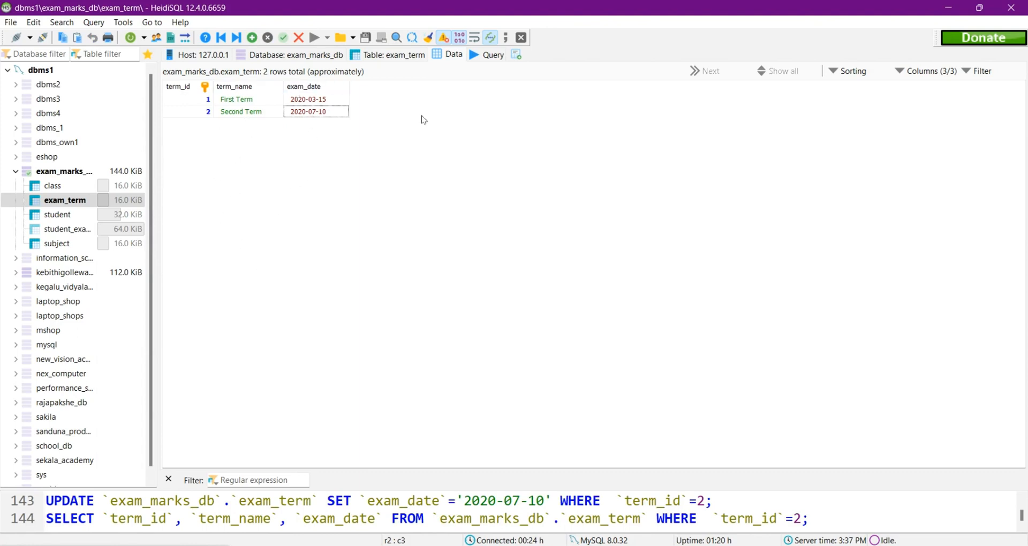
# Step: Check task 05 in the question set PDF, and open the student exam marks record table in HeidiSQL
pyautogui.hotkey('alt', 'Tab')
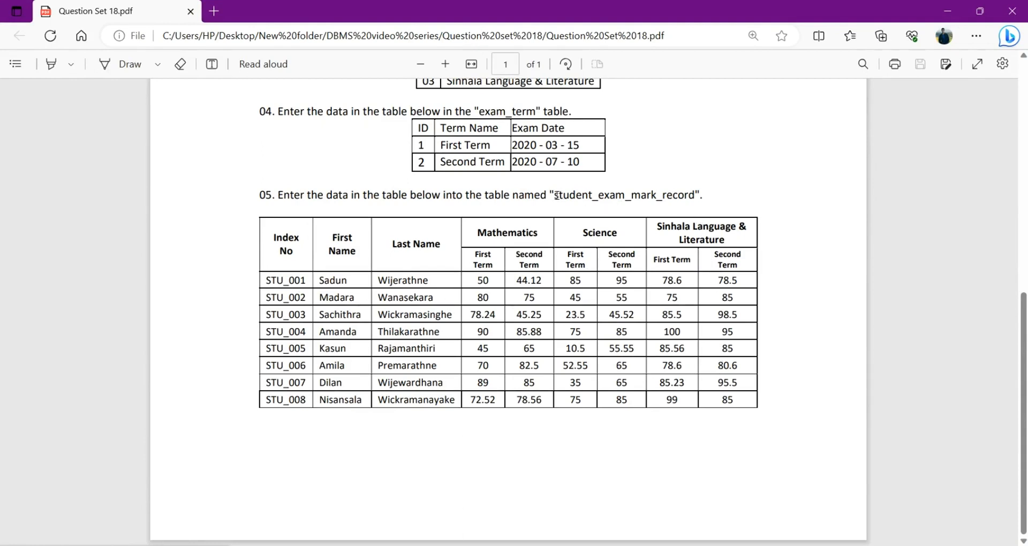
pyautogui.hotkey('alt', 'Tab')
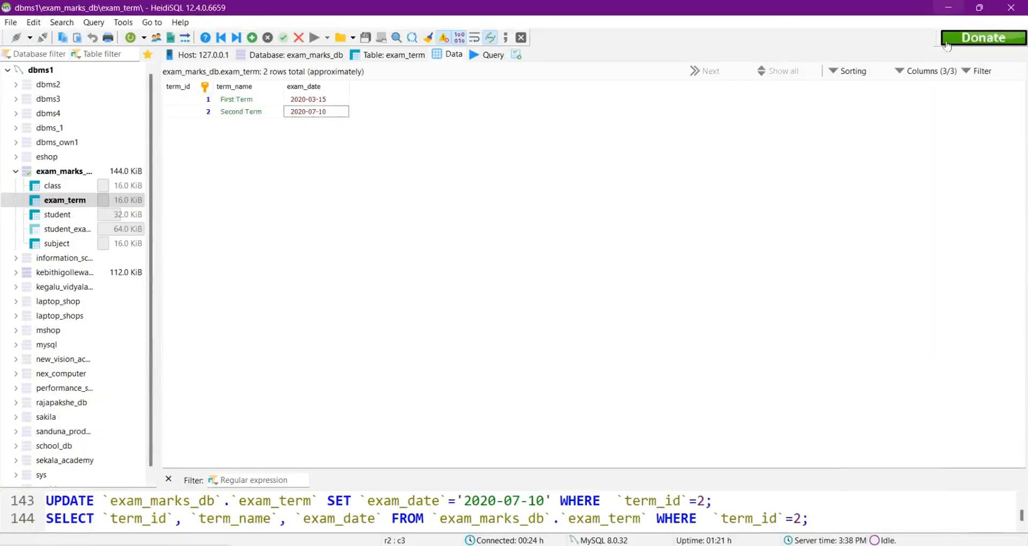
pyautogui.click(74, 230)
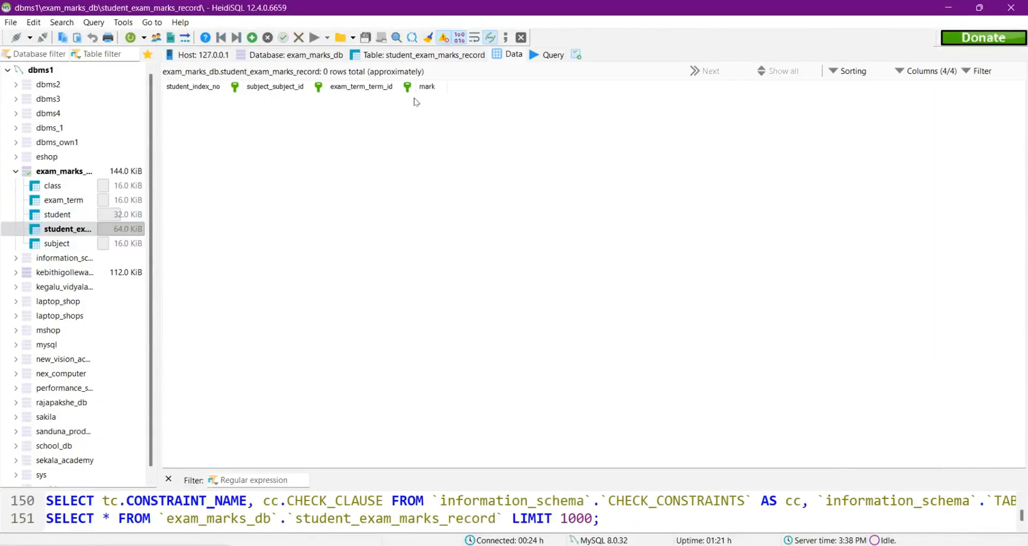
# Step: Check task 05 in the question set, and insert a student_exam_mark_record row in HeidiSQL for the first listed student
pyautogui.hotkey('alt', 'Tab')
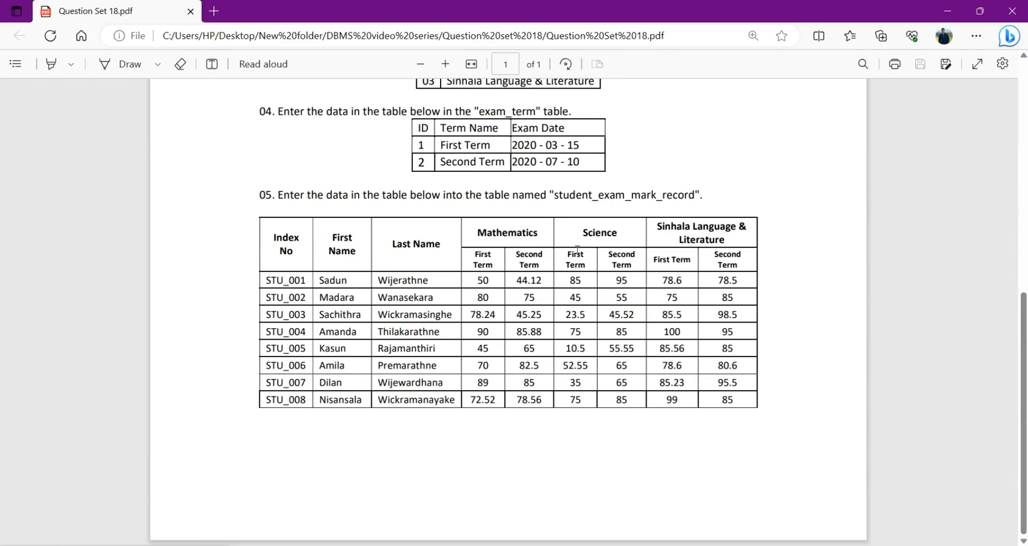
pyautogui.click(950, 8)
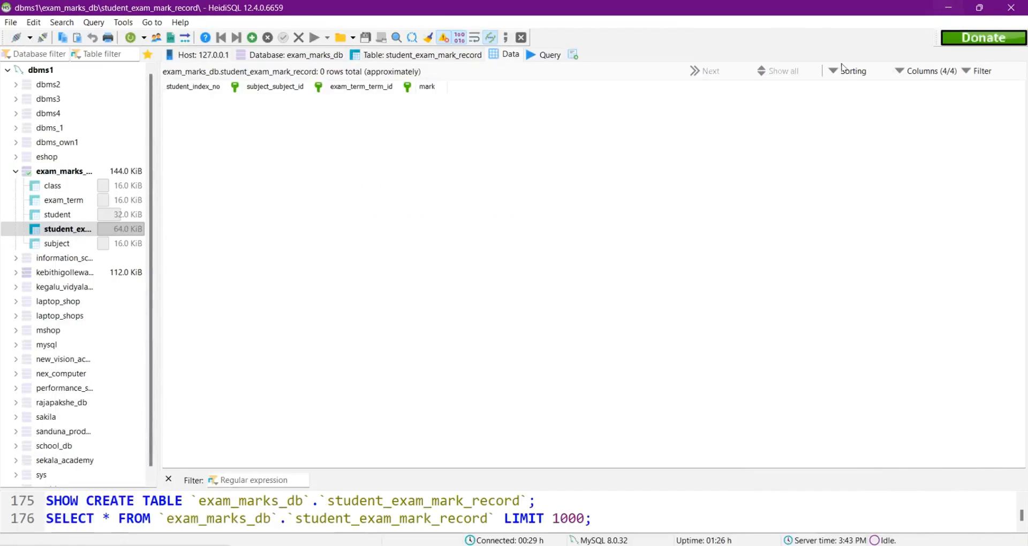
pyautogui.click(253, 38)
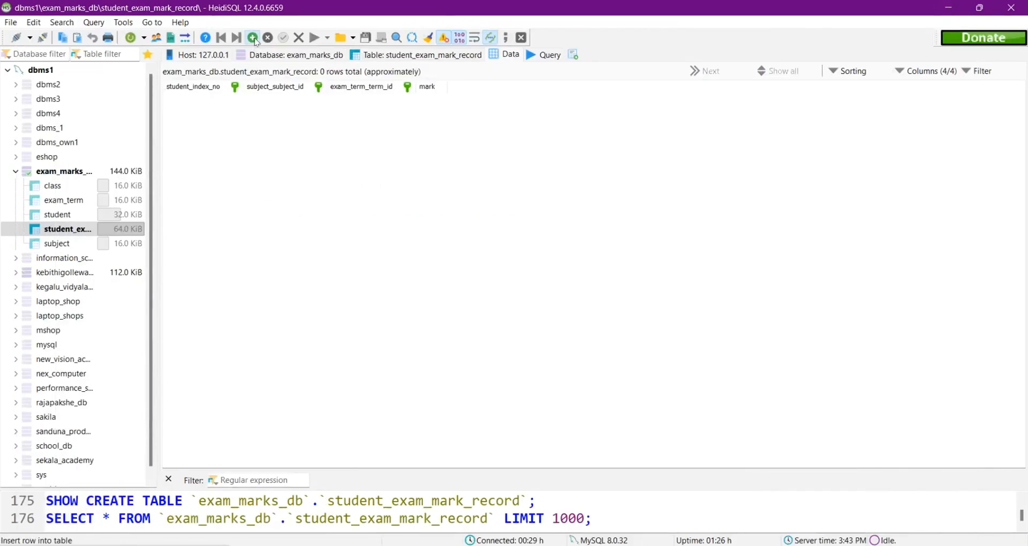
pyautogui.click(237, 100)
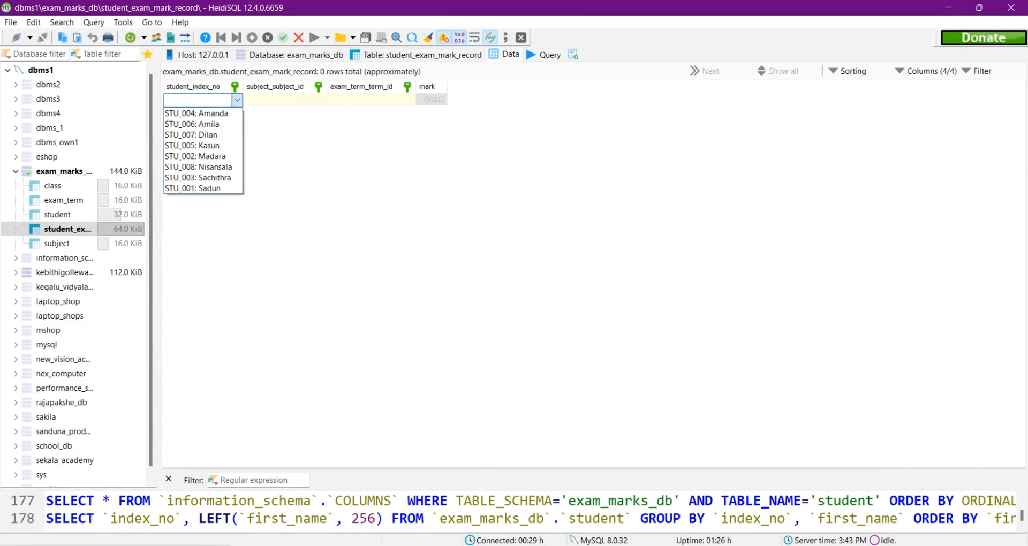
pyautogui.click(509, 545)
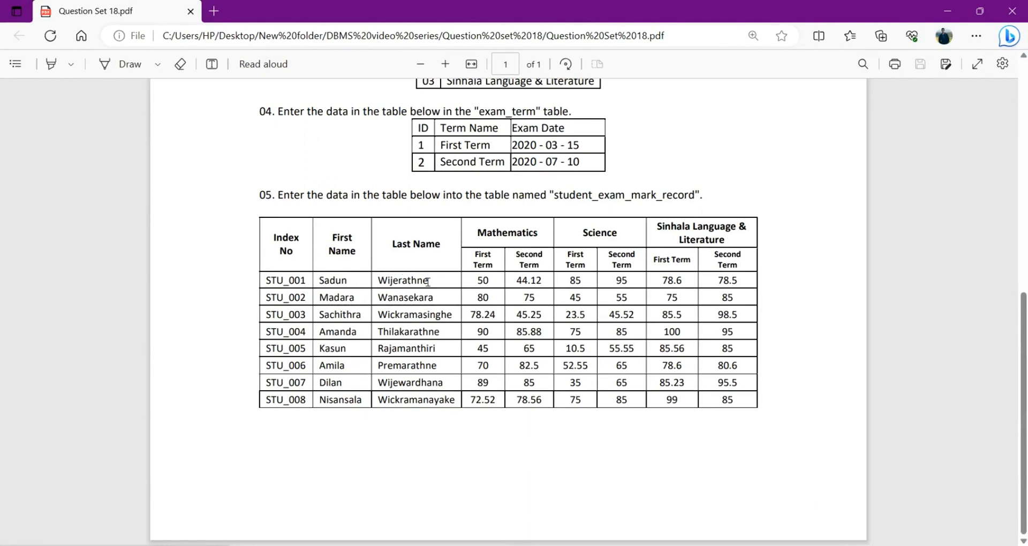
pyautogui.click(947, 10)
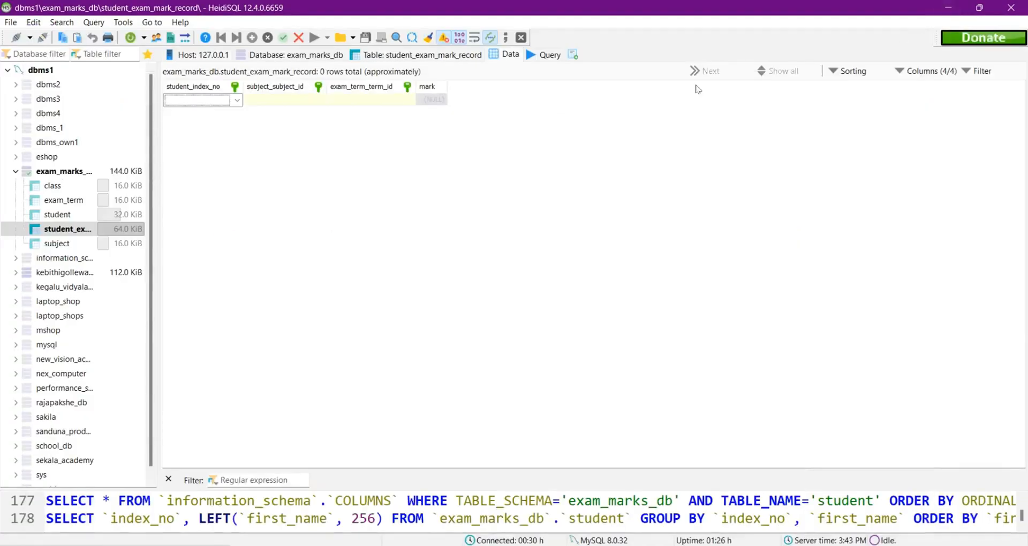
pyautogui.click(236, 100)
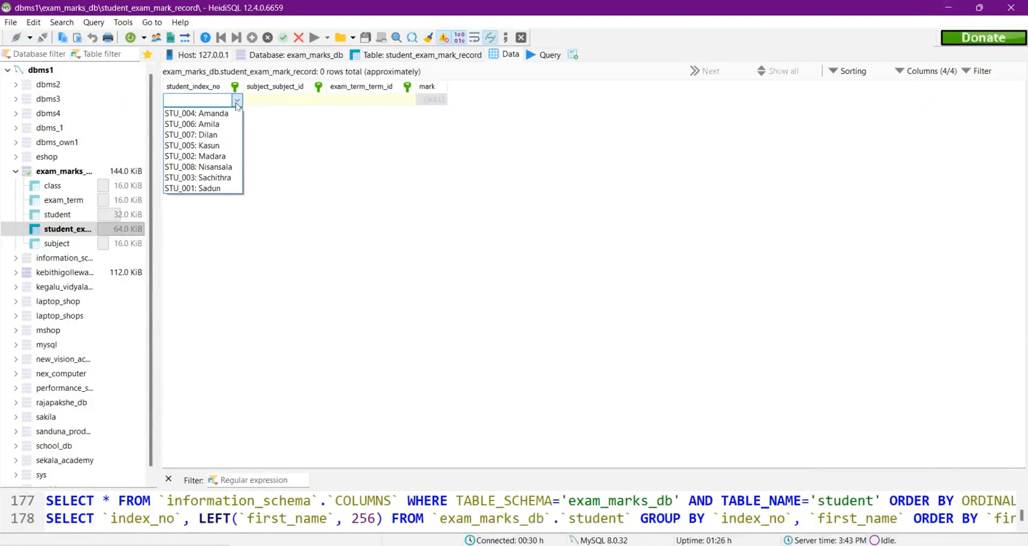
pyautogui.click(192, 187)
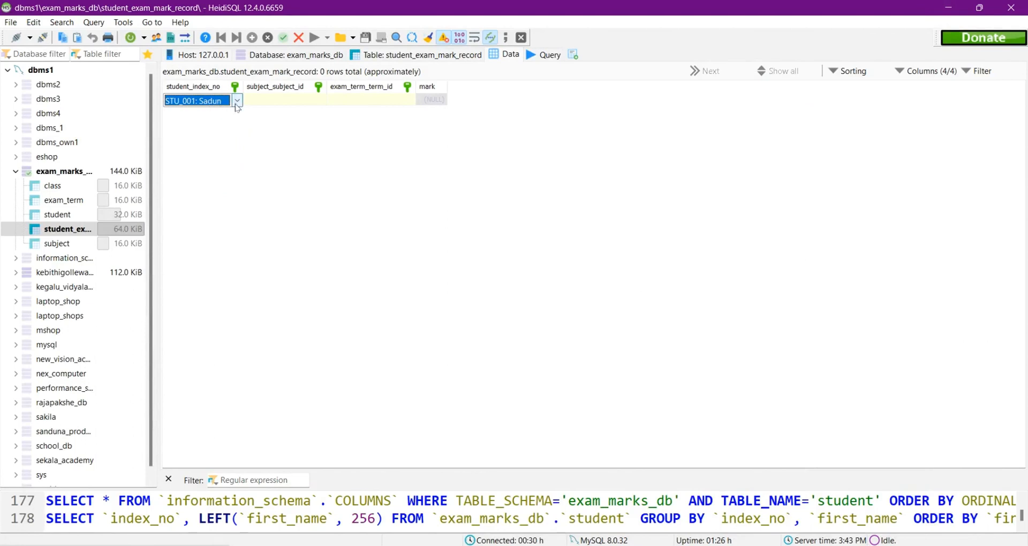
# Step: Set the new mark record's subject to Mathematics, checking it against the marks table in the question set
pyautogui.click(314, 102)
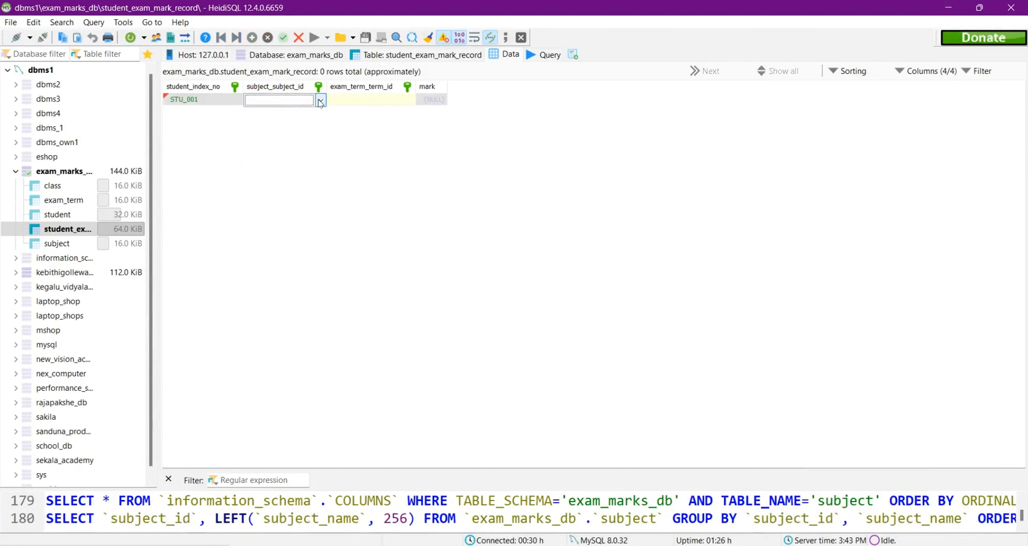
pyautogui.click(321, 101)
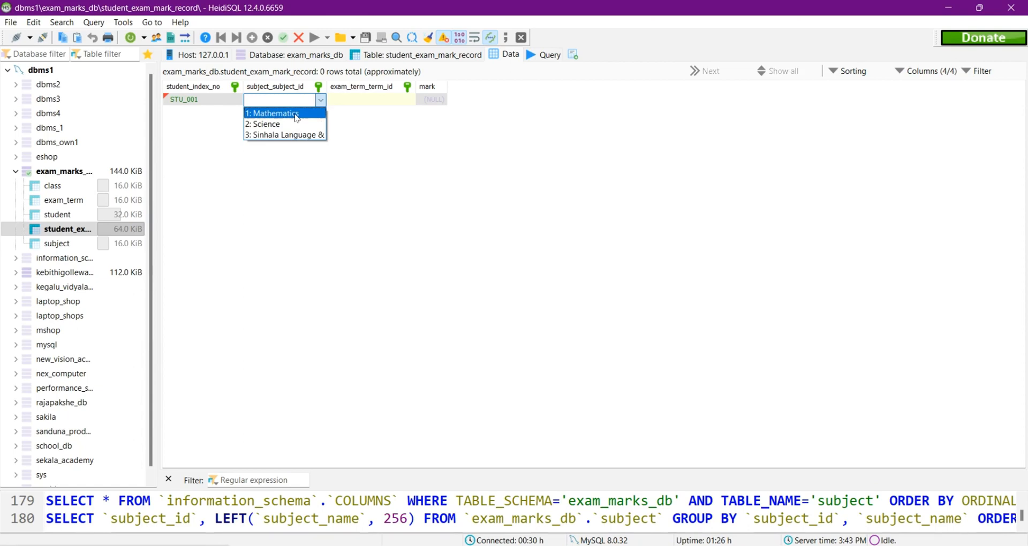
pyautogui.hotkey('alt', 'Tab')
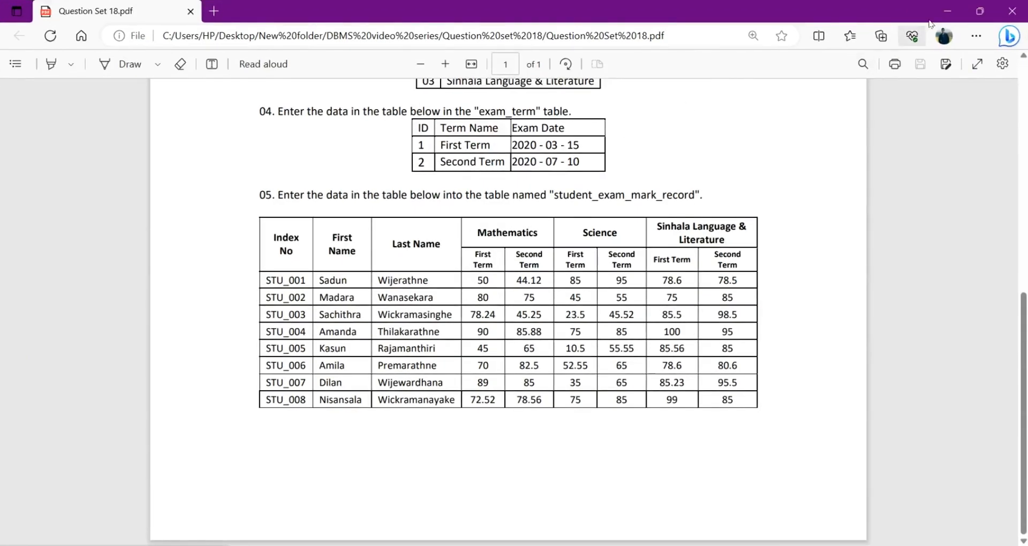
pyautogui.click(947, 11)
pyautogui.click(329, 115)
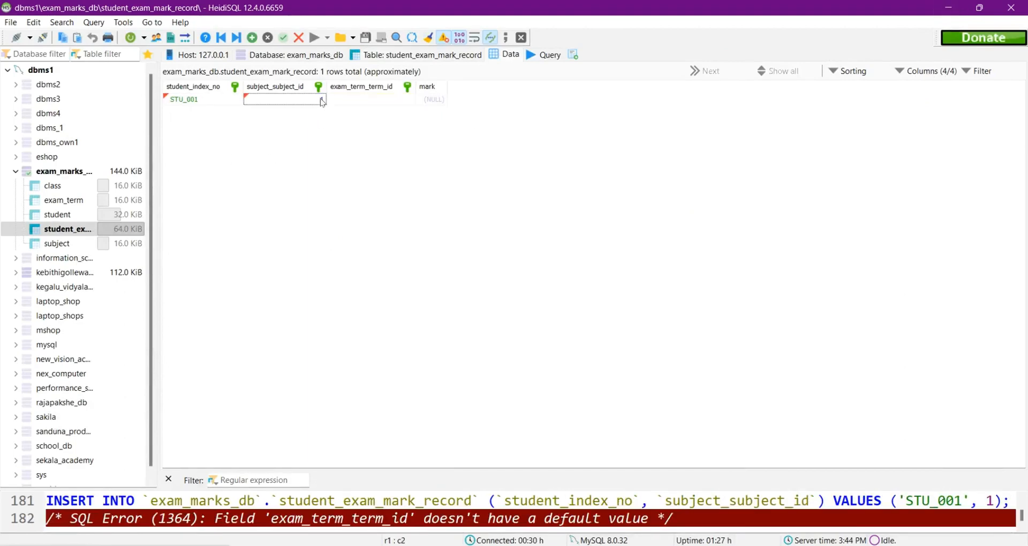
# Step: Set the mark record's exam term to First Term, checking the matching Mathematics mark in the question set
pyautogui.doubleClick(405, 103)
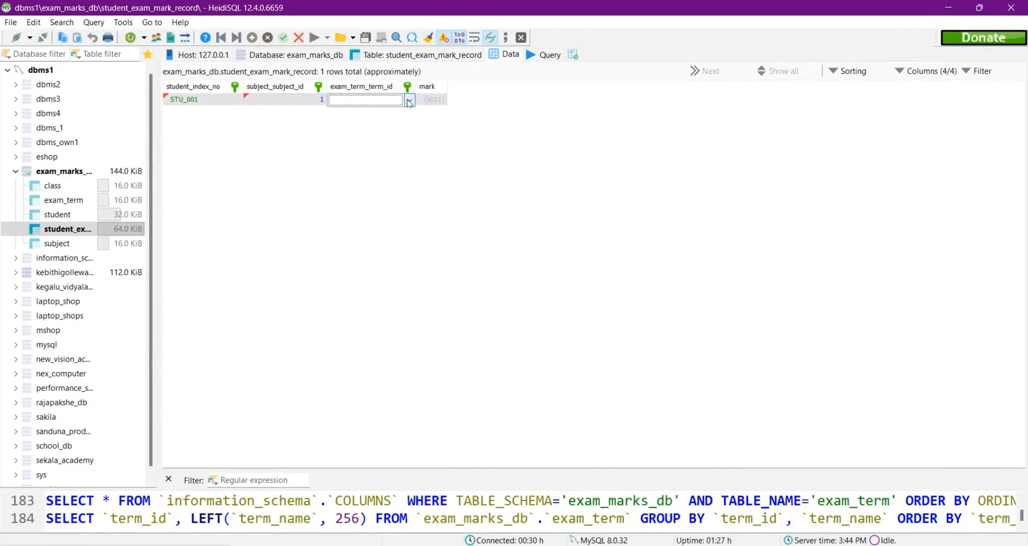
pyautogui.click(409, 103)
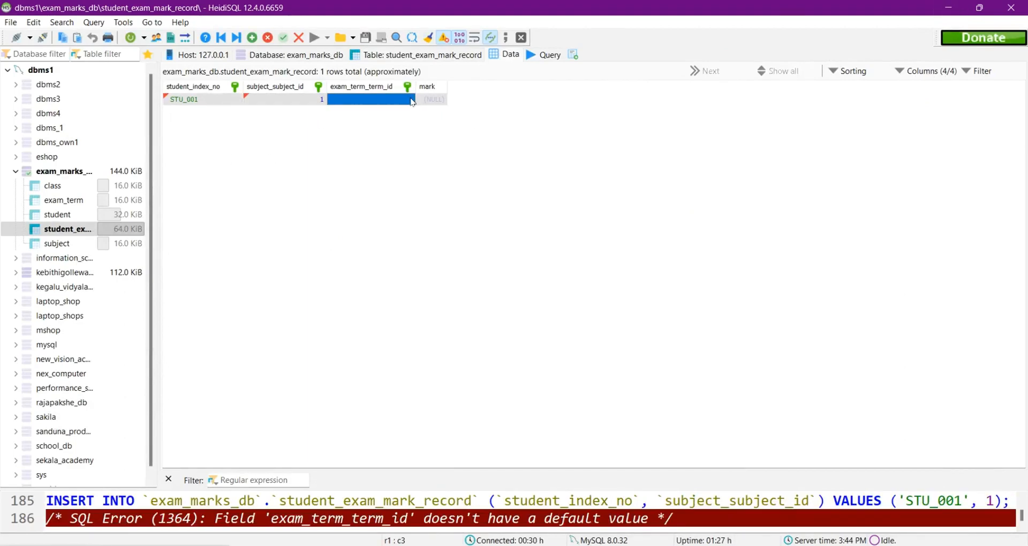
pyautogui.doubleClick(412, 101)
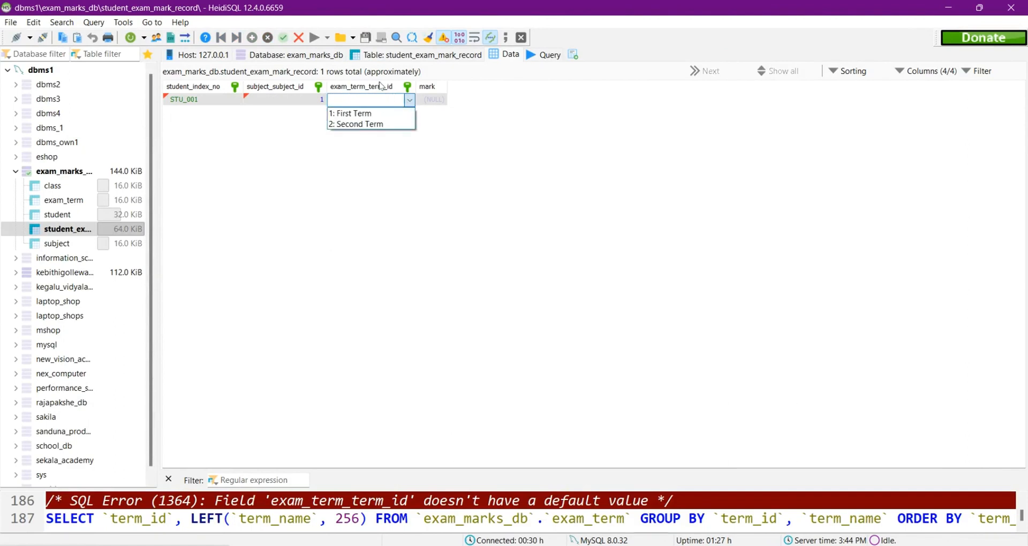
pyautogui.hotkey('alt', 'Tab')
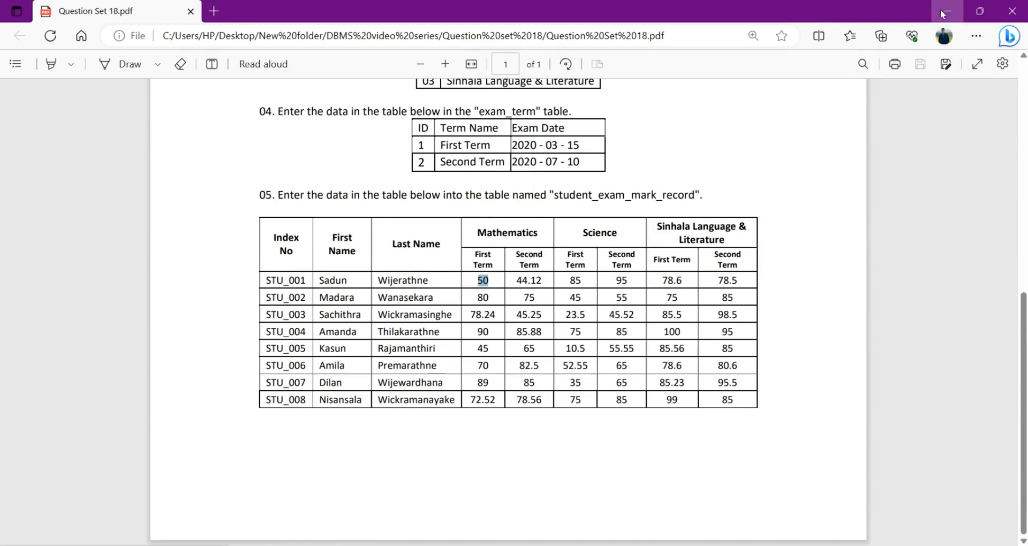
pyautogui.hotkey('alt', 'Tab')
pyautogui.click(411, 102)
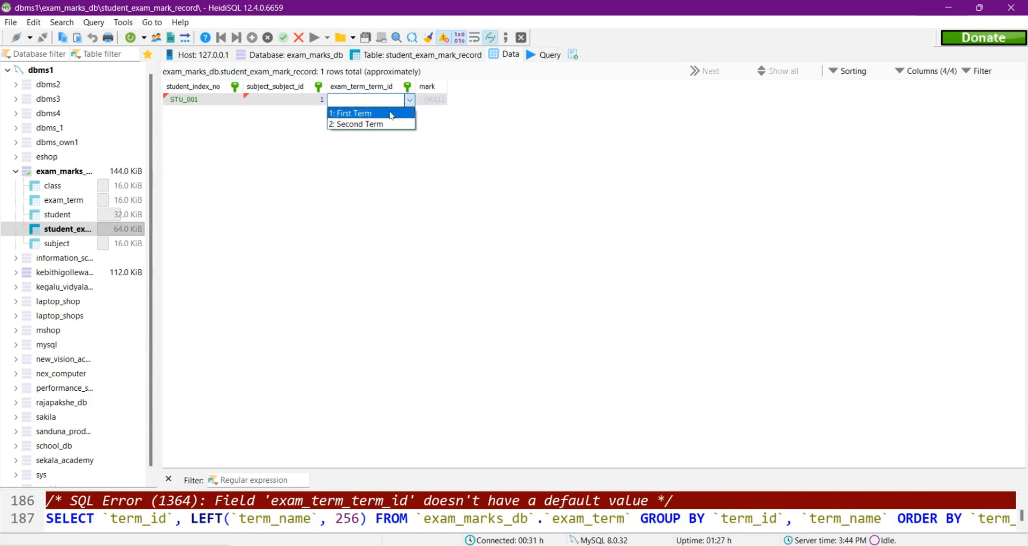
pyautogui.click(375, 113)
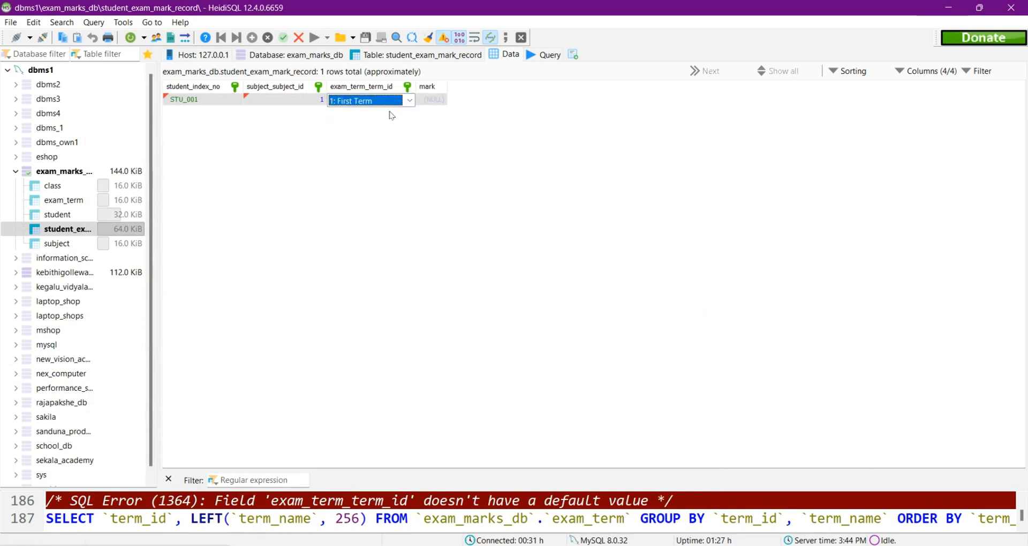
# Step: Enter 50 as the mark of the first record and save the row
pyautogui.doubleClick(452, 100)
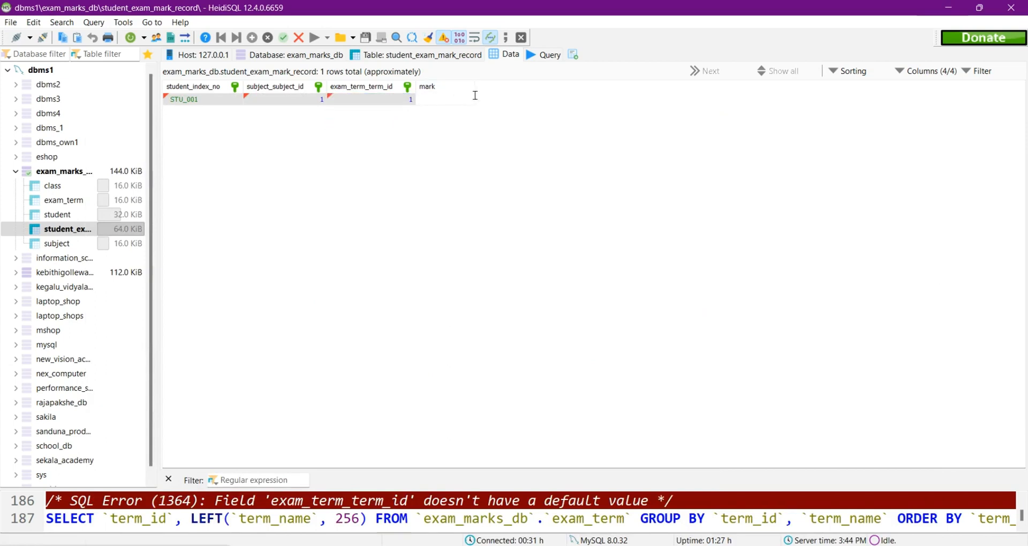
pyautogui.write('50')
pyautogui.press('Return')
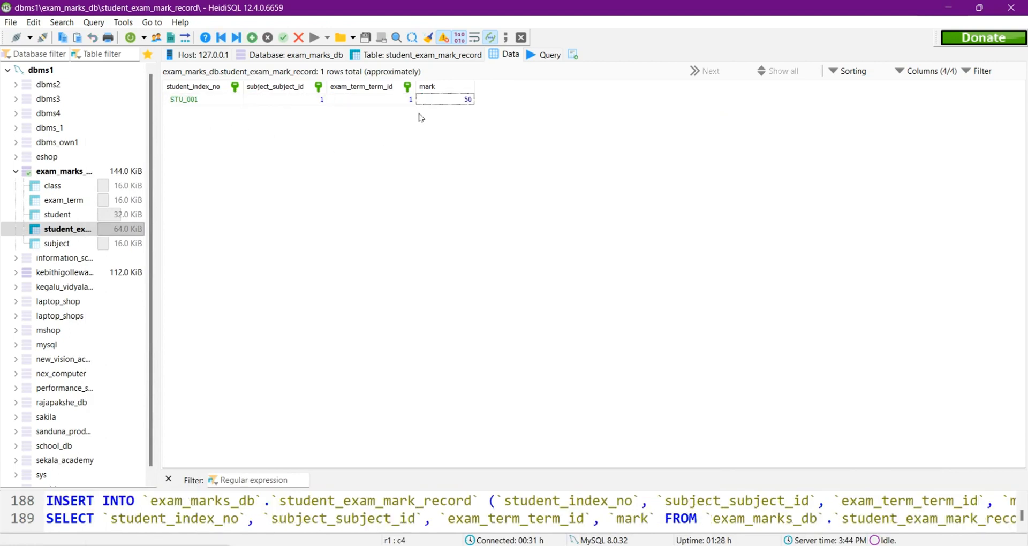
# Step: Check the first student's second-term Mathematics mark in the question set, and insert a second mark record row for that student
pyautogui.hotkey('alt', 'Tab')
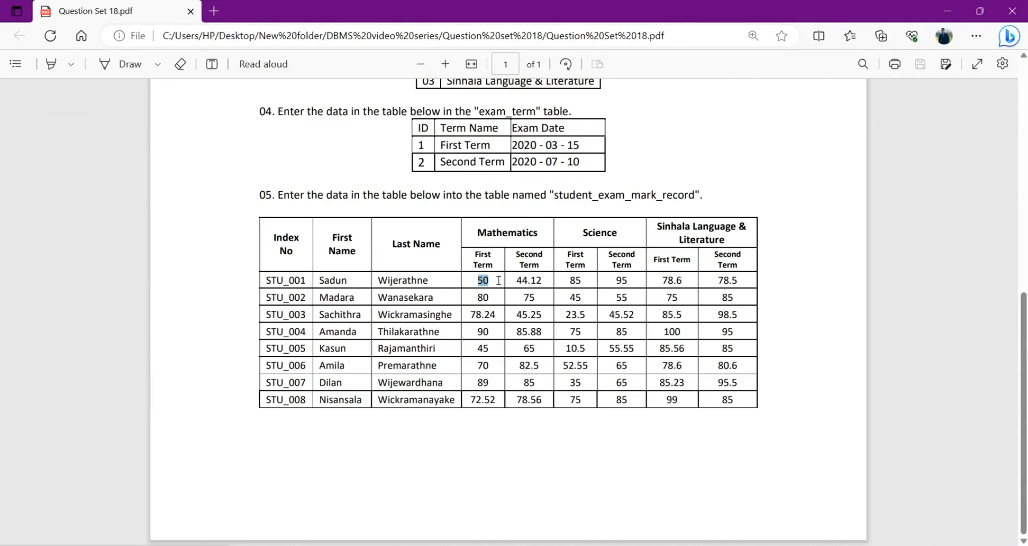
pyautogui.click(948, 12)
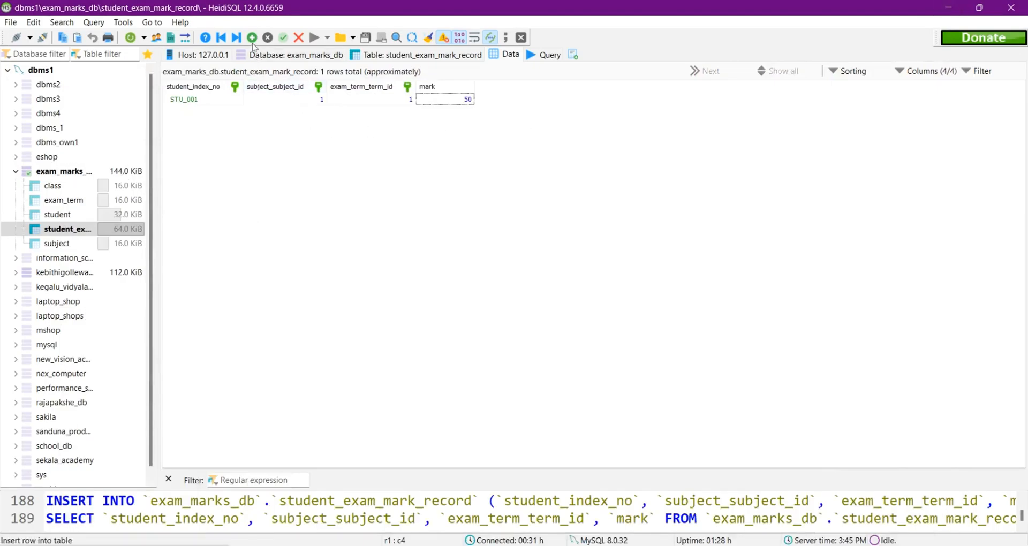
pyautogui.click(252, 39)
pyautogui.hotkey('alt', 'Tab')
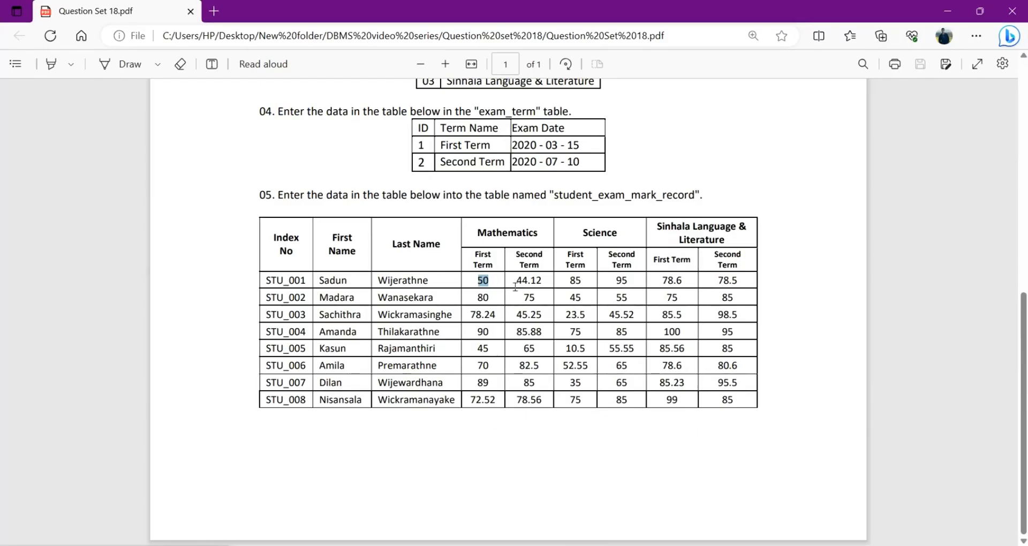
pyautogui.moveTo(542, 283); pyautogui.dragTo(516, 283)
pyautogui.hotkey('alt', 'Tab')
pyautogui.click(238, 114)
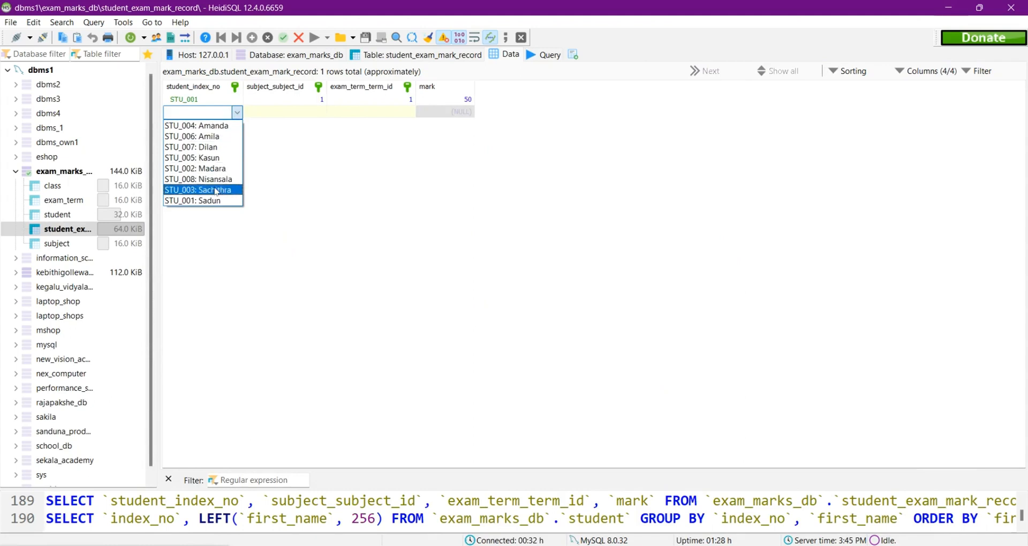
pyautogui.click(219, 201)
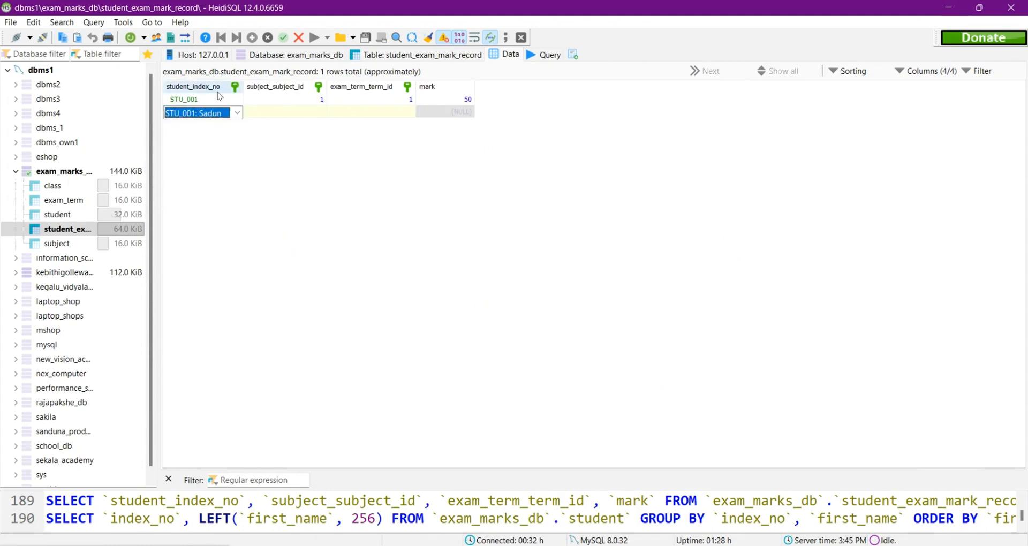
# Step: Complete the second record with subject Mathematics, Second Term and mark 44.12, and save the row
pyautogui.hotkey('alt', 'Tab')
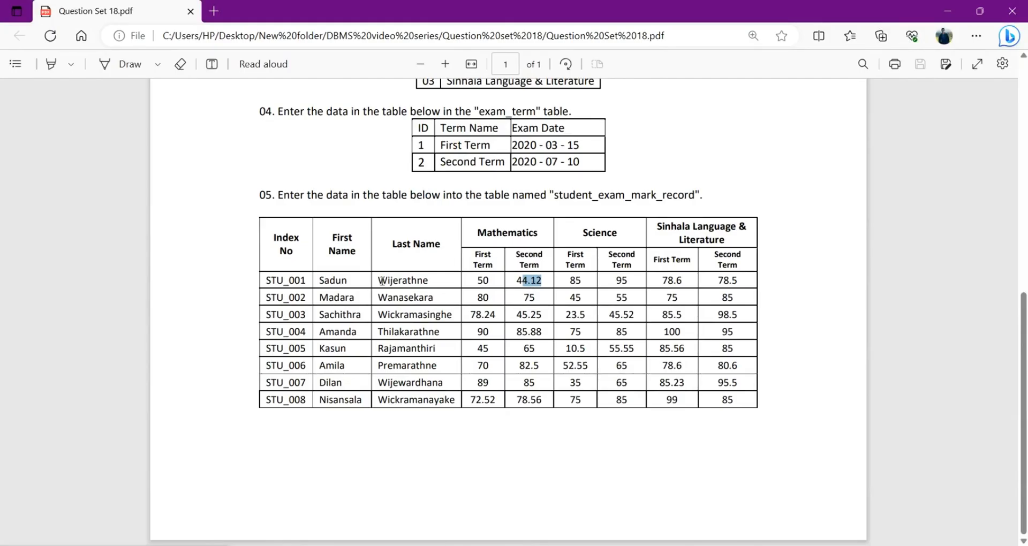
pyautogui.click(948, 11)
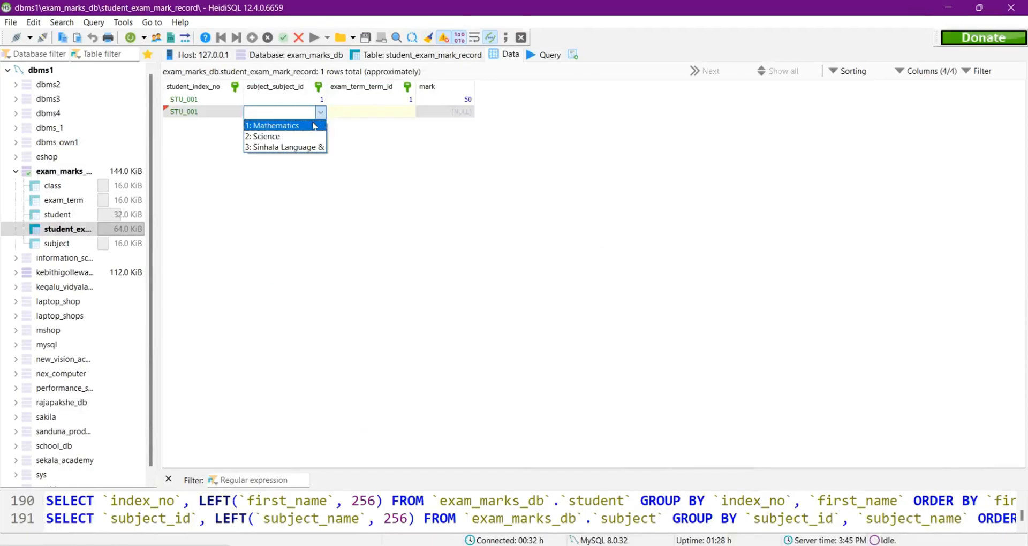
pyautogui.click(314, 126)
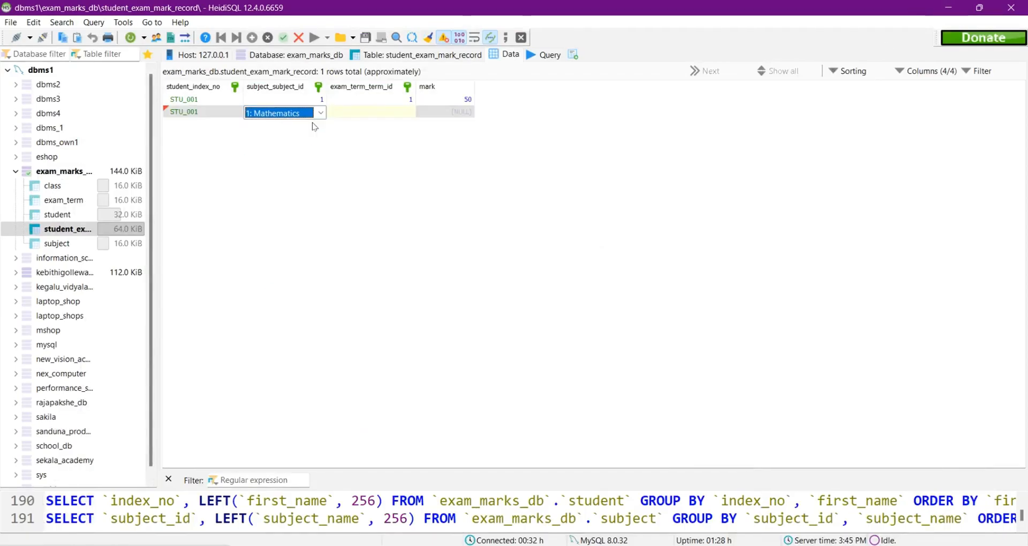
pyautogui.click(414, 114)
pyautogui.click(413, 113)
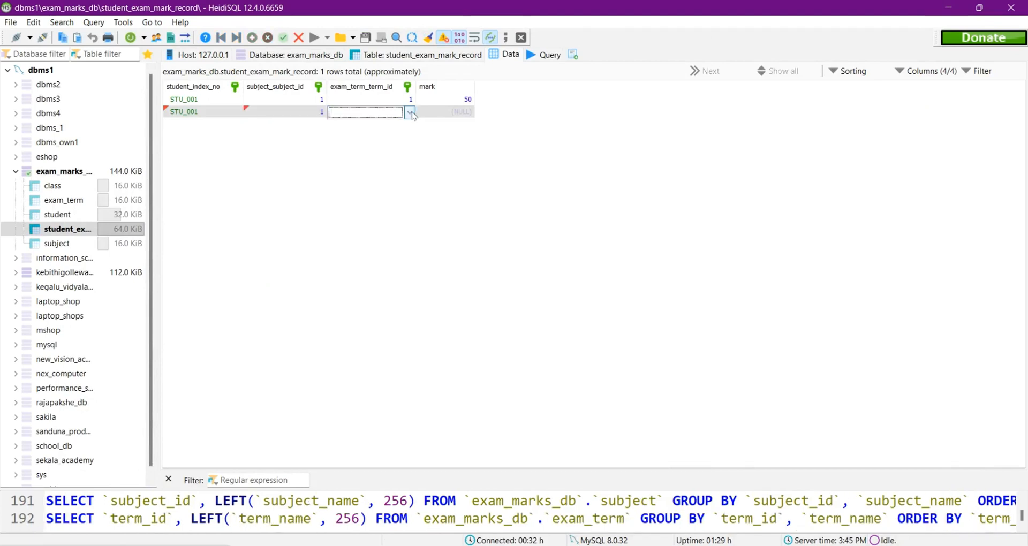
pyautogui.click(409, 112)
pyautogui.click(380, 137)
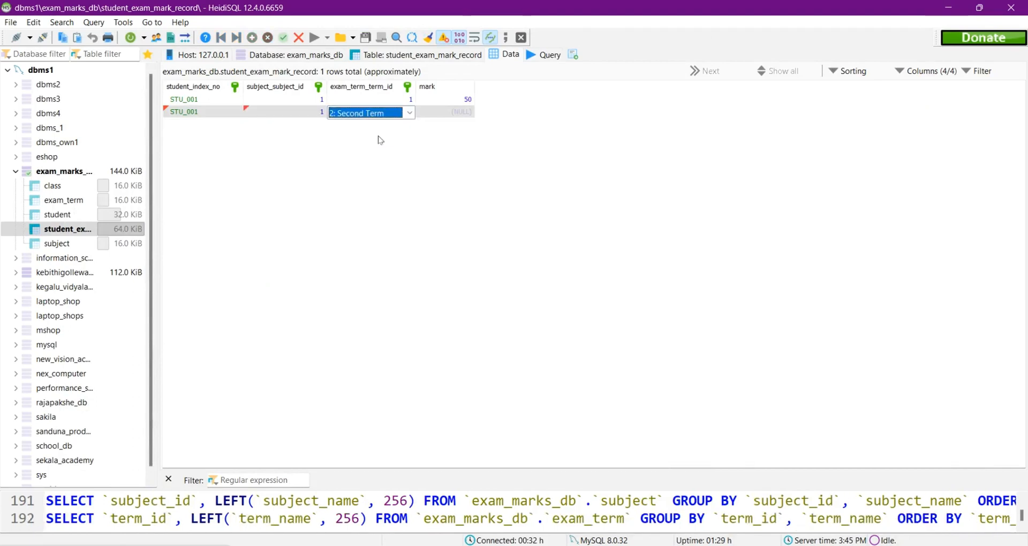
pyautogui.click(442, 114)
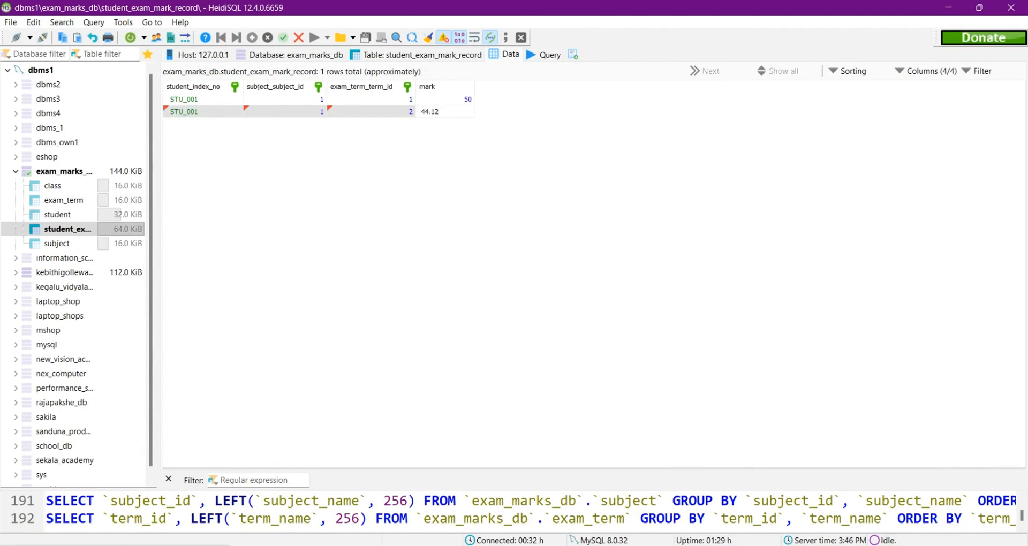
pyautogui.press('Return')
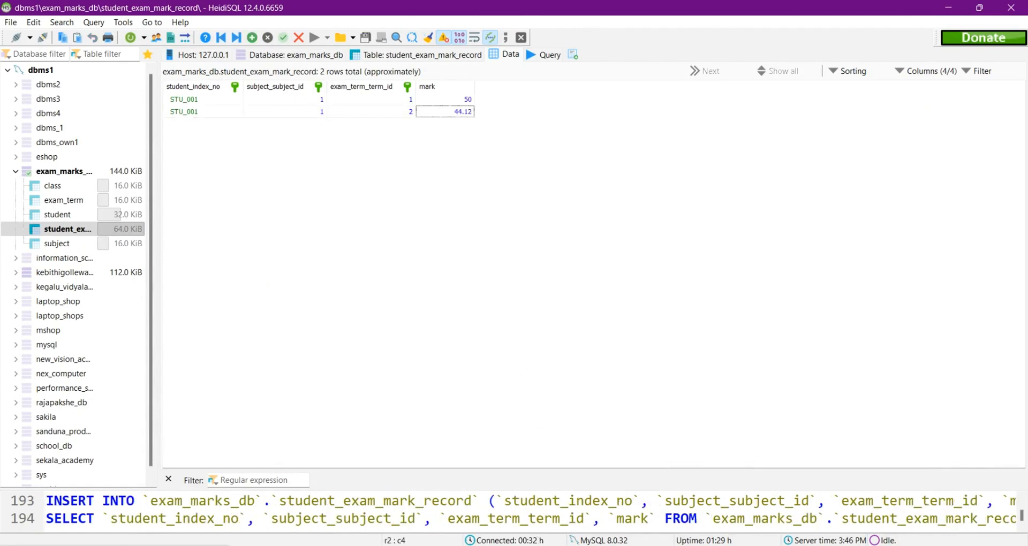
# Step: Check the first student's Science marks in the question set, and start a third mark record for that student with subject Science
pyautogui.hotkey('alt', 'Tab')
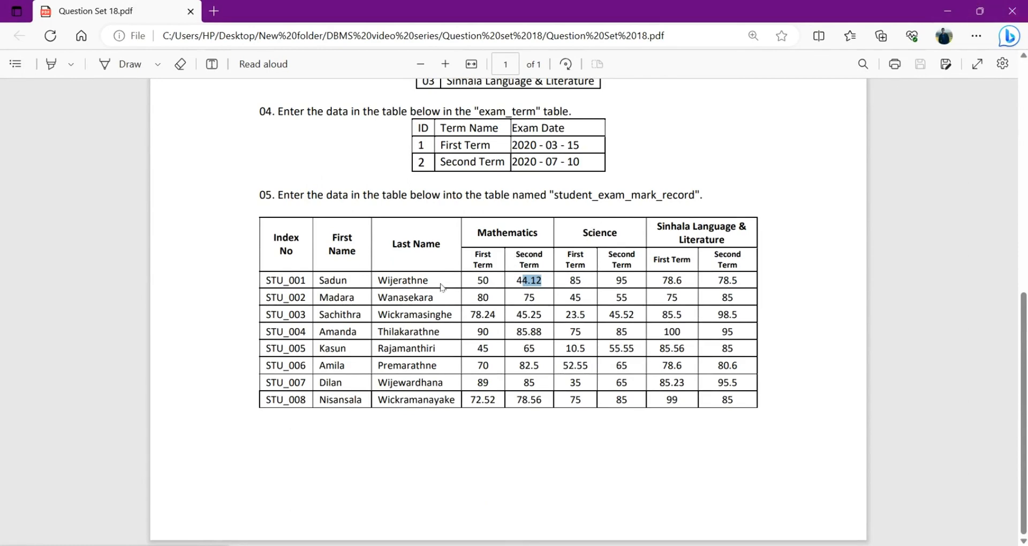
pyautogui.click(948, 11)
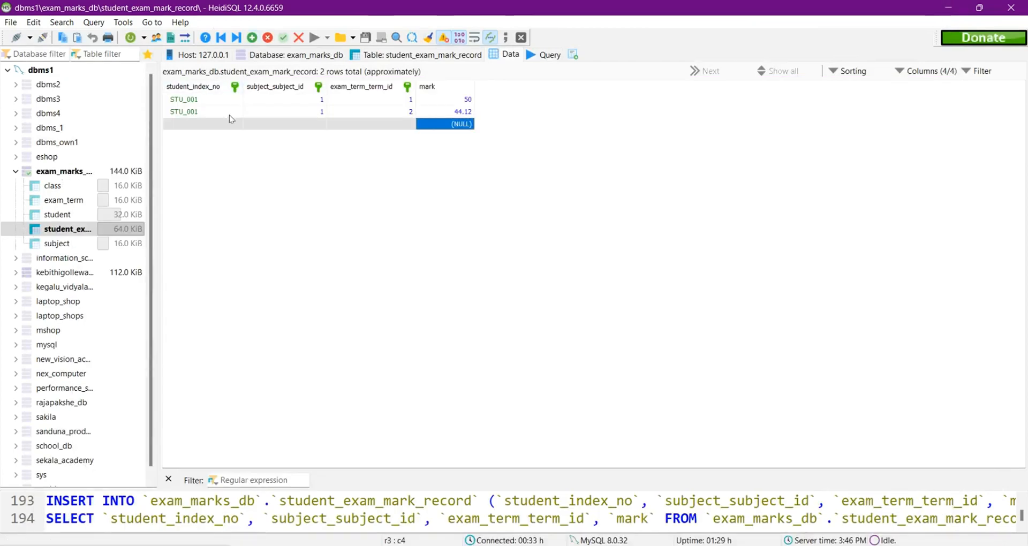
pyautogui.doubleClick(238, 128)
pyautogui.click(225, 186)
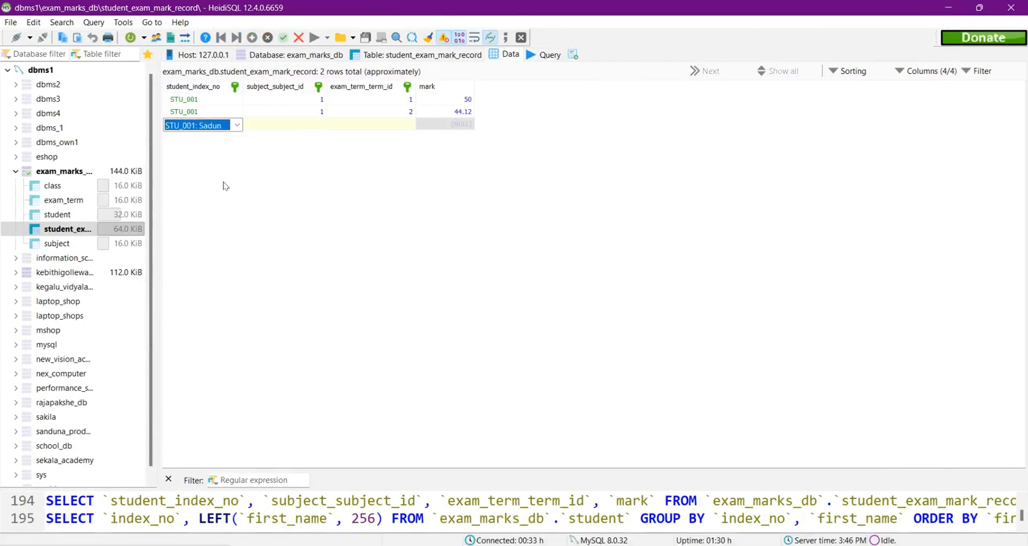
pyautogui.doubleClick(298, 123)
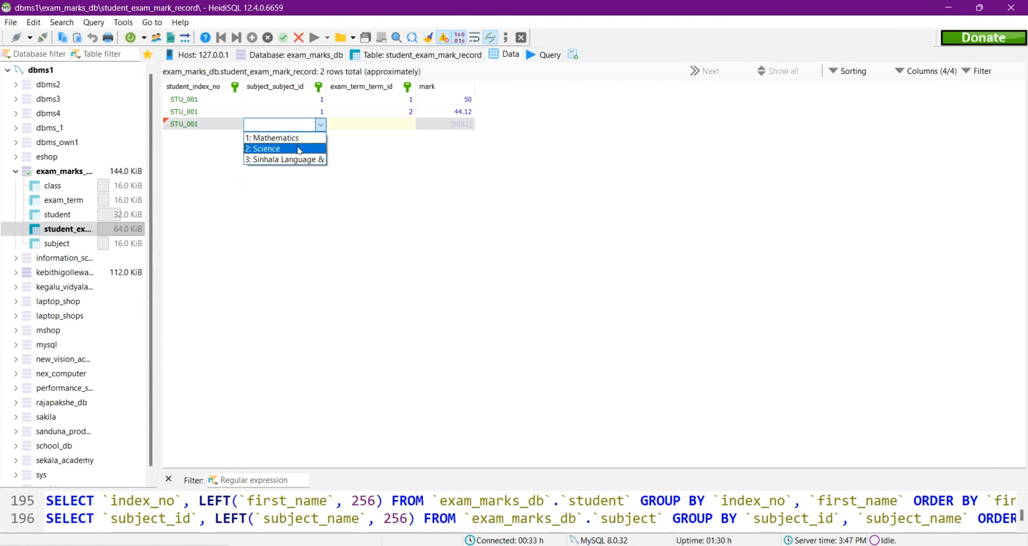
pyautogui.click(299, 150)
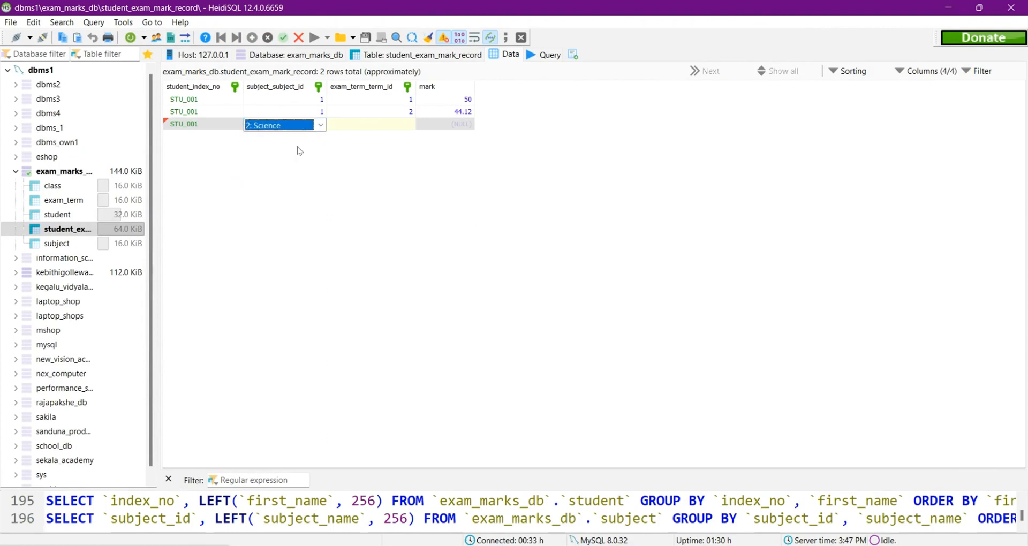
# Step: Set the third record's exam term to First Term and its mark to 85, and save the row
pyautogui.doubleClick(348, 124)
pyautogui.click(402, 138)
pyautogui.click(456, 125)
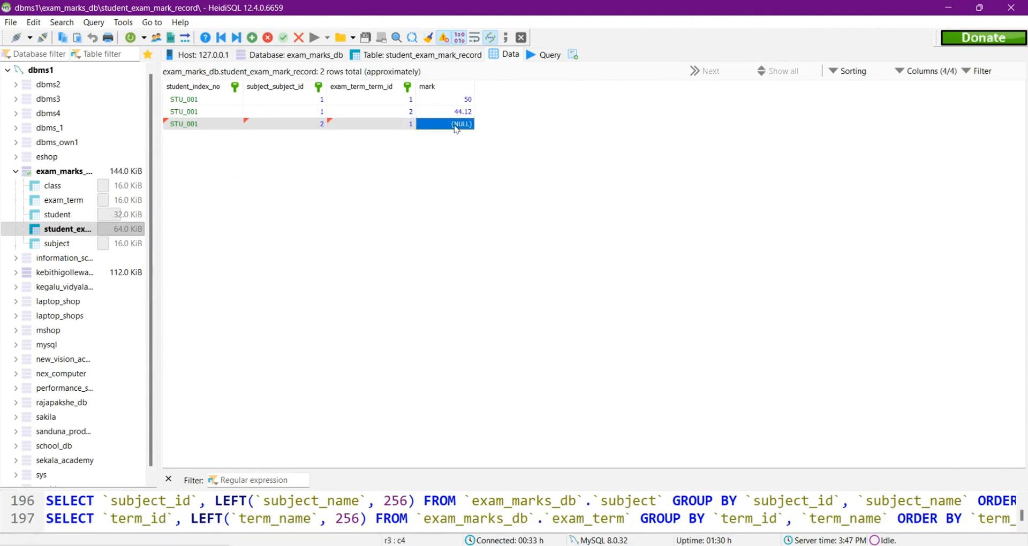
pyautogui.click(457, 126)
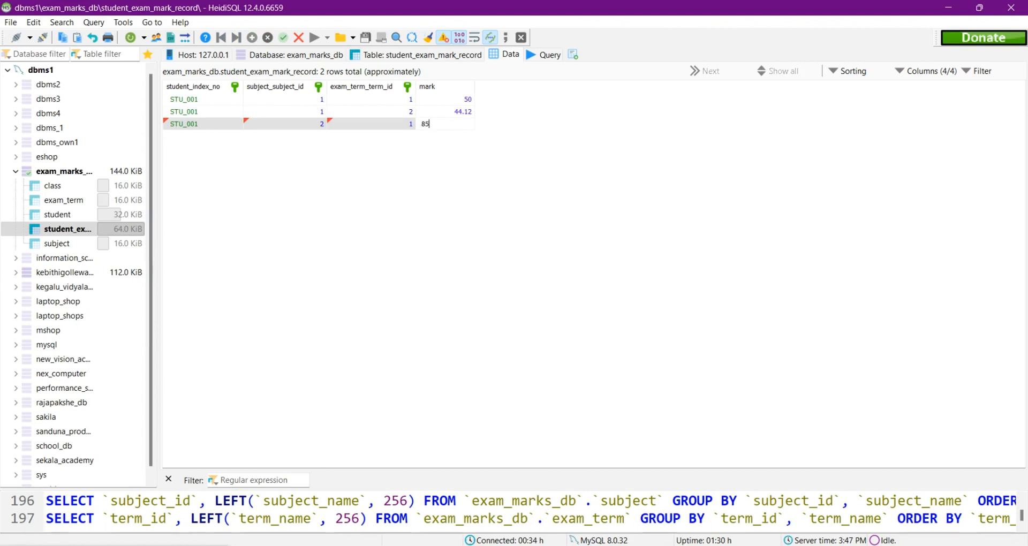
pyautogui.write('85')
pyautogui.press('Down')
# Step: Start a fourth mark record for the first student with subject Science
pyautogui.doubleClick(218, 137)
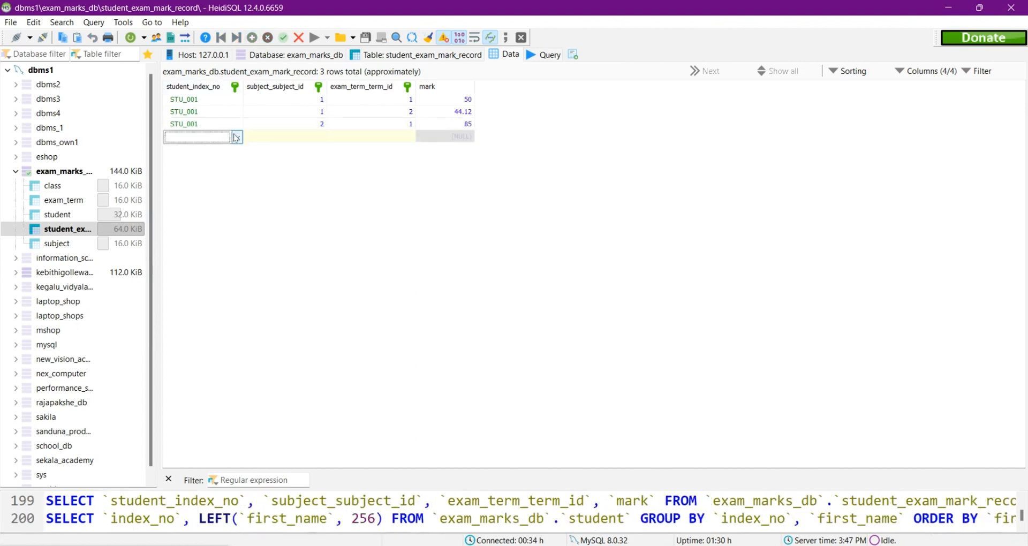
pyautogui.click(237, 137)
pyautogui.click(214, 147)
pyautogui.doubleClick(320, 138)
pyautogui.click(321, 137)
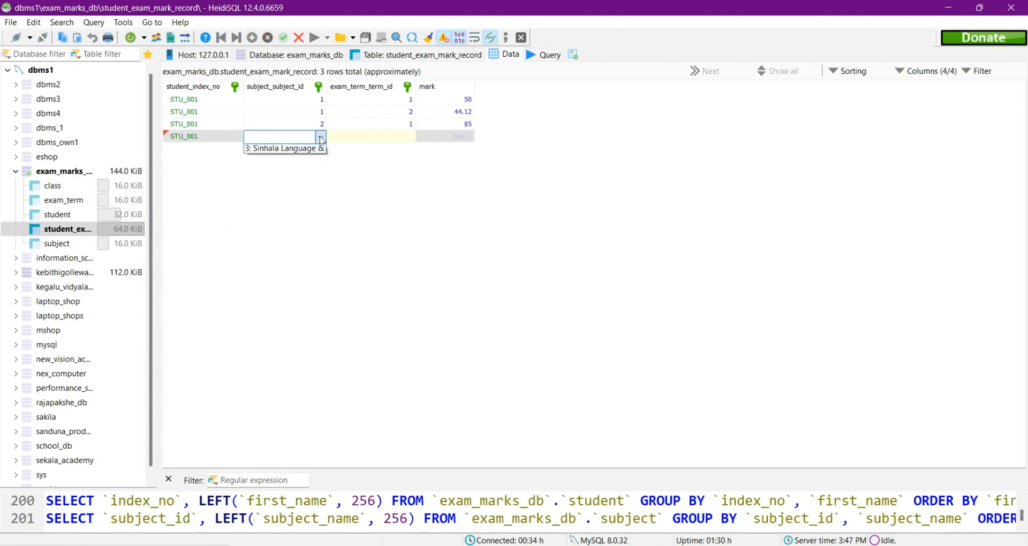
pyautogui.click(273, 158)
# Step: Set the fourth record's exam term to Second Term and its mark to 95, and save the row
pyautogui.doubleClick(395, 141)
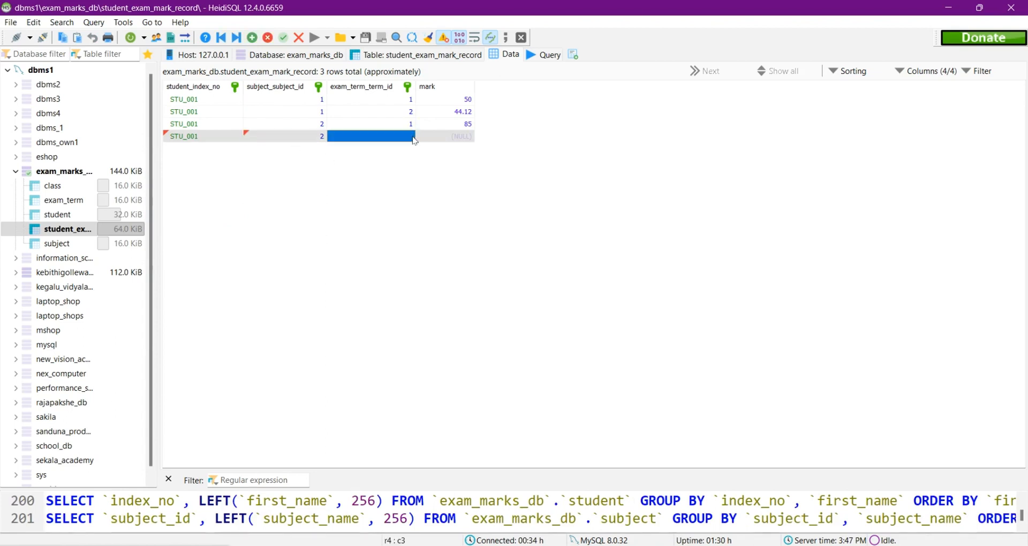
pyautogui.click(410, 137)
pyautogui.click(398, 162)
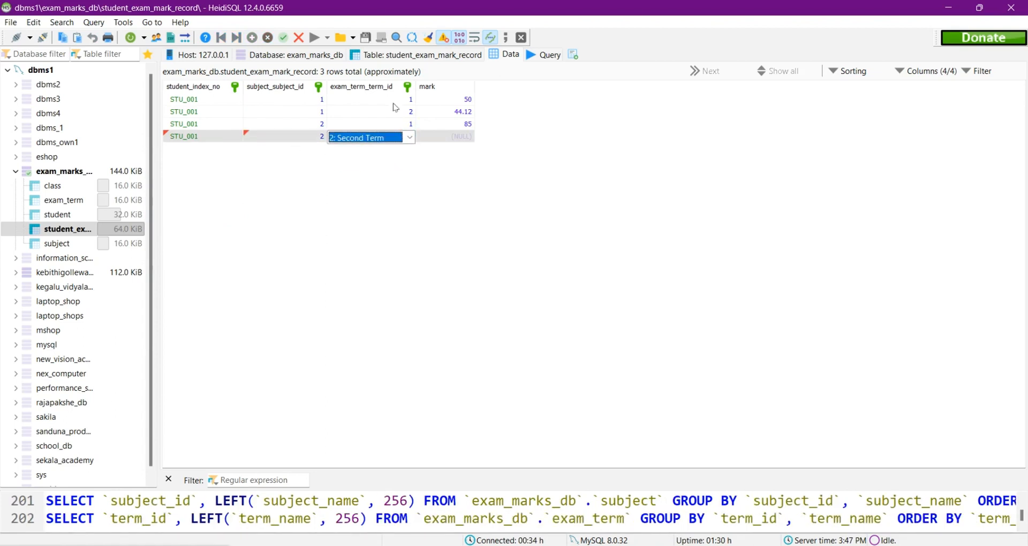
pyautogui.doubleClick(465, 136)
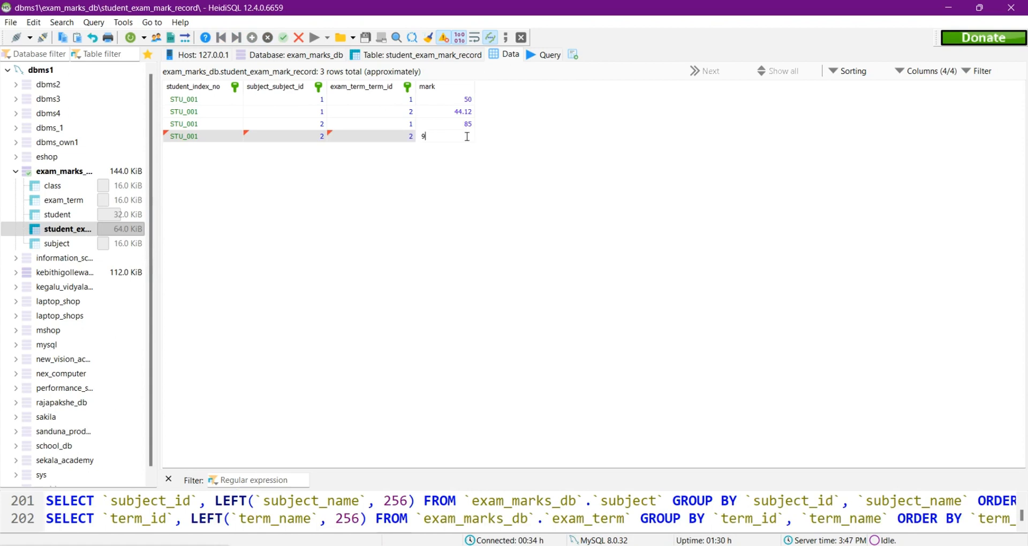
pyautogui.click(578, 151)
# Step: Complete the fifth record with subject Sinhala Language & Literature, First Term and mark 78.6, and save the row
pyautogui.doubleClick(313, 151)
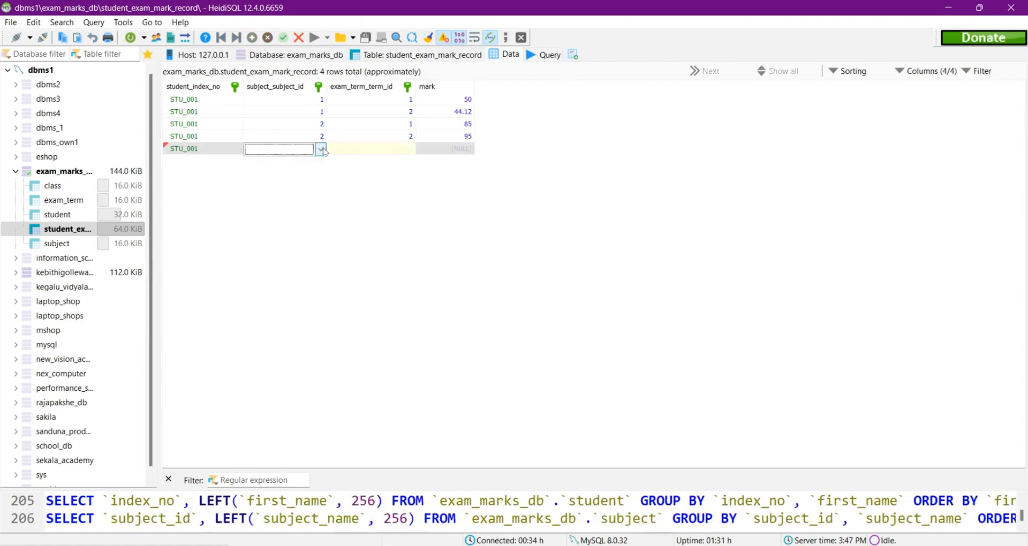
pyautogui.click(321, 151)
pyautogui.click(309, 184)
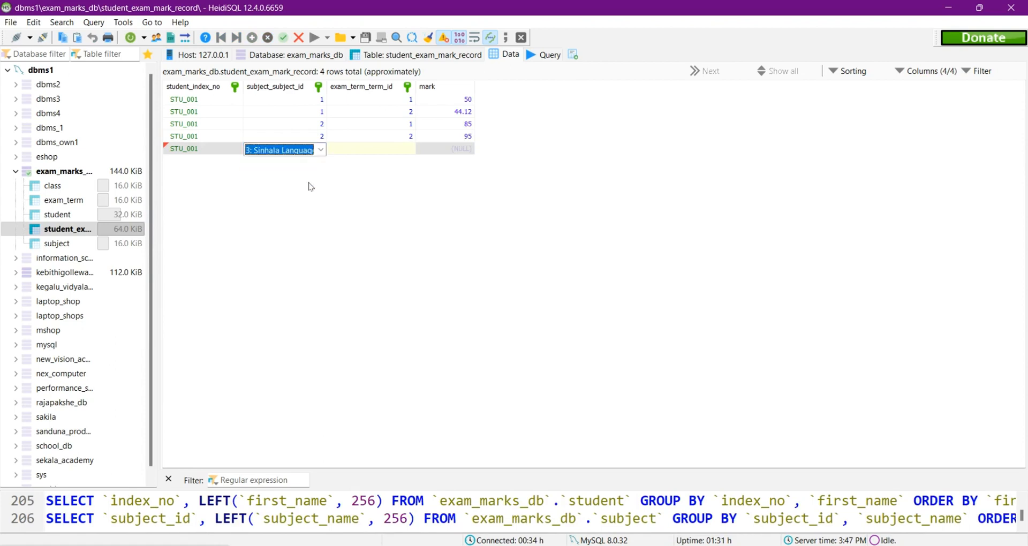
pyautogui.doubleClick(408, 153)
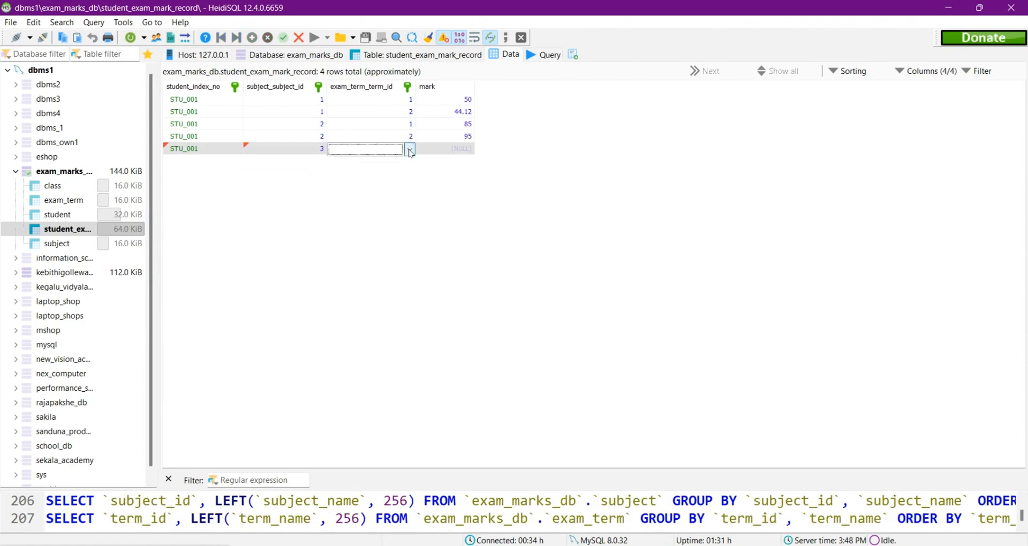
pyautogui.click(409, 150)
pyautogui.click(400, 162)
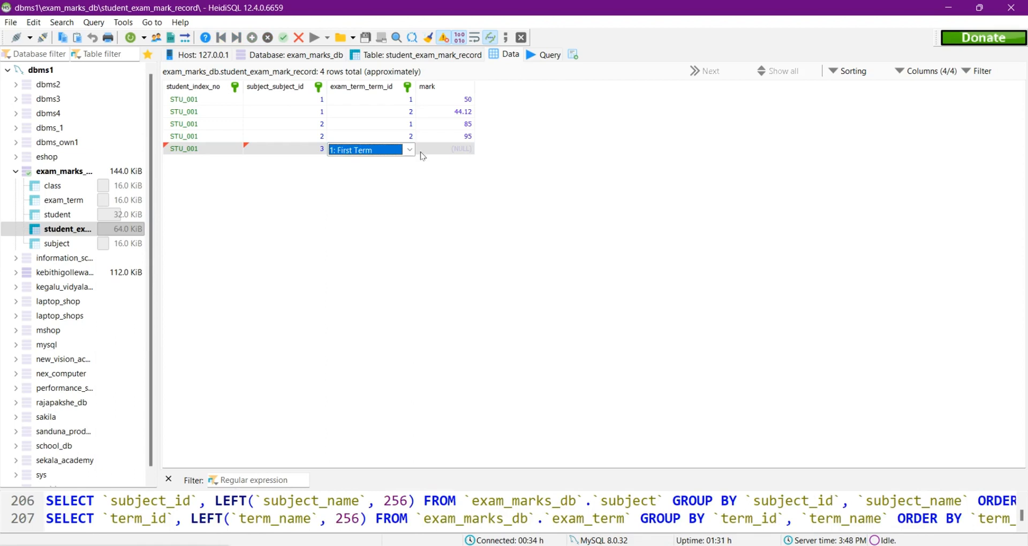
pyautogui.doubleClick(471, 150)
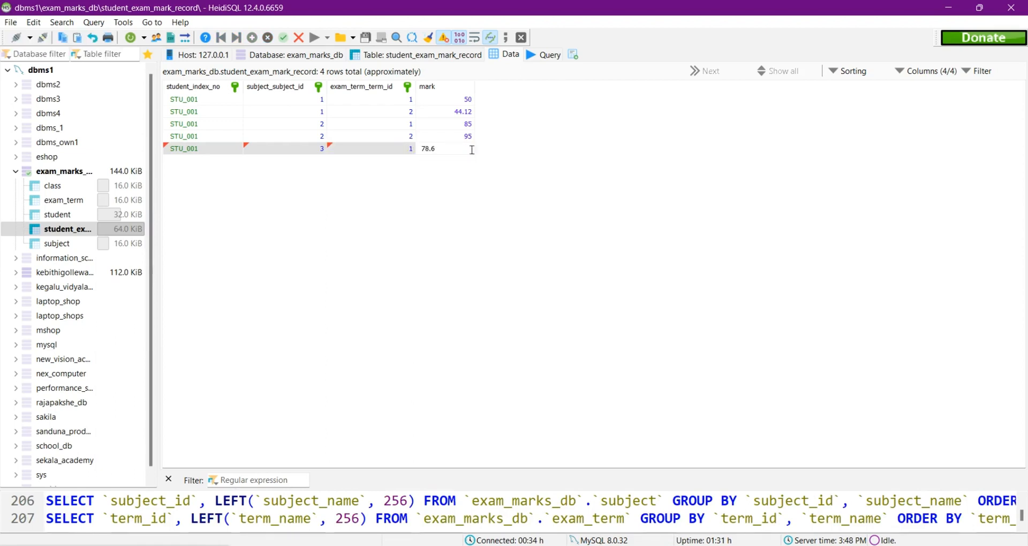
pyautogui.click(551, 152)
# Step: Add and save a record for the first student with subject Sinhala Language & Literature, Second Term and mark 78.5
pyautogui.click(255, 43)
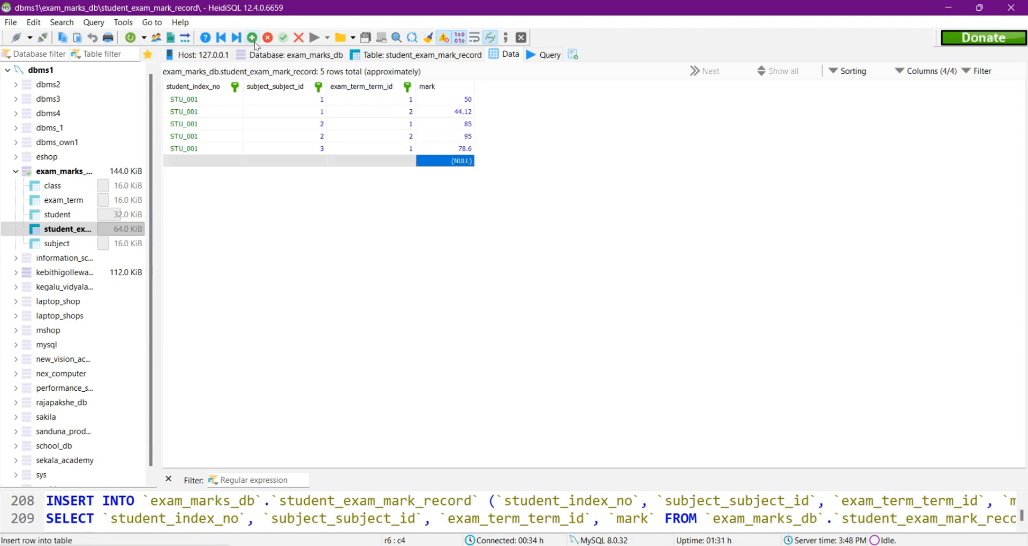
pyautogui.click(214, 160)
pyautogui.click(238, 162)
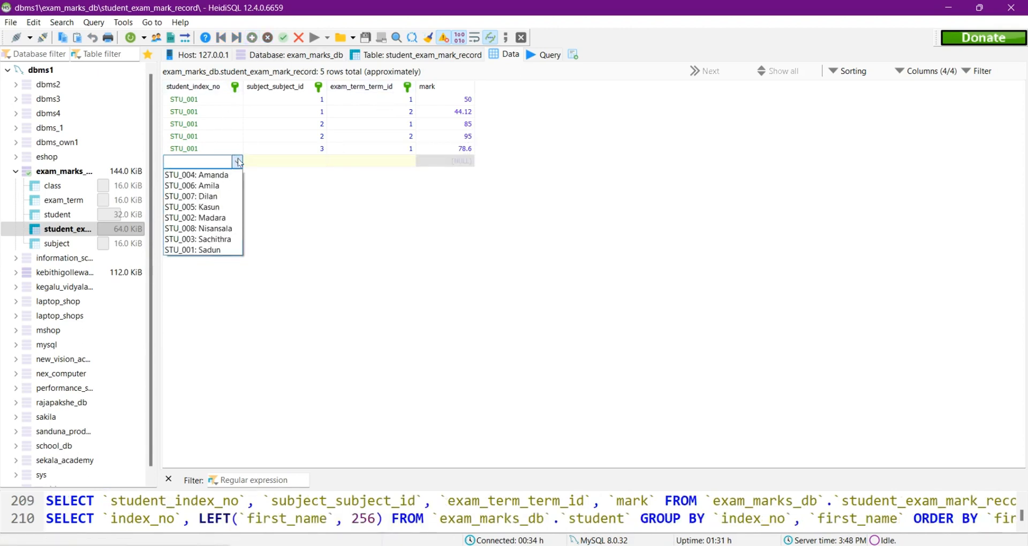
pyautogui.click(216, 250)
pyautogui.click(321, 161)
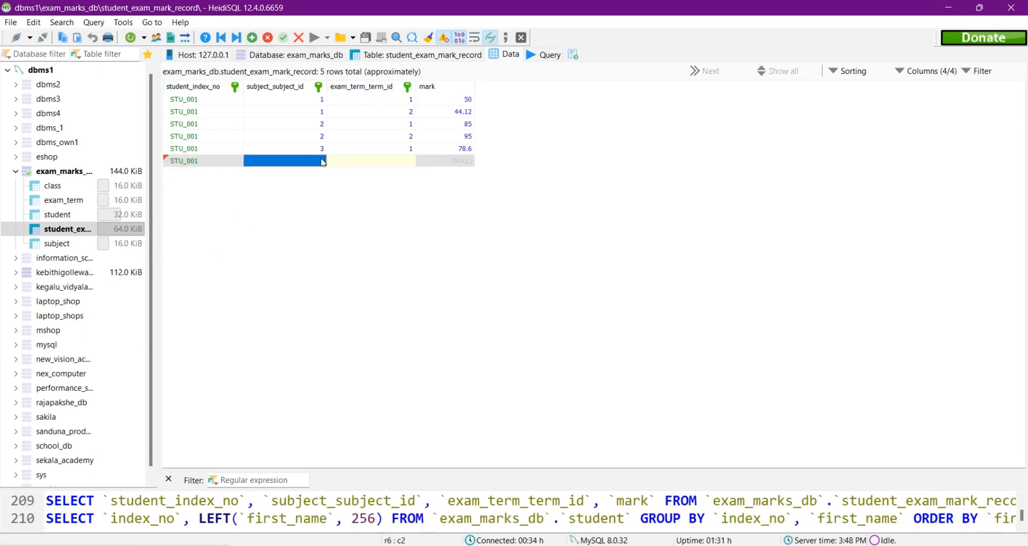
pyautogui.click(322, 162)
pyautogui.click(321, 162)
pyautogui.click(300, 195)
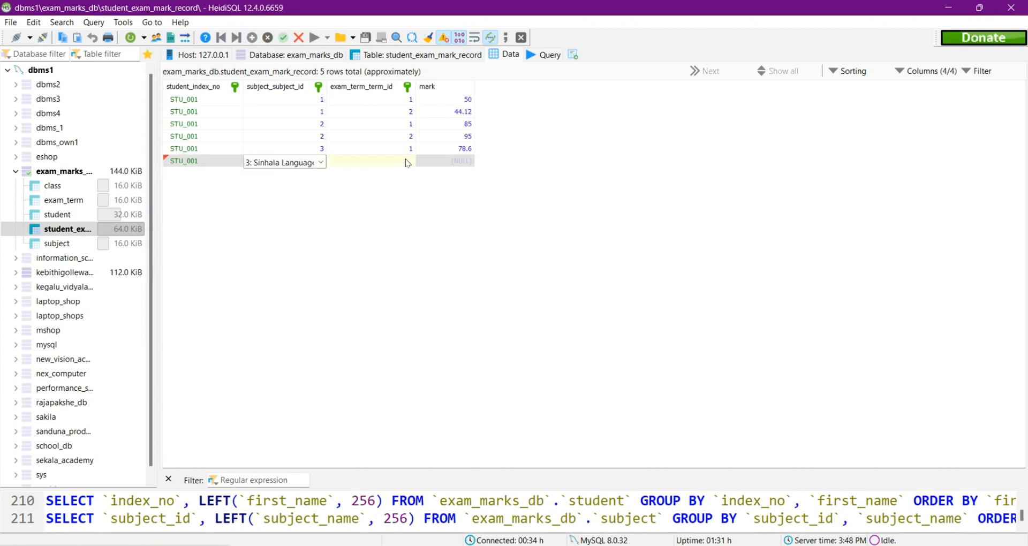
pyautogui.doubleClick(465, 159)
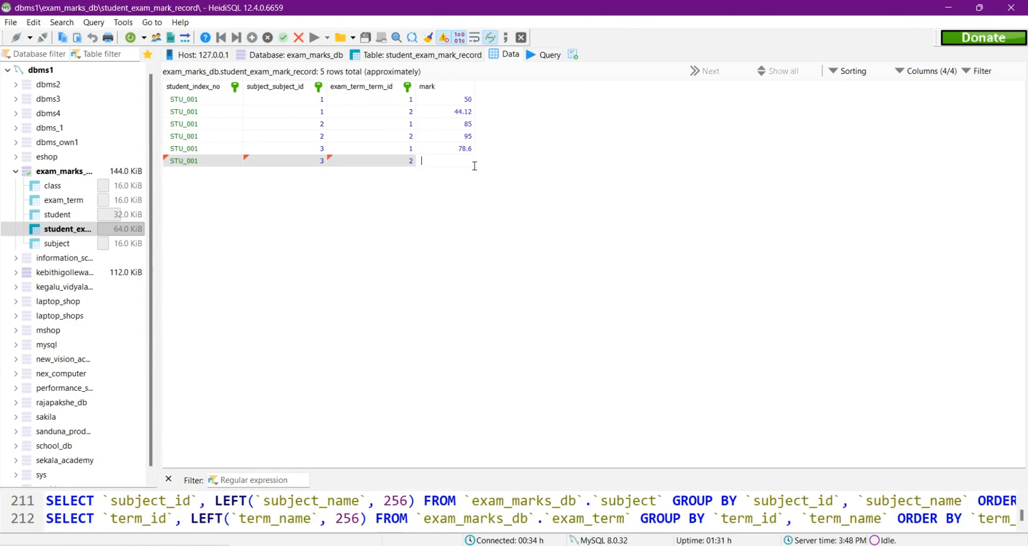
pyautogui.write('78.5')
pyautogui.press('Return')
# Step: Check the second student's marks in the question set, and start a new mark record for that student
pyautogui.hotkey('alt', 'Tab')
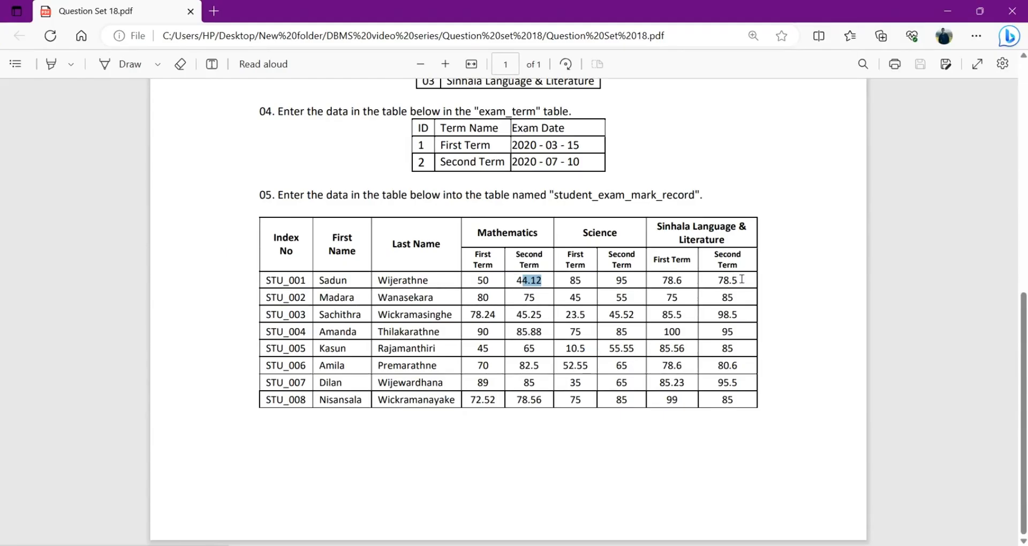
pyautogui.click(947, 11)
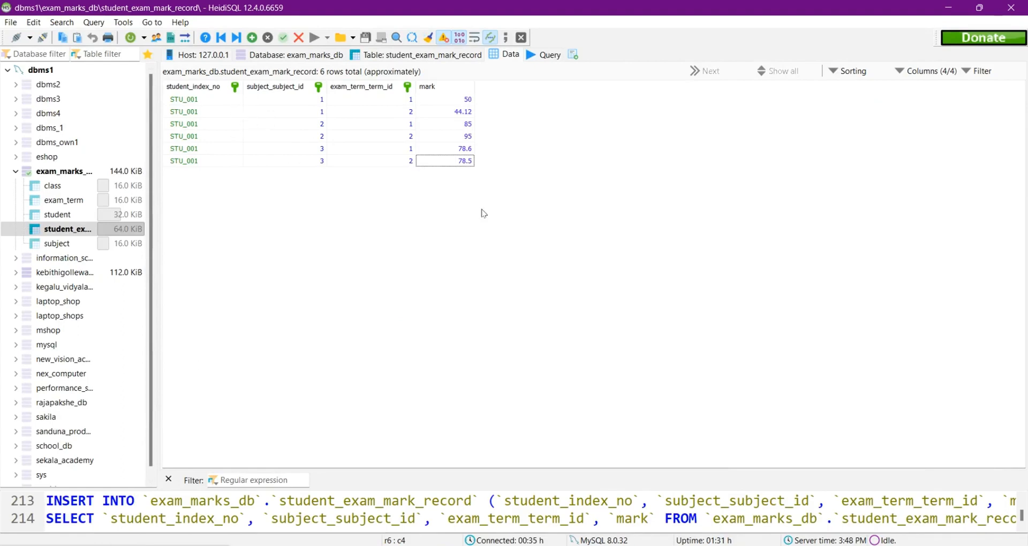
pyautogui.press('Home')
pyautogui.hotkey('alt', 'Tab')
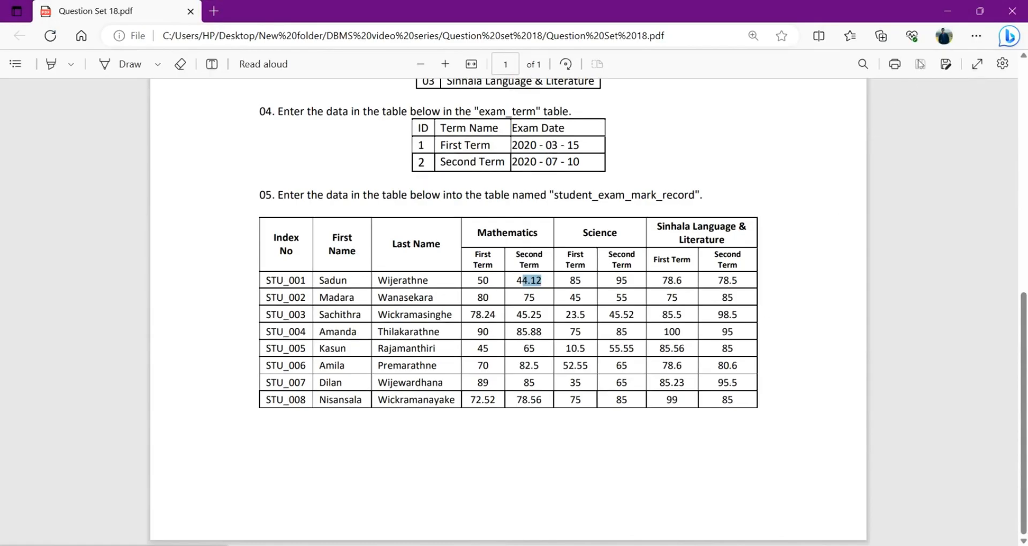
pyautogui.click(947, 11)
pyautogui.doubleClick(215, 173)
pyautogui.click(216, 230)
# Step: Complete the second student's first record with subject Mathematics, First Term and mark 80
pyautogui.doubleClick(316, 174)
pyautogui.click(284, 185)
pyautogui.doubleClick(406, 176)
pyautogui.click(369, 186)
pyautogui.doubleClick(470, 170)
pyautogui.write('80')
# Step: Add a record for the second student with subject Mathematics, Second Term and mark 75
pyautogui.click(252, 38)
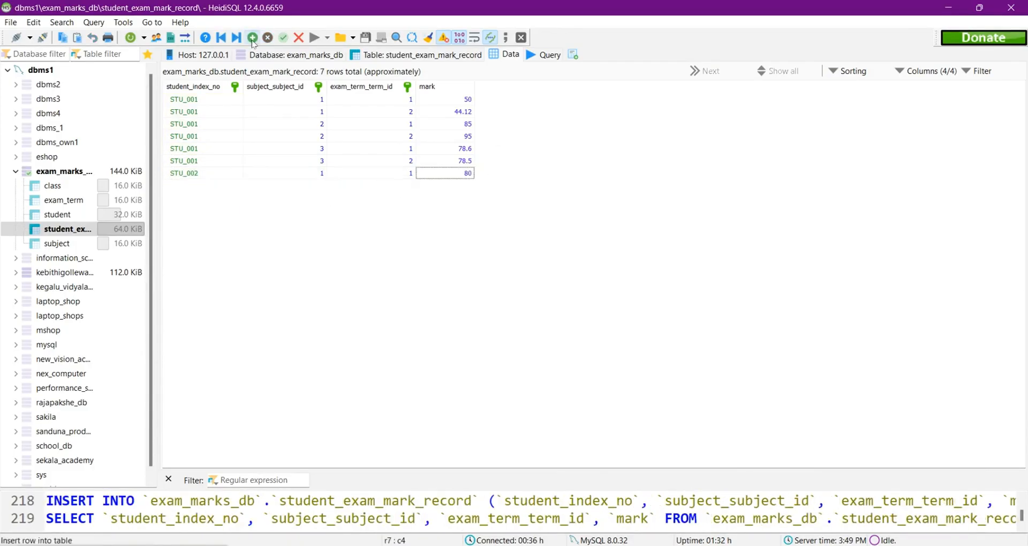
pyautogui.doubleClick(214, 185)
pyautogui.doubleClick(323, 187)
pyautogui.doubleClick(405, 188)
pyautogui.doubleClick(457, 187)
pyautogui.write('75')
# Step: Add a record for the second student with subject Science, First Term and mark 45
pyautogui.click(252, 38)
pyautogui.doubleClick(214, 198)
pyautogui.click(216, 254)
pyautogui.doubleClick(316, 198)
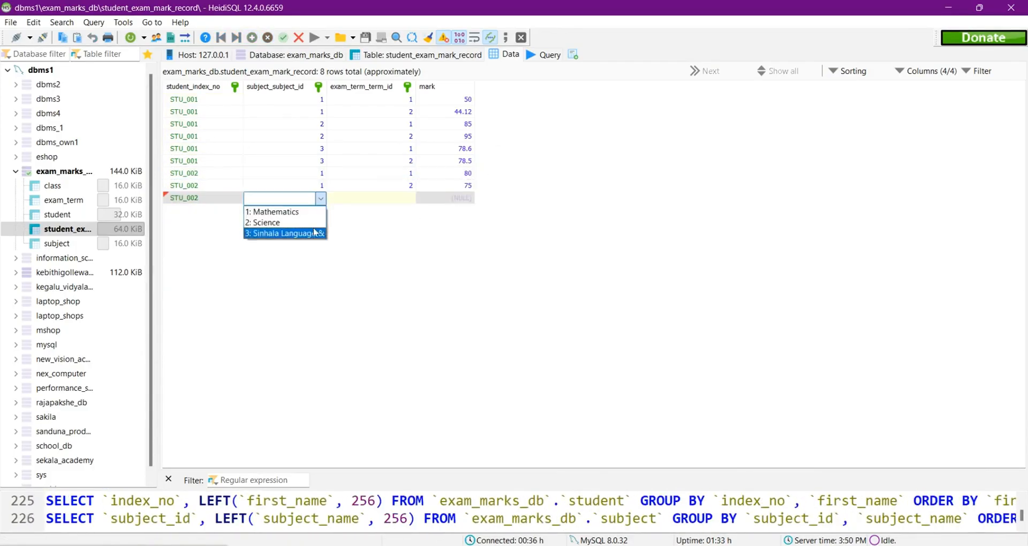
pyautogui.click(313, 222)
pyautogui.doubleClick(405, 198)
pyautogui.click(396, 212)
pyautogui.doubleClick(470, 200)
pyautogui.write('45')
# Step: Add a record for the second student with subject Science, Second Term and mark 55
pyautogui.click(320, 239)
pyautogui.doubleClick(405, 210)
pyautogui.click(374, 235)
pyautogui.doubleClick(471, 211)
pyautogui.write('55')
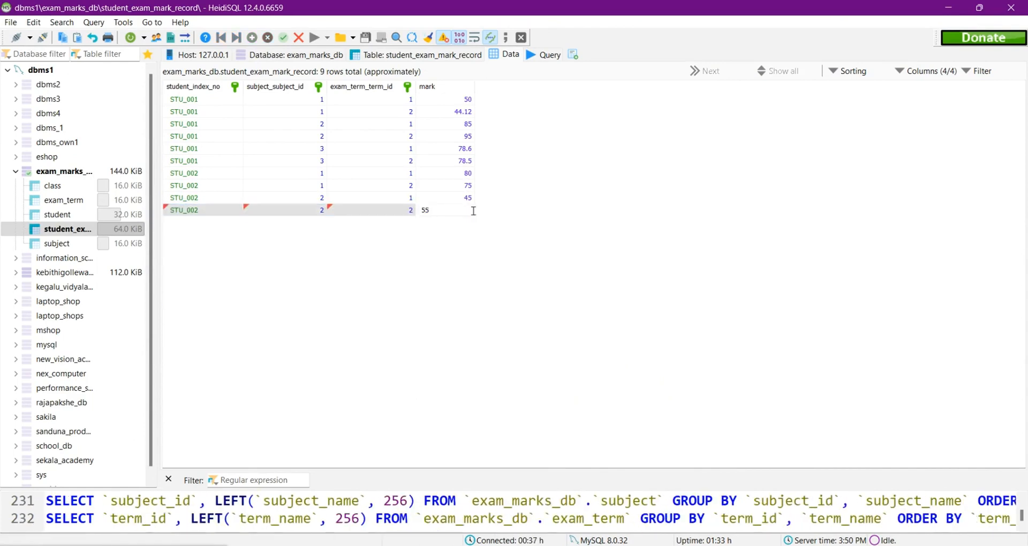
# Step: Add a record for the second student with subject Sinhala Language & Literature, First Term and mark 75
pyautogui.click(252, 37)
pyautogui.doubleClick(234, 223)
pyautogui.click(217, 279)
pyautogui.write('5')
# Step: Add a record for the second student with subject Sinhala Language & Literature, Second Term and mark 85
pyautogui.click(251, 37)
pyautogui.doubleClick(231, 235)
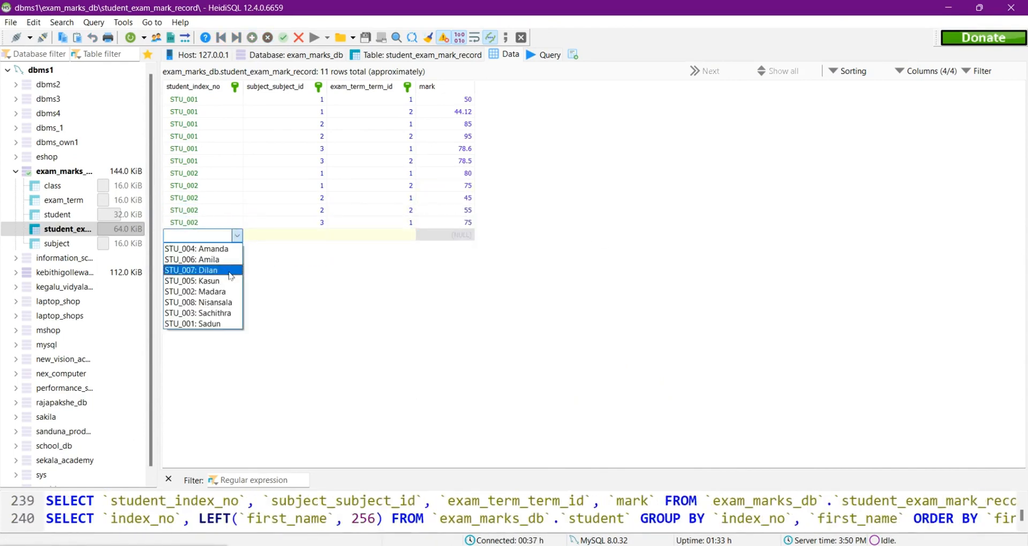
pyautogui.click(216, 291)
pyautogui.write('85')
# Step: Add and save a record for the third student with subject Mathematics, First Term and mark 78.24
pyautogui.click(251, 38)
pyautogui.click(215, 325)
pyautogui.doubleClick(320, 251)
pyautogui.click(300, 260)
pyautogui.click(386, 260)
pyautogui.doubleClick(445, 246)
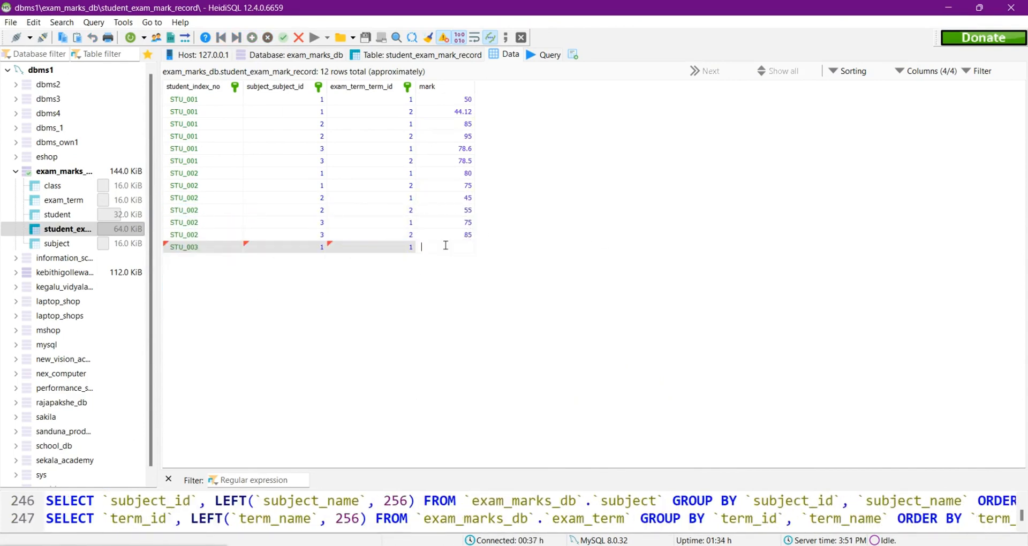
pyautogui.write('78.24')
pyautogui.click(516, 254)
# Step: Add a record for the third student with subject Mathematics, Second Term and mark 45.25
pyautogui.click(251, 37)
pyautogui.doubleClick(320, 260)
pyautogui.doubleClick(460, 259)
pyautogui.write('45.25')
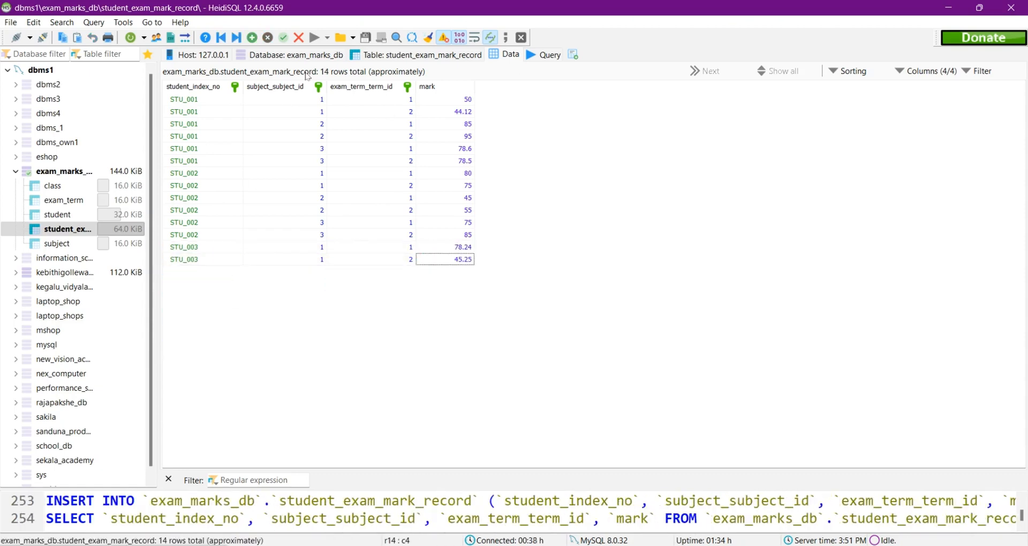
# Step: Add a record for the third student with subject Science, First Term and mark 23.5
pyautogui.click(252, 37)
pyautogui.doubleClick(234, 272)
pyautogui.doubleClick(320, 272)
pyautogui.click(299, 295)
pyautogui.doubleClick(406, 272)
pyautogui.click(369, 285)
pyautogui.doubleClick(452, 273)
pyautogui.write('23.5')
# Step: Add a record for the third student with subject Science, Second Term and mark 45.52
pyautogui.click(252, 37)
pyautogui.doubleClick(236, 284)
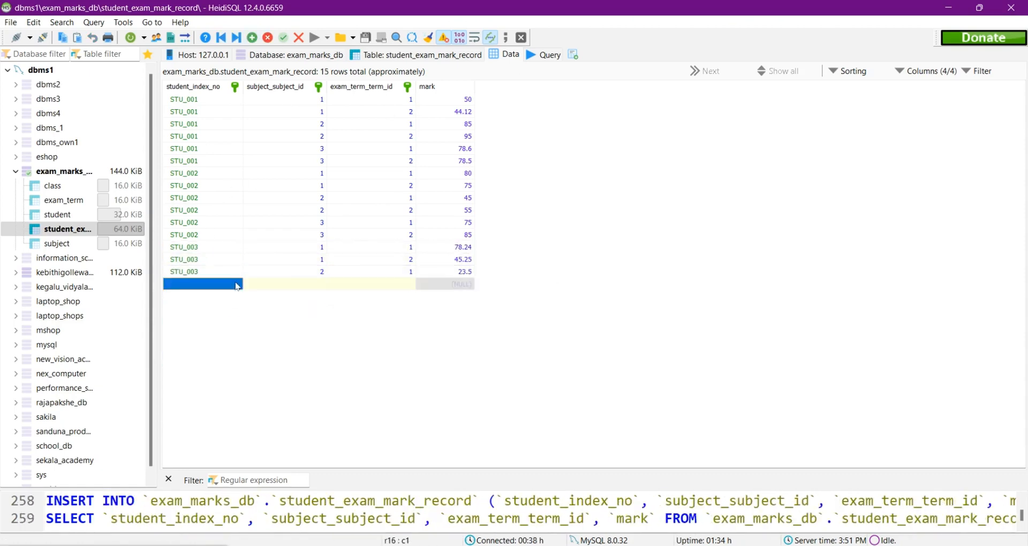
pyautogui.doubleClick(320, 284)
pyautogui.doubleClick(412, 284)
pyautogui.doubleClick(461, 285)
pyautogui.write('45.52')
# Step: Add a record for the third student with subject Sinhala Language & Literature, First Term and mark 85.5
pyautogui.click(251, 37)
pyautogui.doubleClick(230, 297)
pyautogui.click(218, 376)
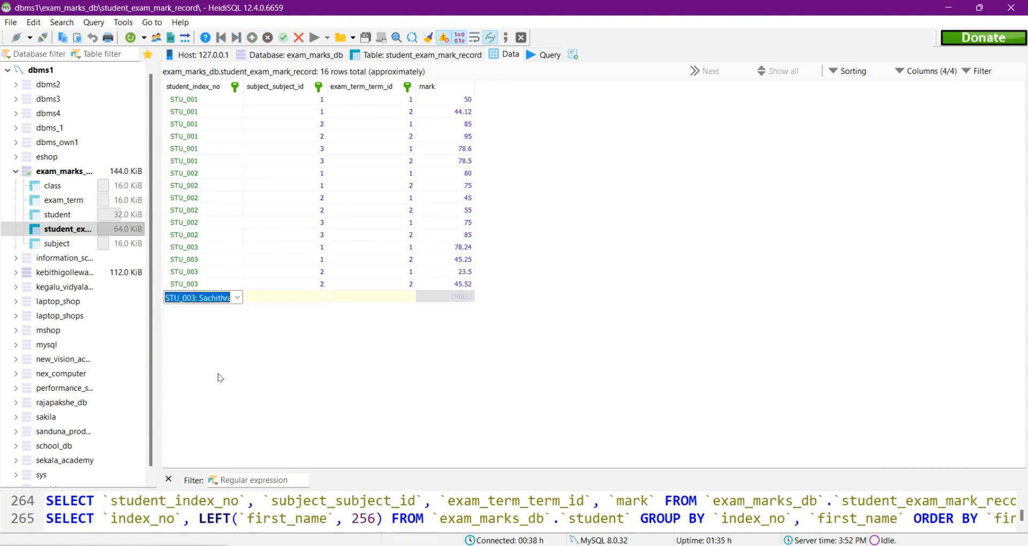
pyautogui.doubleClick(319, 296)
pyautogui.click(300, 332)
pyautogui.doubleClick(459, 297)
pyautogui.write('85.5')
# Step: Add a record for the third student with subject Sinhala Language & Literature, Second Term and mark 98.5
pyautogui.click(251, 37)
pyautogui.doubleClick(234, 309)
pyautogui.click(228, 389)
pyautogui.doubleClick(320, 309)
pyautogui.doubleClick(405, 309)
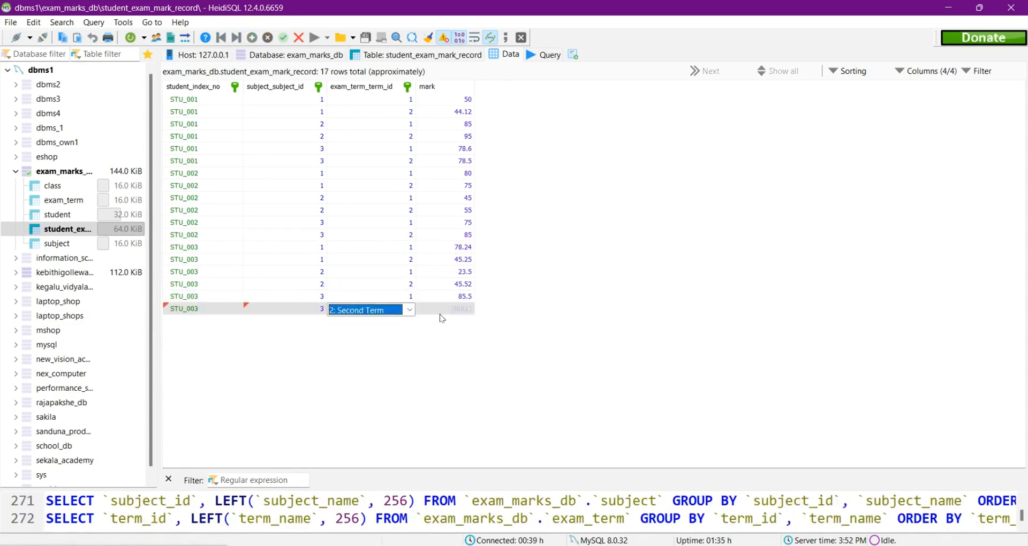
pyautogui.doubleClick(459, 309)
pyautogui.write('98.5')
# Step: Add a record for the fourth student with subject 1, First Term and mark 90
pyautogui.click(252, 38)
pyautogui.doubleClick(234, 321)
pyautogui.click(411, 325)
pyautogui.doubleClick(466, 319)
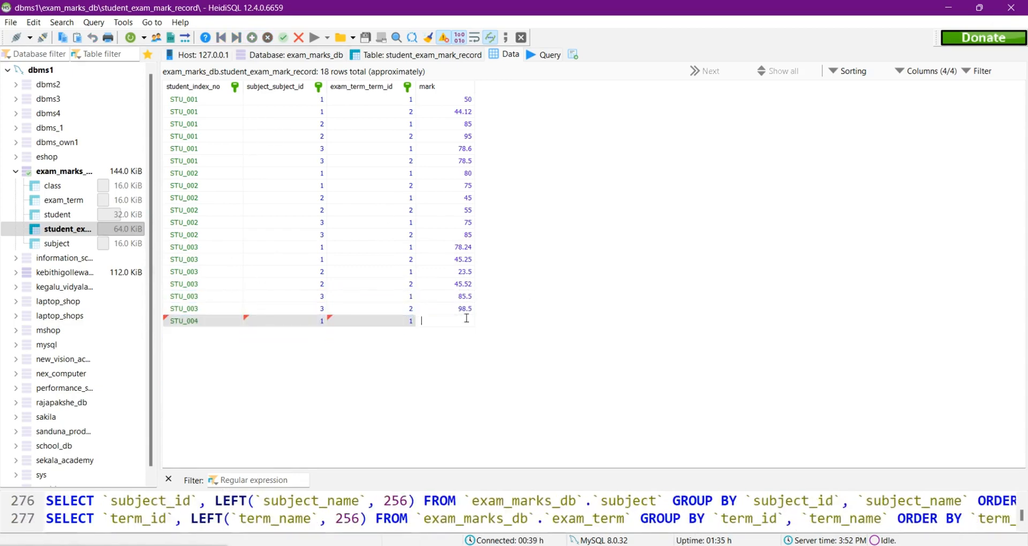
pyautogui.write('90')
pyautogui.click(505, 328)
# Step: Add a record for the fourth student with subject 1, Second Term and mark 85.88
pyautogui.click(252, 37)
pyautogui.doubleClick(234, 334)
pyautogui.doubleClick(319, 334)
pyautogui.doubleClick(410, 333)
pyautogui.doubleClick(469, 334)
pyautogui.write('85.88')
# Step: Add a record for the fourth student with subject Science, First Term and mark 75
pyautogui.click(251, 38)
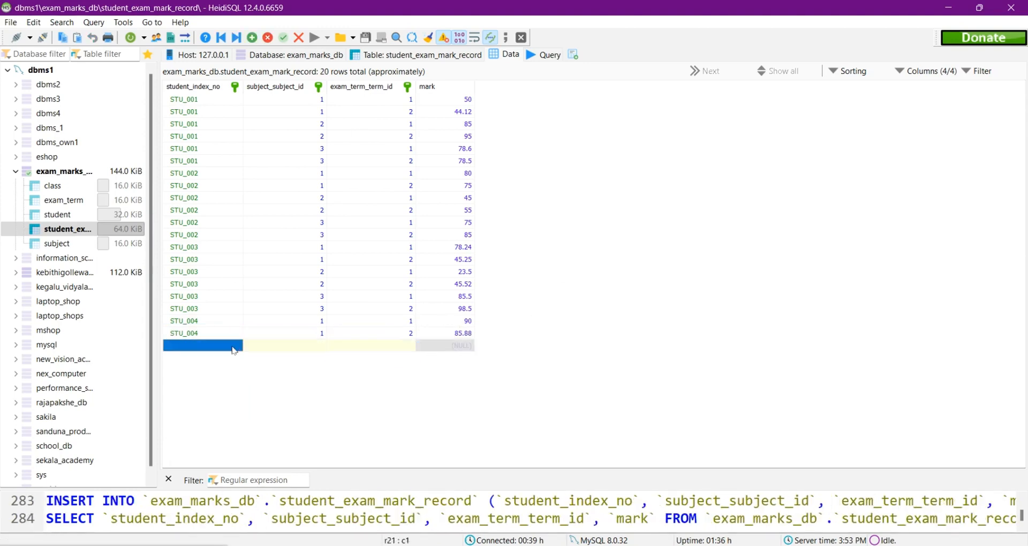
pyautogui.doubleClick(234, 347)
pyautogui.doubleClick(410, 347)
pyautogui.doubleClick(457, 347)
pyautogui.write('75')
# Step: Add a record for the fourth student with subject Science, Second Term and mark 85
pyautogui.click(252, 38)
pyautogui.doubleClick(235, 359)
pyautogui.click(237, 371)
pyautogui.doubleClick(471, 358)
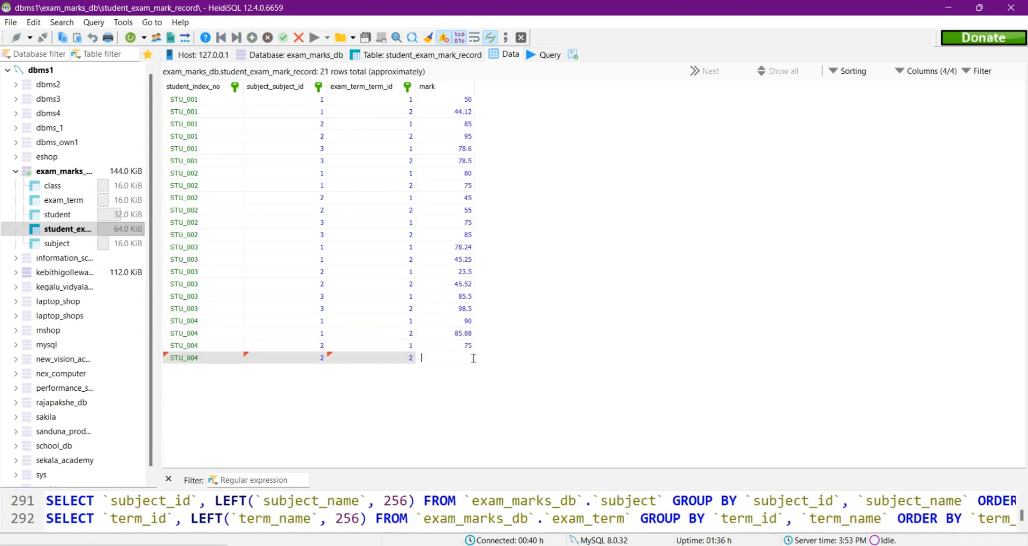
pyautogui.write('85')
# Step: Add a record for the fourth student with subject Sinhala Language & Literature, First Term and mark 100
pyautogui.click(252, 37)
pyautogui.doubleClick(235, 371)
pyautogui.doubleClick(410, 371)
pyautogui.doubleClick(460, 370)
pyautogui.write('100')
# Step: Add a record for the fourth student with subject Sinhala Language & Literature, Second Term and mark 95
pyautogui.click(252, 38)
pyautogui.doubleClick(236, 383)
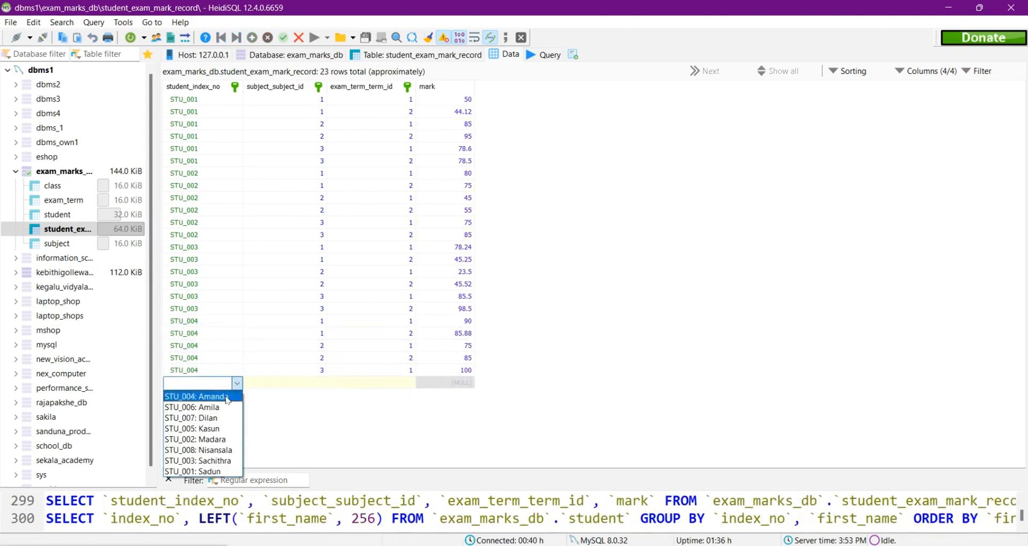
pyautogui.click(223, 396)
pyautogui.doubleClick(410, 383)
pyautogui.doubleClick(455, 383)
pyautogui.write('95')
# Step: Add a record for the fifth student with subject 1, First Term and mark 45
pyautogui.click(252, 38)
pyautogui.doubleClick(235, 395)
pyautogui.doubleClick(458, 394)
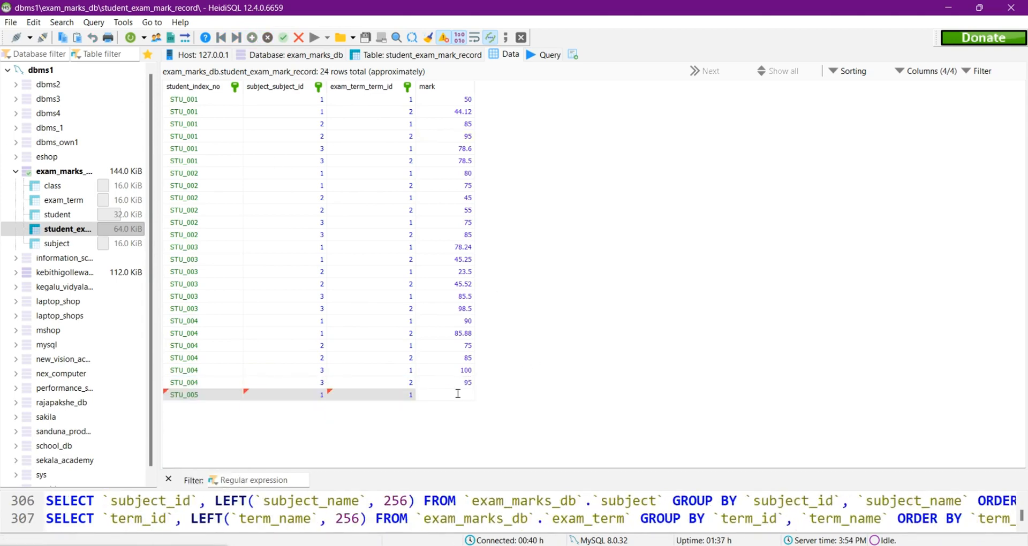
pyautogui.write('45')
# Step: Add a record for the fifth student with subject 1, Second Term and mark 65
pyautogui.click(252, 37)
pyautogui.doubleClick(235, 407)
pyautogui.doubleClick(410, 407)
pyautogui.doubleClick(458, 407)
pyautogui.write('65')
# Step: Add a record for the fifth student with subject Science, First Term and mark 10.5
pyautogui.click(251, 37)
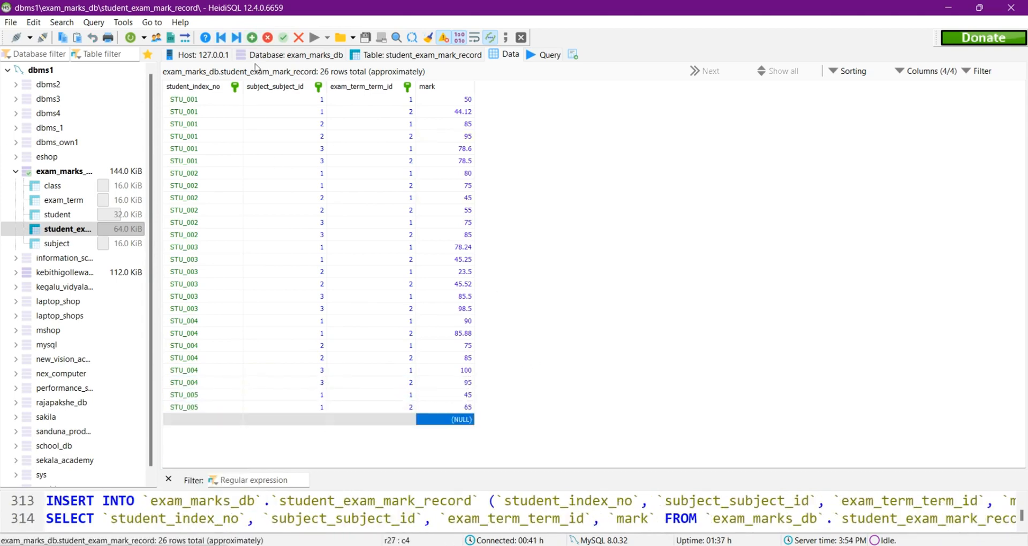
pyautogui.doubleClick(319, 420)
pyautogui.click(300, 444)
pyautogui.doubleClick(410, 419)
pyautogui.doubleClick(438, 420)
pyautogui.write('10.5')
# Step: Add a record for the fifth student with subject Science, Second Term and mark 55.55
pyautogui.click(252, 38)
pyautogui.doubleClick(236, 432)
pyautogui.doubleClick(319, 432)
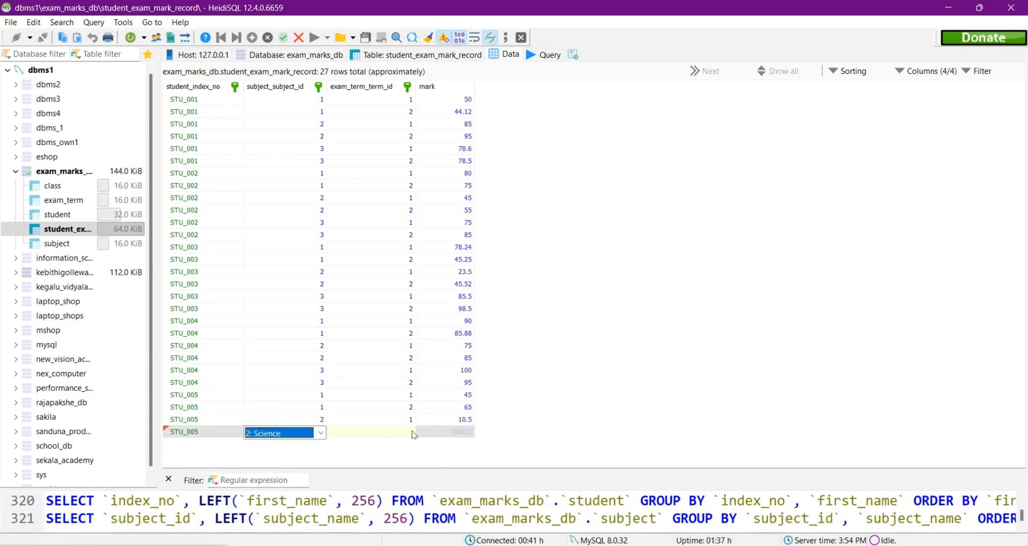
pyautogui.write('55.55')
# Step: Add a record for the fifth student with subject Sinhala Language & Literature, First Term and mark 85.56
pyautogui.click(252, 38)
pyautogui.doubleClick(236, 444)
pyautogui.doubleClick(320, 444)
pyautogui.click(315, 480)
pyautogui.doubleClick(437, 445)
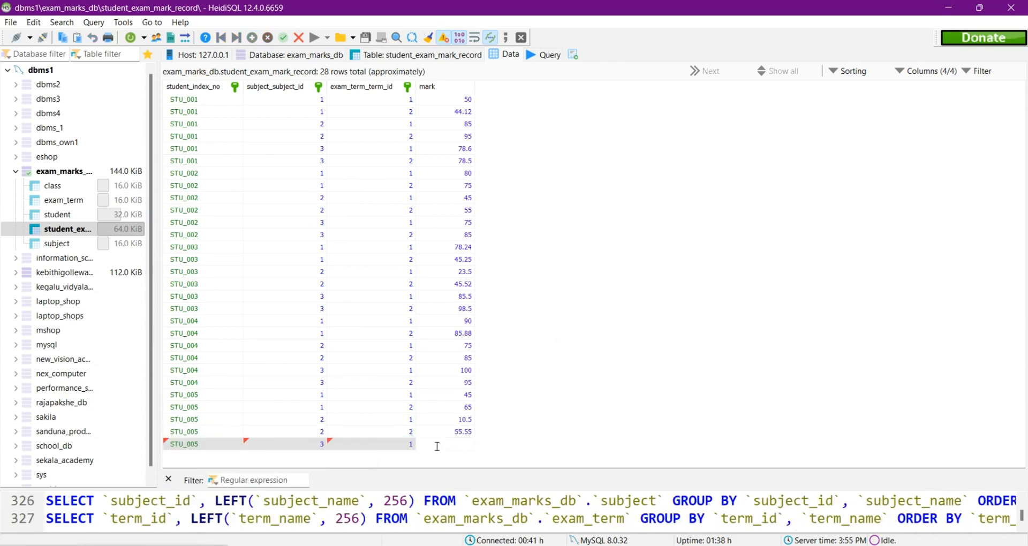
pyautogui.write('85.56')
# Step: Add a record for the fifth student with subject Sinhala Language & Literature, Second Term and mark 85
pyautogui.click(250, 39)
pyautogui.doubleClick(236, 457)
pyautogui.doubleClick(319, 457)
pyautogui.doubleClick(410, 457)
pyautogui.doubleClick(459, 456)
pyautogui.write('85')
# Step: Add a record for the sixth student with subject 1, First Term and mark 70
pyautogui.click(254, 39)
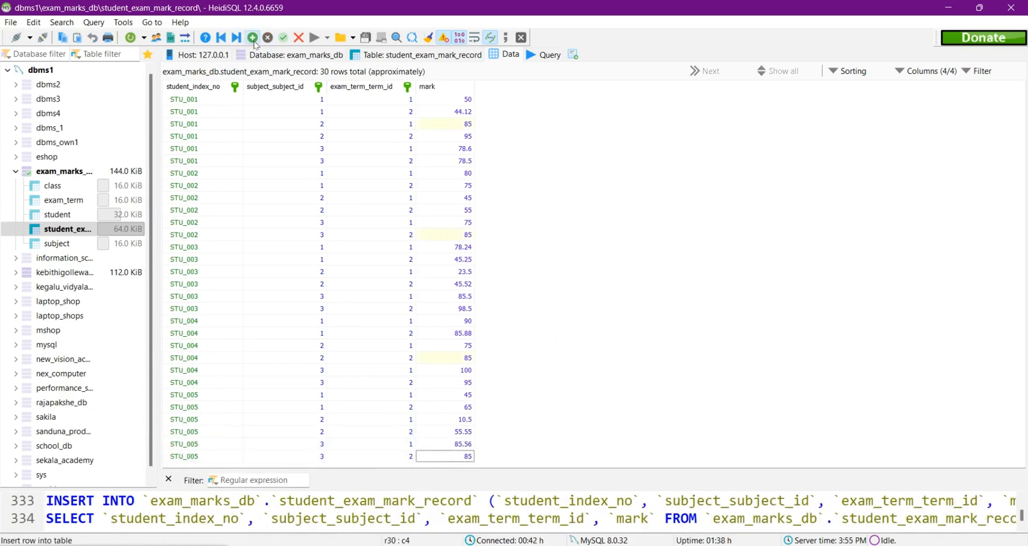
pyautogui.doubleClick(237, 462)
pyautogui.doubleClick(319, 462)
pyautogui.doubleClick(410, 462)
pyautogui.write('70')
# Step: Add a record for the sixth student with subject 1, Second Term and mark 82.5
pyautogui.click(252, 38)
pyautogui.doubleClick(236, 462)
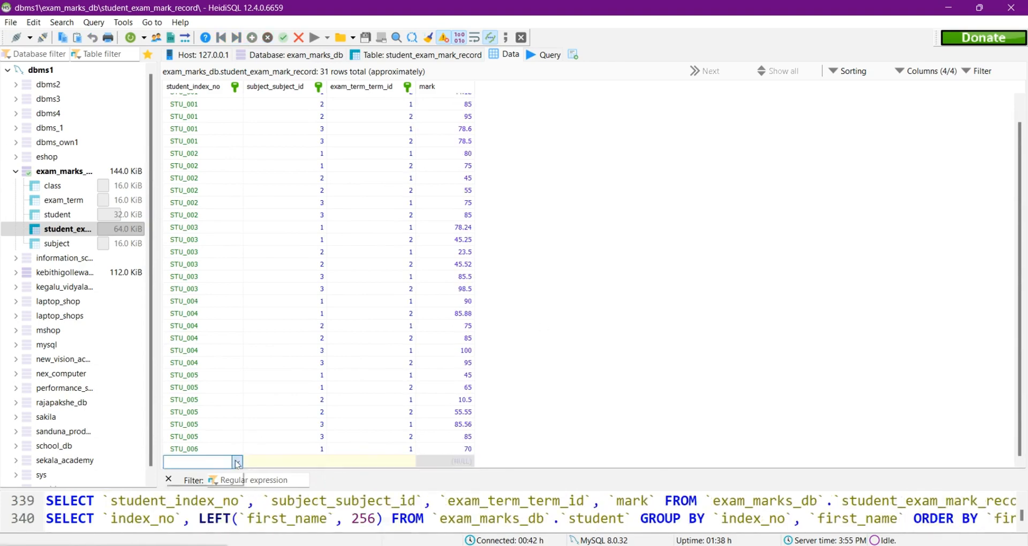
pyautogui.doubleClick(319, 462)
pyautogui.doubleClick(410, 462)
pyautogui.doubleClick(449, 462)
pyautogui.write('82.5')
# Step: Add a record for the sixth student with subject Science, First Term and mark 52.55
pyautogui.click(266, 486)
pyautogui.doubleClick(410, 462)
pyautogui.doubleClick(449, 462)
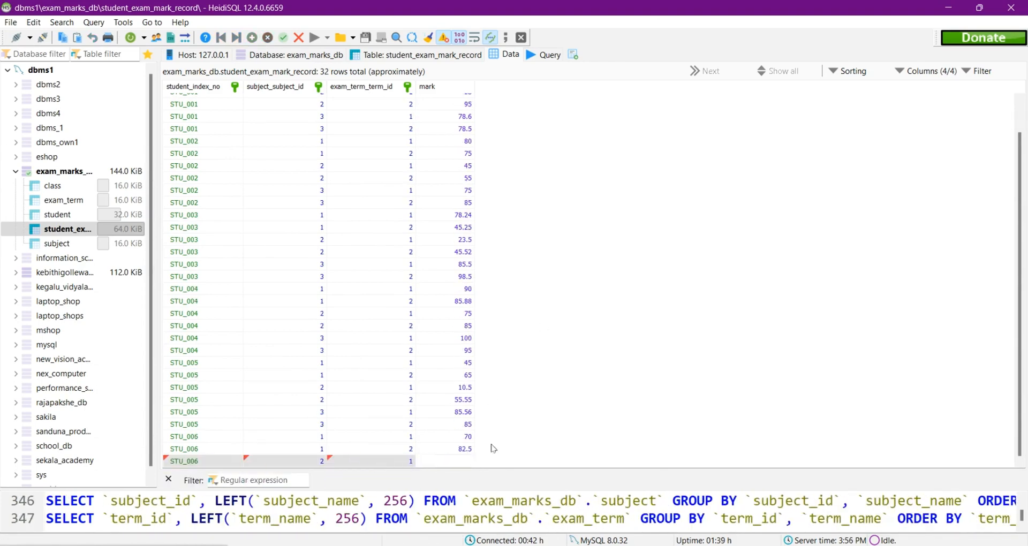
pyautogui.write('52.55')
# Step: Add a record for the sixth student with subject Science, Second Term and mark 65
pyautogui.click(251, 38)
pyautogui.doubleClick(236, 462)
pyautogui.doubleClick(319, 462)
pyautogui.doubleClick(449, 464)
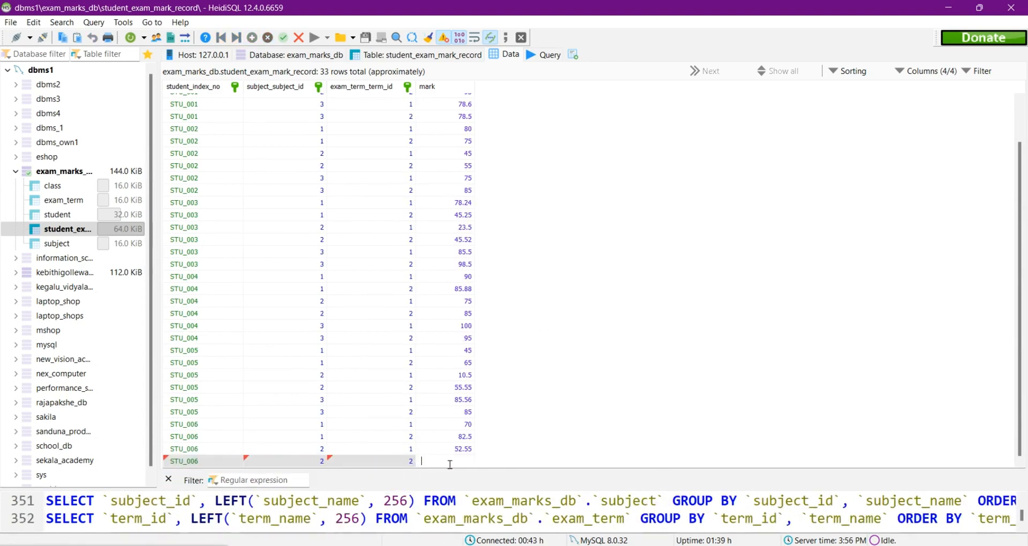
pyautogui.write('65')
# Step: Add a record for the sixth student with subject Sinhala Language & Literature, First Term and mark 78.6
pyautogui.click(252, 38)
pyautogui.doubleClick(235, 462)
pyautogui.doubleClick(319, 462)
pyautogui.doubleClick(410, 462)
pyautogui.doubleClick(450, 462)
pyautogui.write('78.6')
# Step: Add a record for the sixth student with subject Sinhala Language & Literature, Second Term and mark 80.6
pyautogui.click(252, 38)
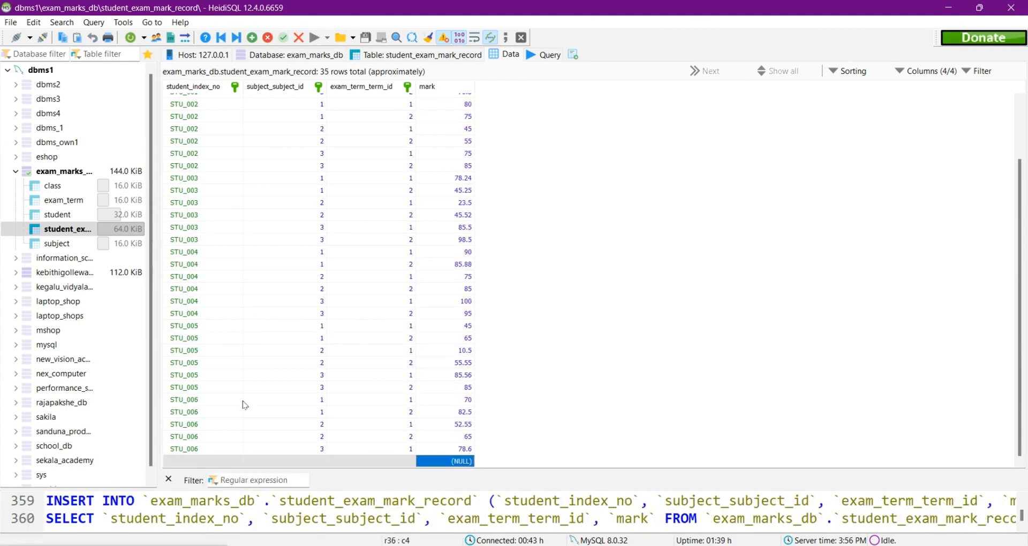
pyautogui.doubleClick(236, 462)
pyautogui.doubleClick(319, 462)
pyautogui.doubleClick(410, 462)
pyautogui.doubleClick(450, 463)
pyautogui.write('80.6')
# Step: Add a record for the seventh student with subject 1, First Term and mark 89
pyautogui.click(252, 38)
pyautogui.doubleClick(236, 462)
pyautogui.doubleClick(410, 462)
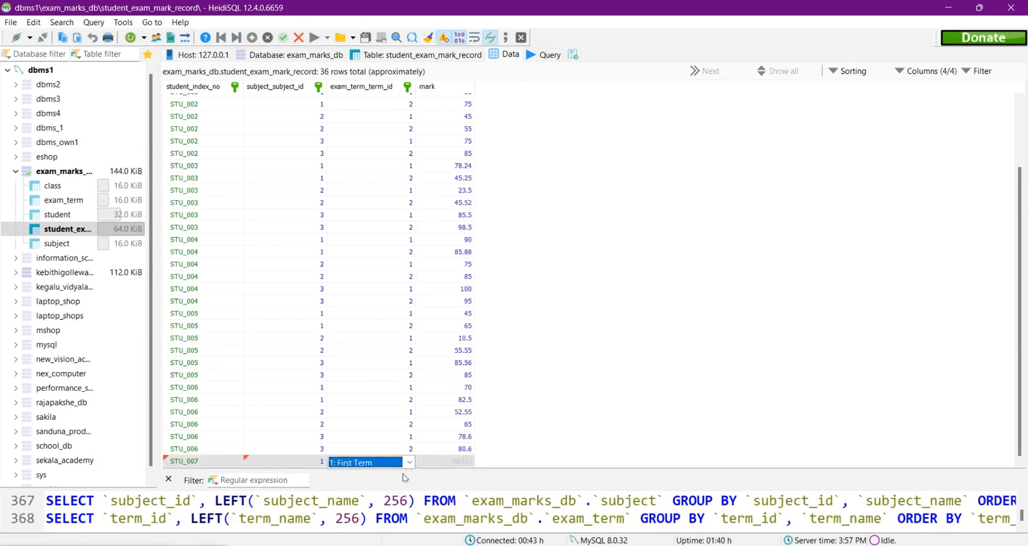
pyautogui.doubleClick(450, 464)
pyautogui.write('89')
# Step: Add a record for the seventh student with subject 1, Second Term and mark 85
pyautogui.click(252, 38)
pyautogui.doubleClick(236, 462)
pyautogui.doubleClick(448, 464)
pyautogui.write('85')
# Step: Add a record for the seventh student with subject Science, First Term and mark 35
pyautogui.click(251, 38)
pyautogui.doubleClick(237, 464)
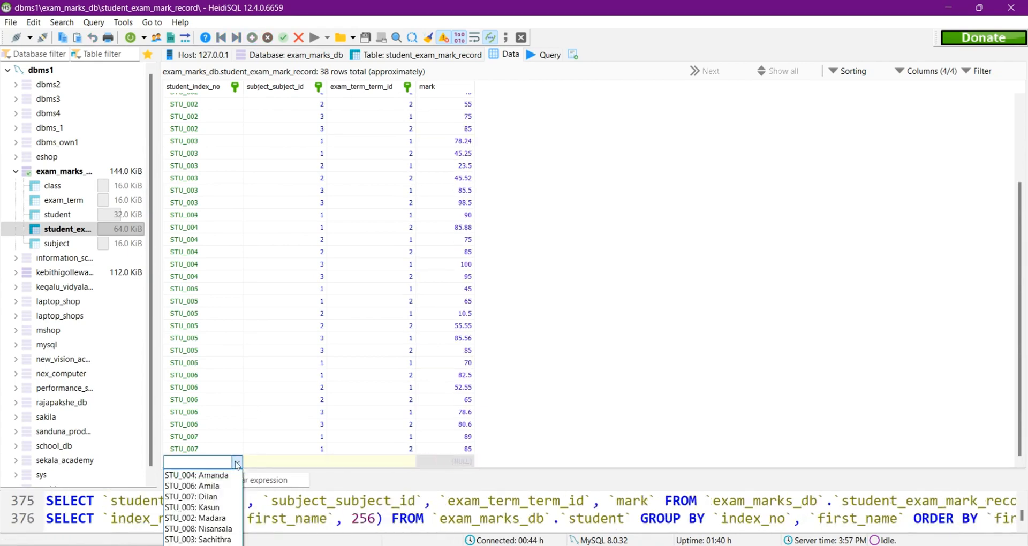
pyautogui.click(214, 497)
pyautogui.doubleClick(319, 462)
pyautogui.doubleClick(410, 462)
pyautogui.doubleClick(450, 463)
pyautogui.write('35')
# Step: Add a record for the seventh student with subject Science, Second Term and mark 65
pyautogui.click(252, 38)
pyautogui.doubleClick(236, 462)
pyautogui.click(398, 486)
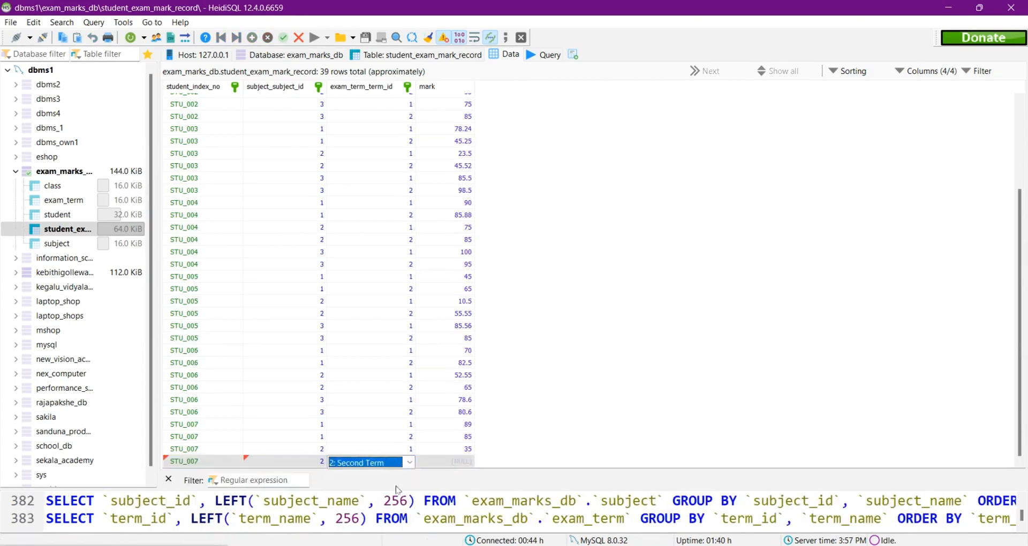
pyautogui.doubleClick(450, 462)
pyautogui.write('65')
# Step: Add a record for the seventh student with subject Sinhala Language & Literature, First Term and mark 85.23
pyautogui.click(251, 38)
pyautogui.doubleClick(410, 462)
pyautogui.doubleClick(449, 463)
pyautogui.write('85.23')
# Step: Add a record for the seventh student with subject Sinhala Language & Literature, Second Term and mark 95.5
pyautogui.click(252, 38)
pyautogui.doubleClick(235, 463)
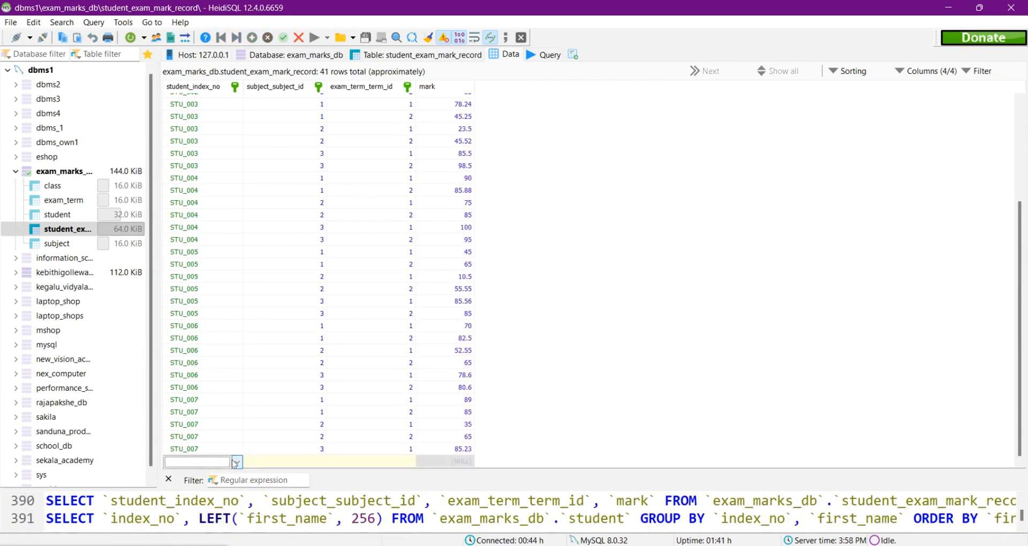
pyautogui.click(215, 496)
pyautogui.doubleClick(319, 462)
pyautogui.doubleClick(410, 463)
pyautogui.doubleClick(450, 463)
pyautogui.write('95.5')
# Step: Add a record for the eighth student with subject 1, First Term and mark 72.52
pyautogui.click(251, 38)
pyautogui.doubleClick(236, 463)
pyautogui.click(404, 476)
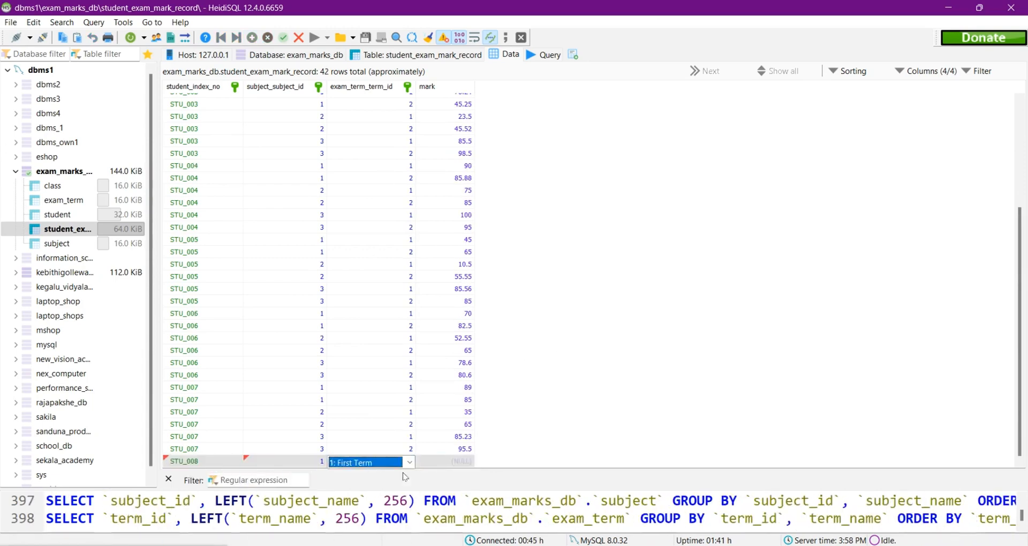
pyautogui.doubleClick(449, 463)
pyautogui.write('72.52')
# Step: Add a record for the eighth student with subject 1, Second Term and mark 78.56
pyautogui.click(252, 38)
pyautogui.doubleClick(235, 463)
pyautogui.doubleClick(319, 462)
pyautogui.doubleClick(410, 462)
pyautogui.doubleClick(450, 462)
pyautogui.write('78.5')
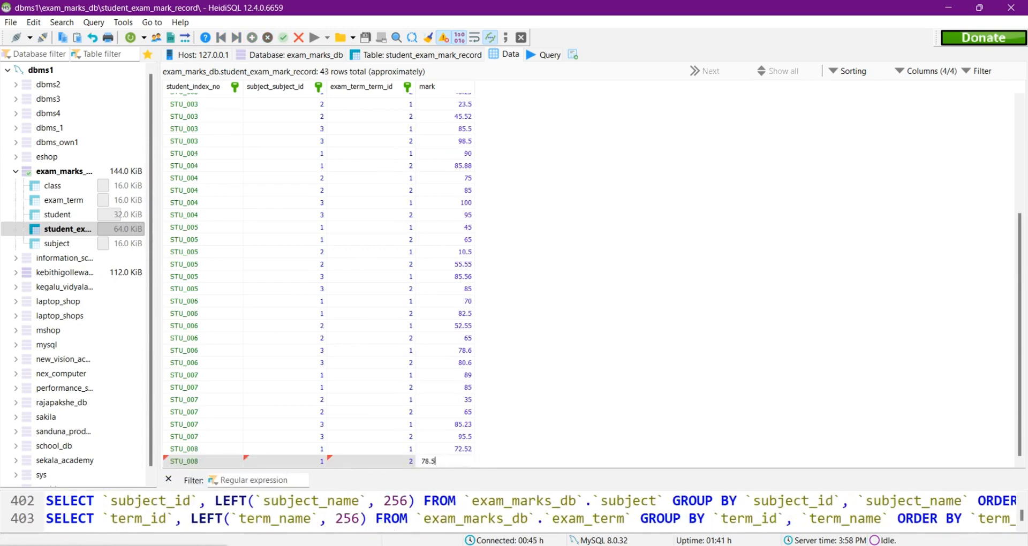
pyautogui.write('6')
# Step: Add a record for the eighth student with subject Science, First Term and mark 75
pyautogui.click(252, 38)
pyautogui.doubleClick(234, 463)
pyautogui.click(206, 528)
pyautogui.doubleClick(319, 462)
pyautogui.doubleClick(410, 462)
pyautogui.doubleClick(450, 463)
pyautogui.write('75')
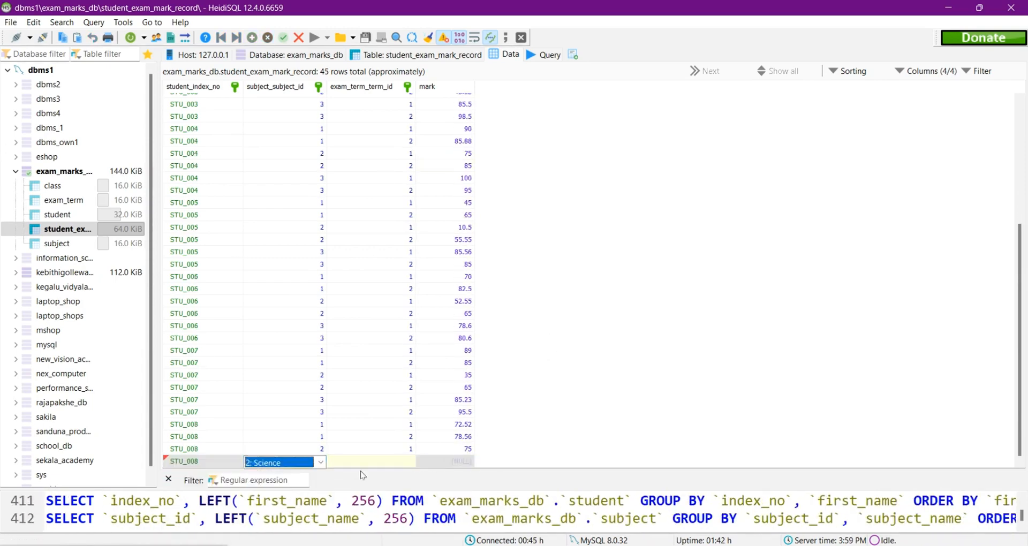
# Step: Complete the eighth student's Science, Second Term record with mark 85 and add a Sinhala Language & Literature, First Term record with mark 99
pyautogui.doubleClick(450, 463)
pyautogui.write('85')
pyautogui.click(252, 38)
pyautogui.doubleClick(235, 463)
pyautogui.doubleClick(319, 462)
pyautogui.write('99')
# Step: Add a record for the eighth student with subject Sinhala Language & Literature, Second Term and mark 85
pyautogui.click(252, 38)
pyautogui.doubleClick(236, 463)
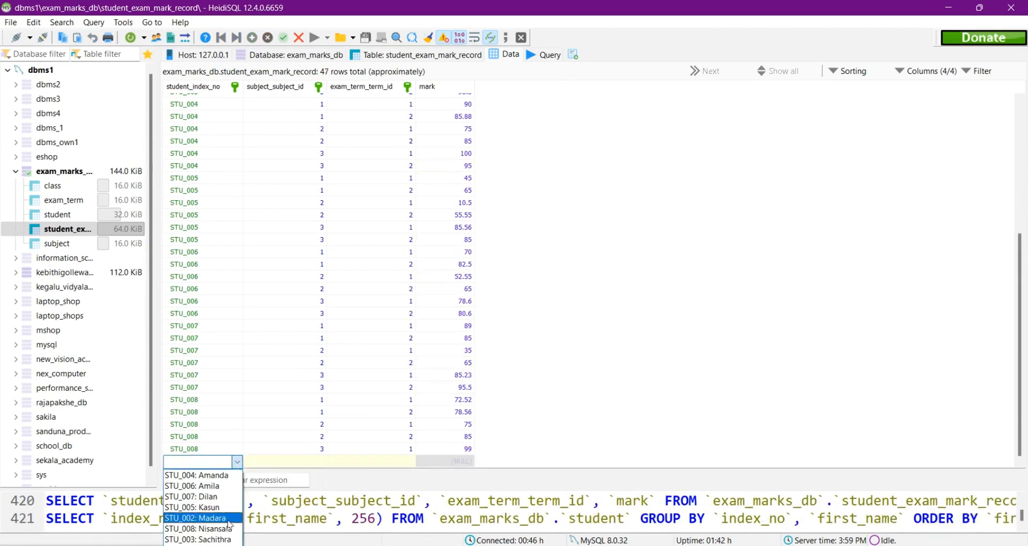
pyautogui.click(228, 528)
pyautogui.doubleClick(319, 462)
pyautogui.click(316, 497)
pyautogui.doubleClick(411, 462)
pyautogui.click(396, 487)
pyautogui.doubleClick(450, 463)
pyautogui.write('85')
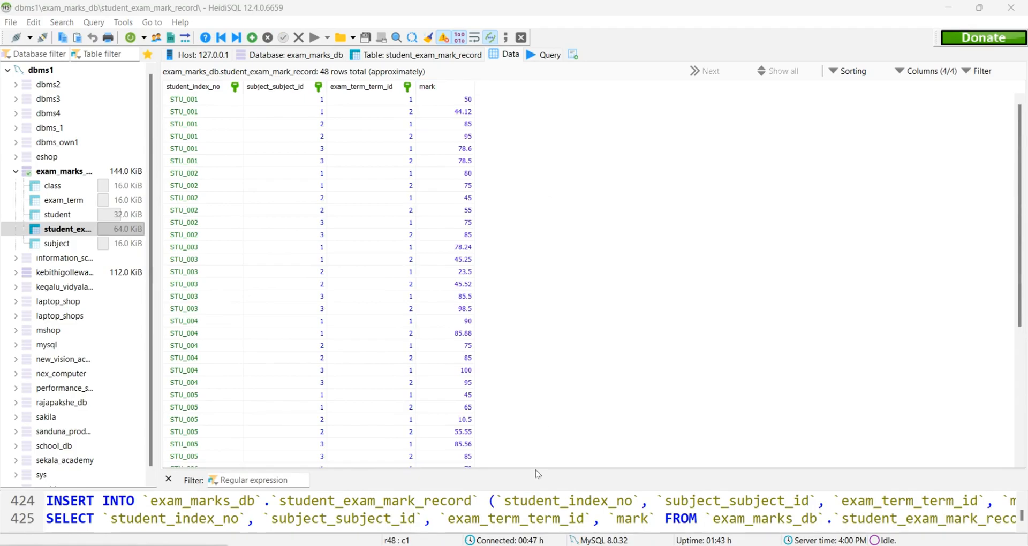
# Step: Switch to the Question Set 18 PDF in Edge and review its class, student, subject, exam_term and student_exam_mark_record data tables
pyautogui.click(535, 545)
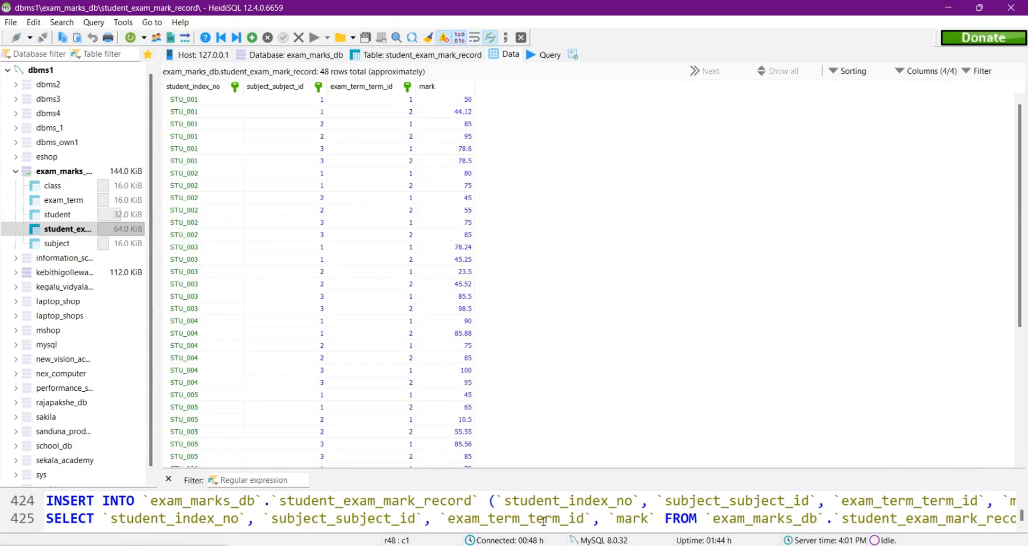
pyautogui.click(542, 545)
pyautogui.scroll(8, 572, 318)
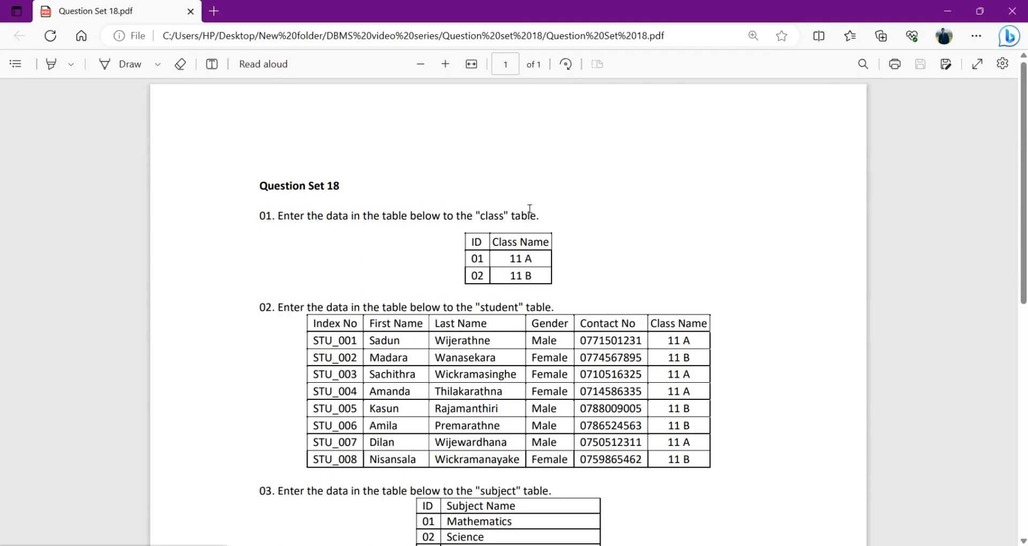
pyautogui.scroll(-5, 530, 209)
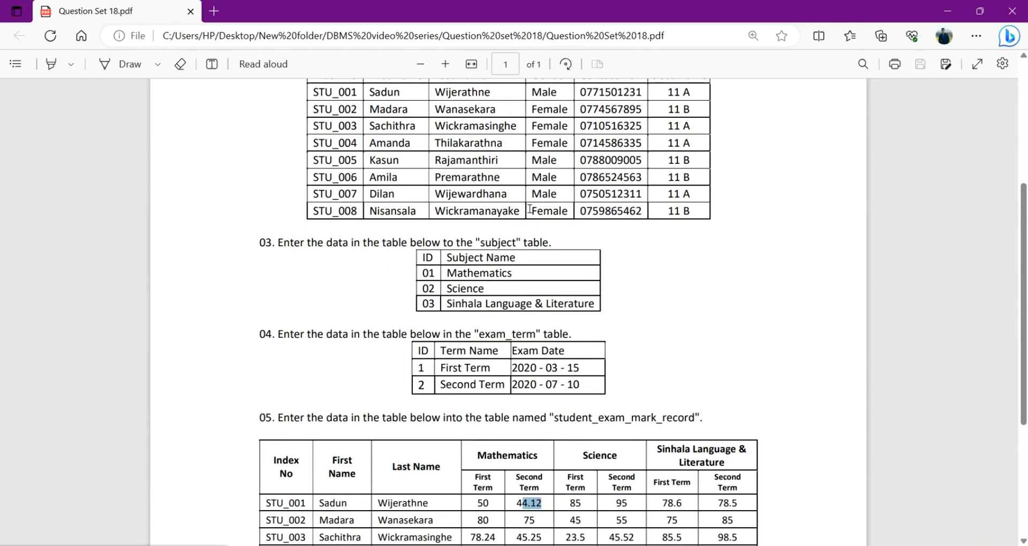
pyautogui.scroll(-4, 530, 209)
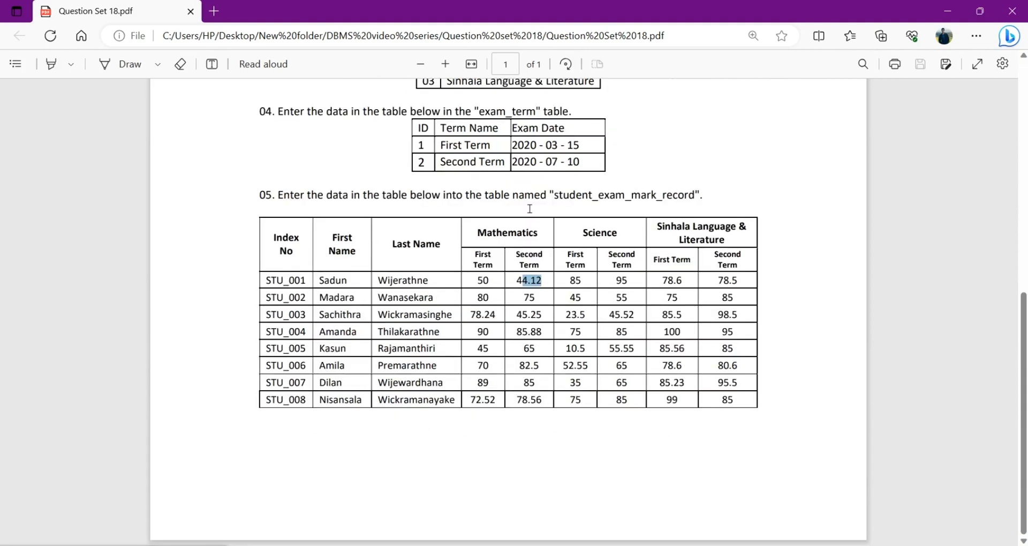
pyautogui.scroll(9, 642, 182)
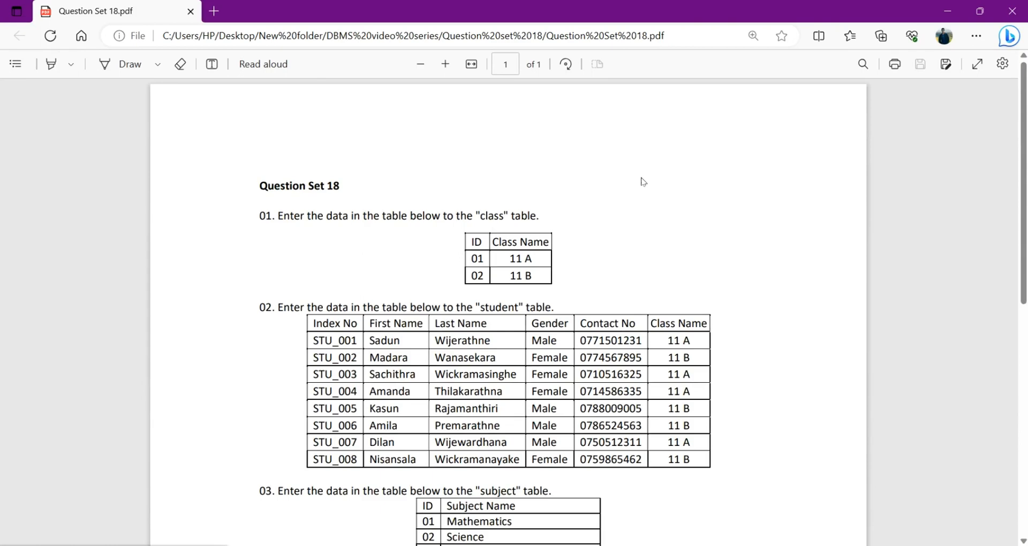